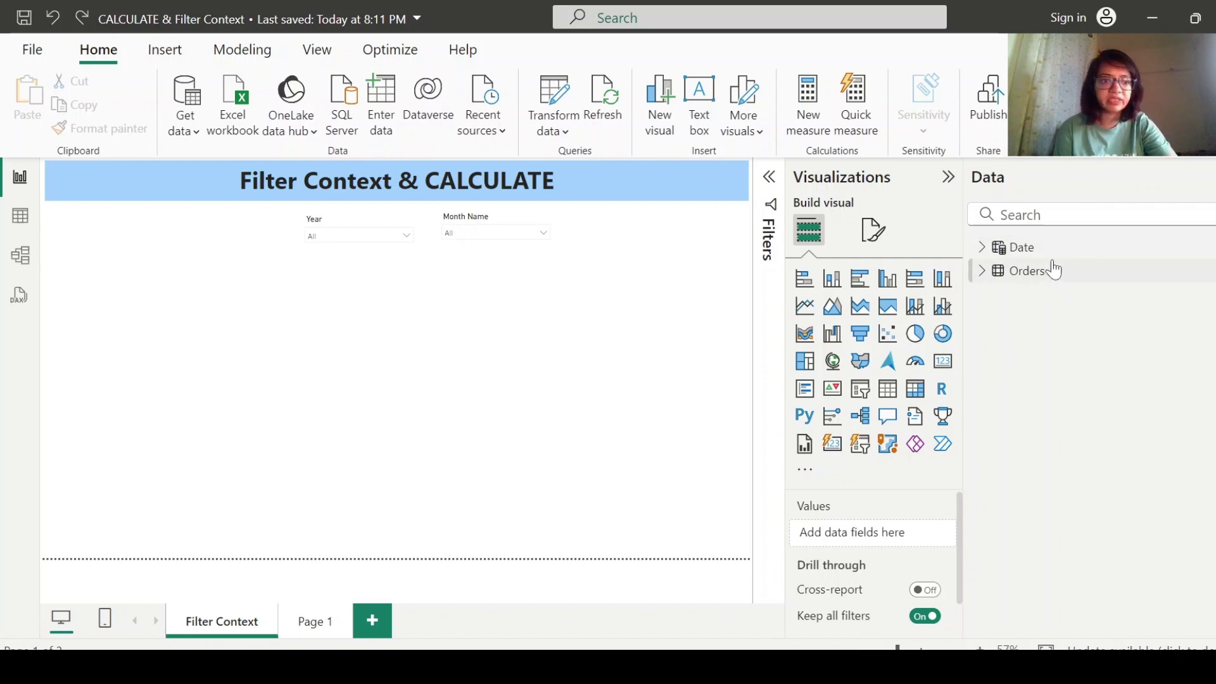
Step: Inspect the relationship between the Orders and Date tables in the data model, and return to the report
{"action": "left_click", "coordinate": [20, 257]}
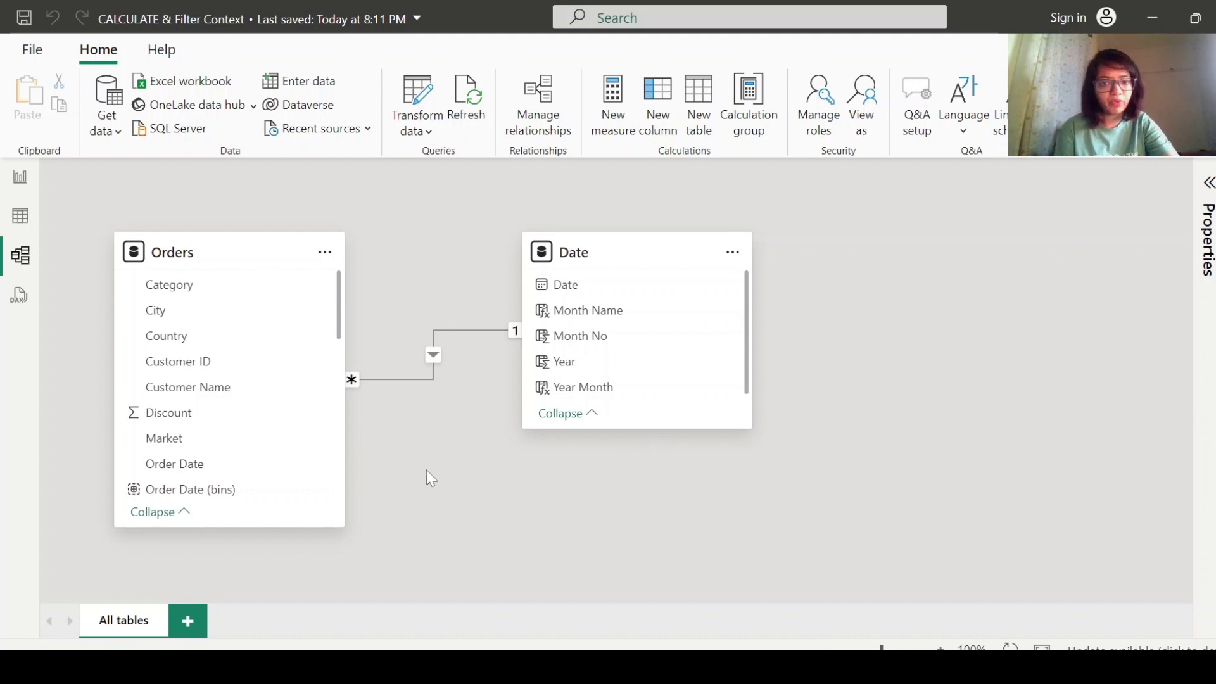
{"action": "left_click", "coordinate": [20, 177]}
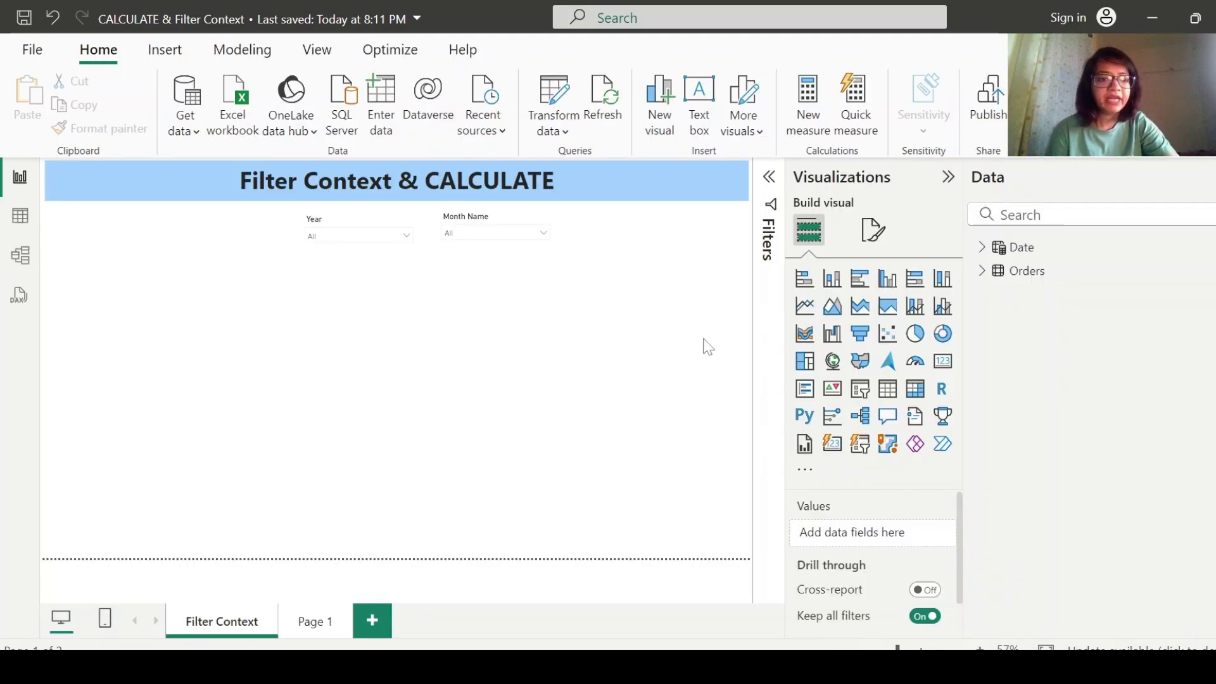
Step: Add a card showing Total Sales from the Orders table and narrow it to about half the page width
{"action": "left_click", "coordinate": [939, 373]}
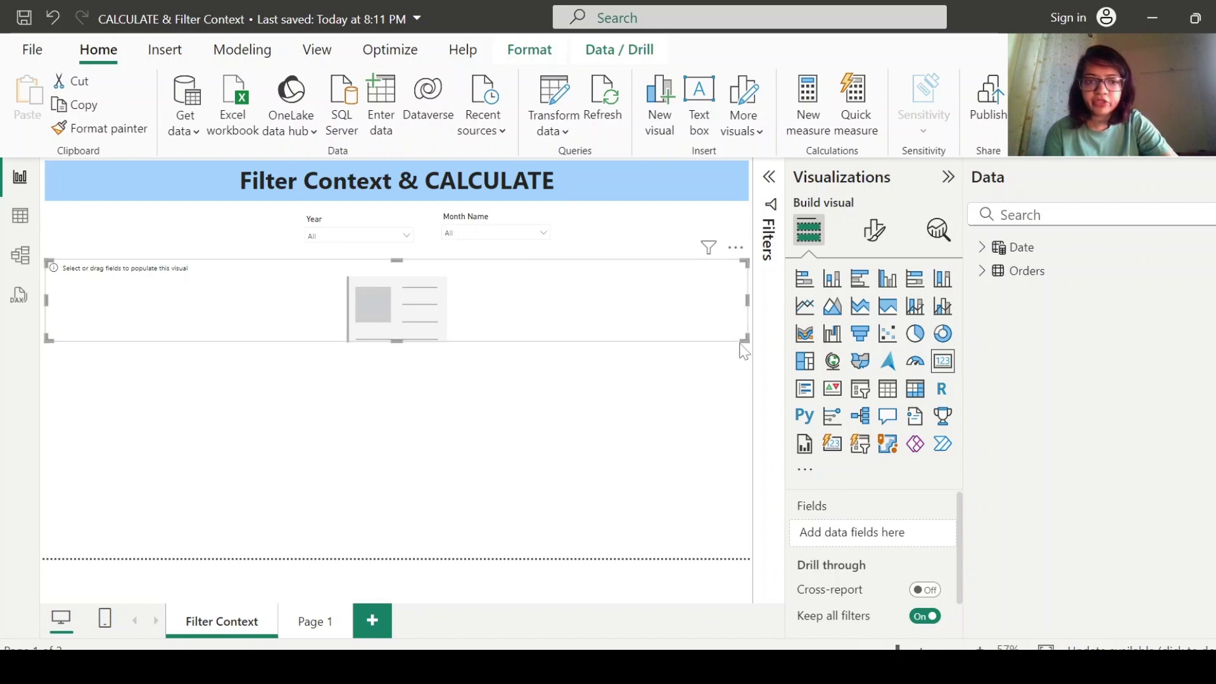
{"action": "left_click_drag", "start_coordinate": [746, 343], "coordinate": [410, 356]}
{"action": "left_click", "coordinate": [982, 270]}
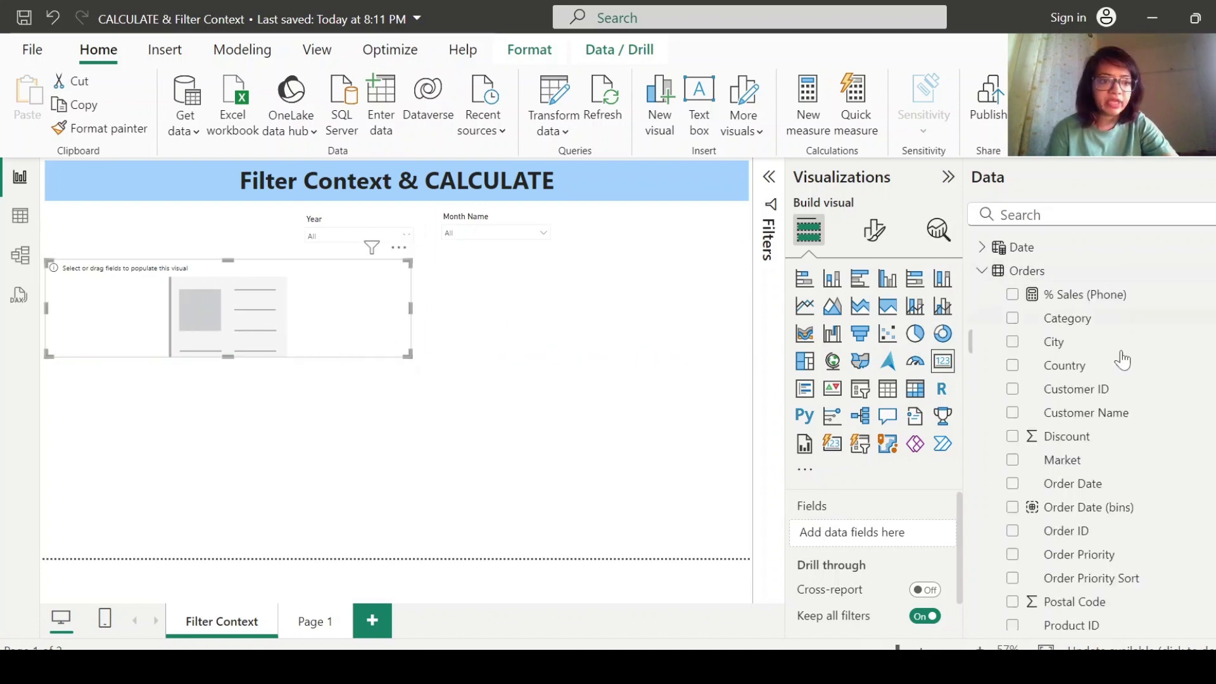
{"action": "scroll", "coordinate": [1039, 356], "scroll_direction": "down", "scroll_amount": 5}
{"action": "left_click", "coordinate": [1012, 593]}
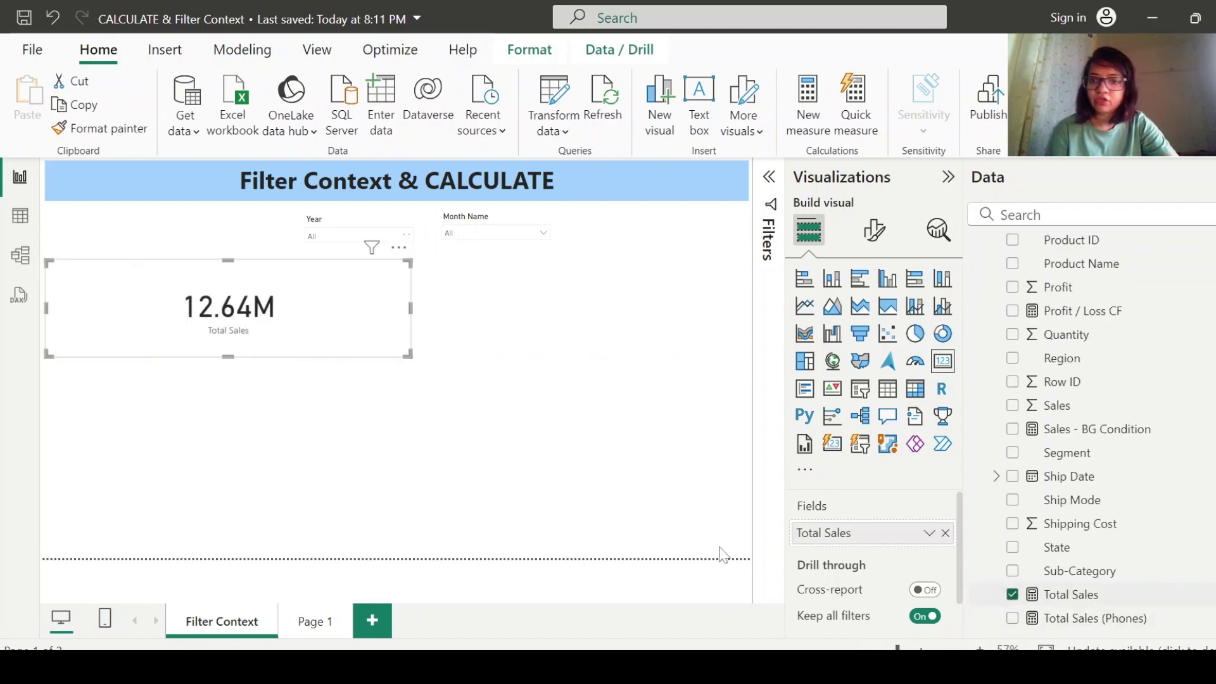
Step: Set the Total Sales card's callout value display units to None and reposition the card below the slicers
{"action": "left_click", "coordinate": [874, 230]}
{"action": "left_click", "coordinate": [833, 370]}
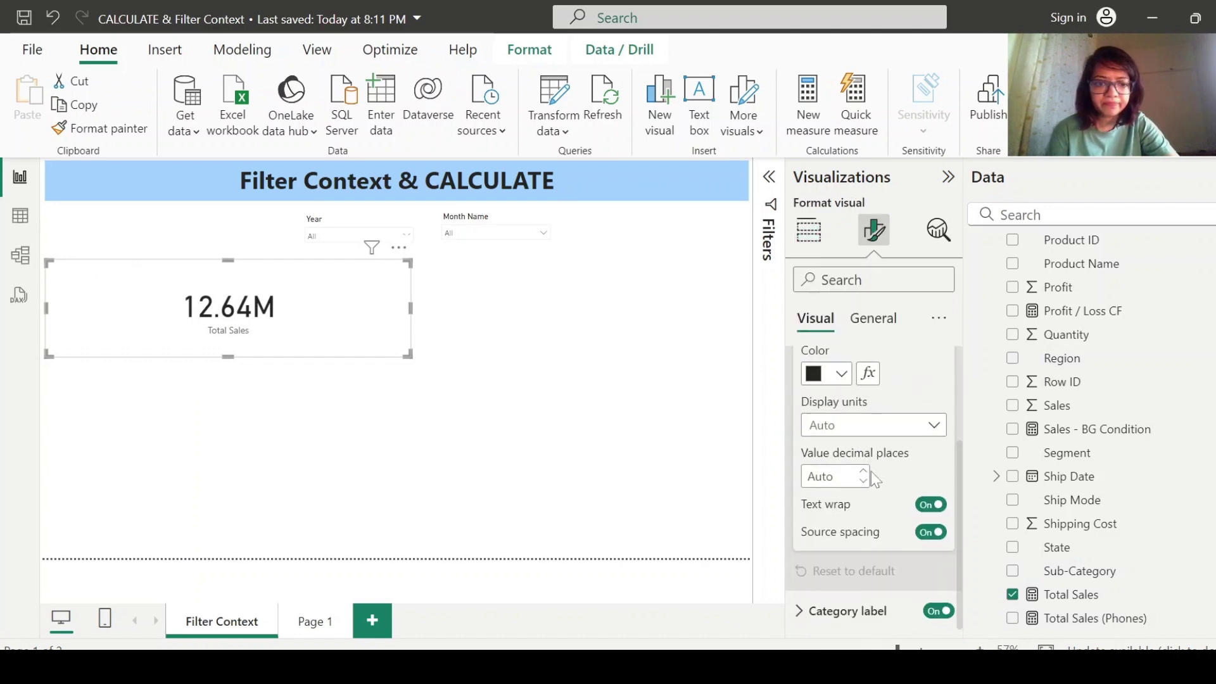
{"action": "left_click", "coordinate": [885, 427]}
{"action": "left_click", "coordinate": [826, 473]}
{"action": "left_click_drag", "start_coordinate": [376, 317], "coordinate": [480, 342]}
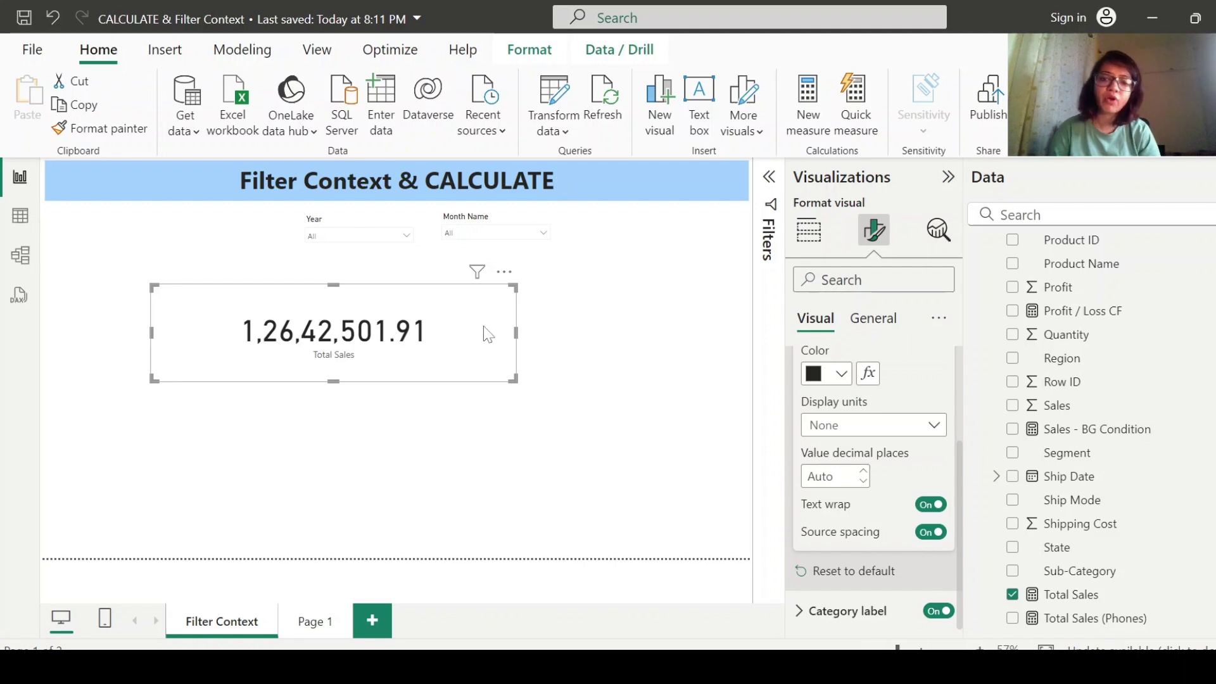
{"action": "left_click", "coordinate": [394, 353]}
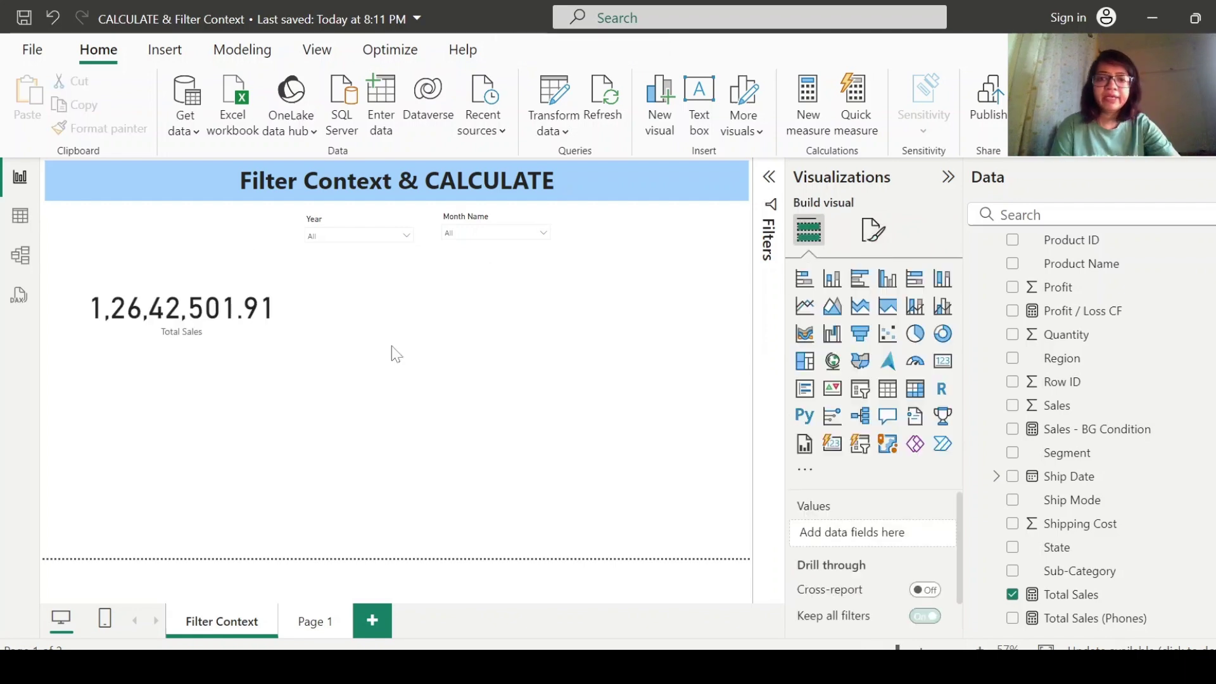
Step: Add an enlarged table listing Total Sales by Sub-Category beside the card, with its values at font size 15
{"action": "left_click", "coordinate": [887, 388]}
{"action": "left_click_drag", "start_coordinate": [516, 352], "coordinate": [530, 523]}
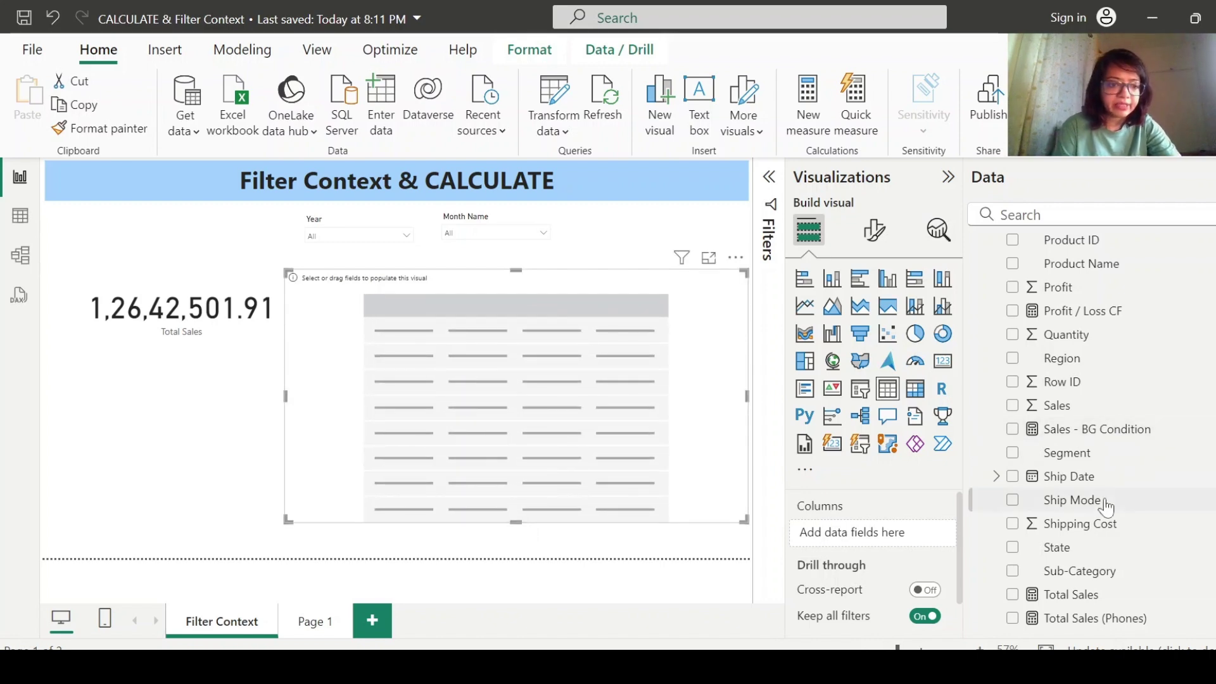
{"action": "left_click", "coordinate": [1011, 572]}
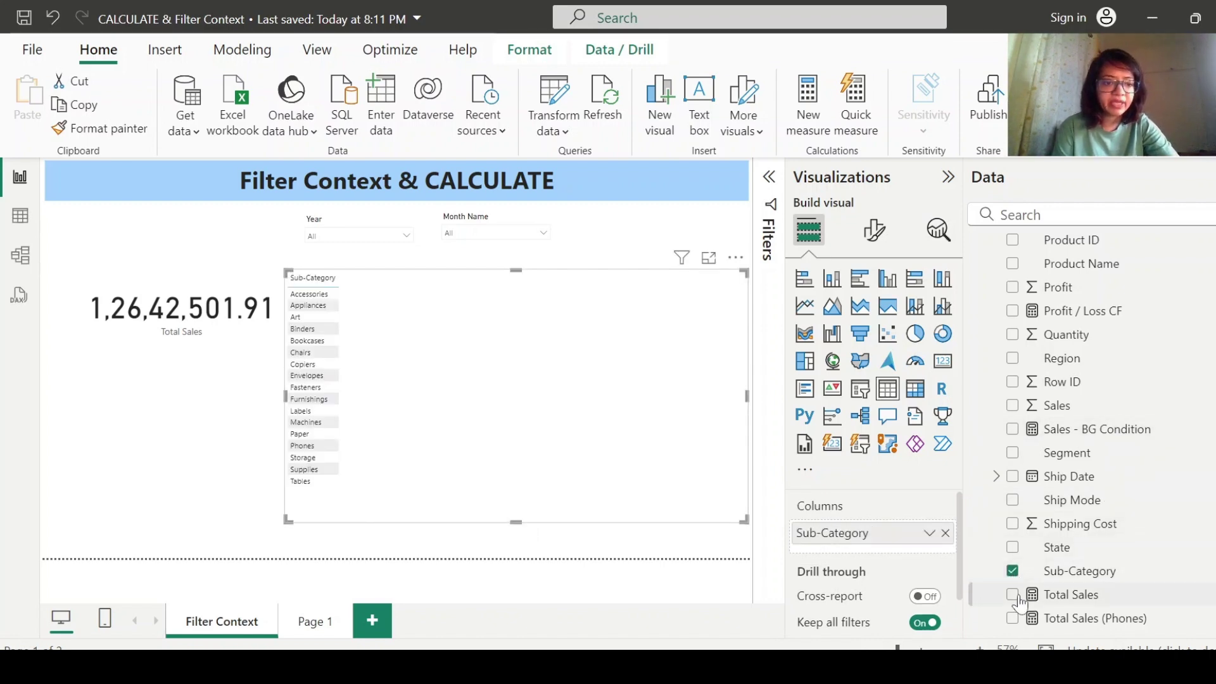
{"action": "left_click", "coordinate": [1013, 594]}
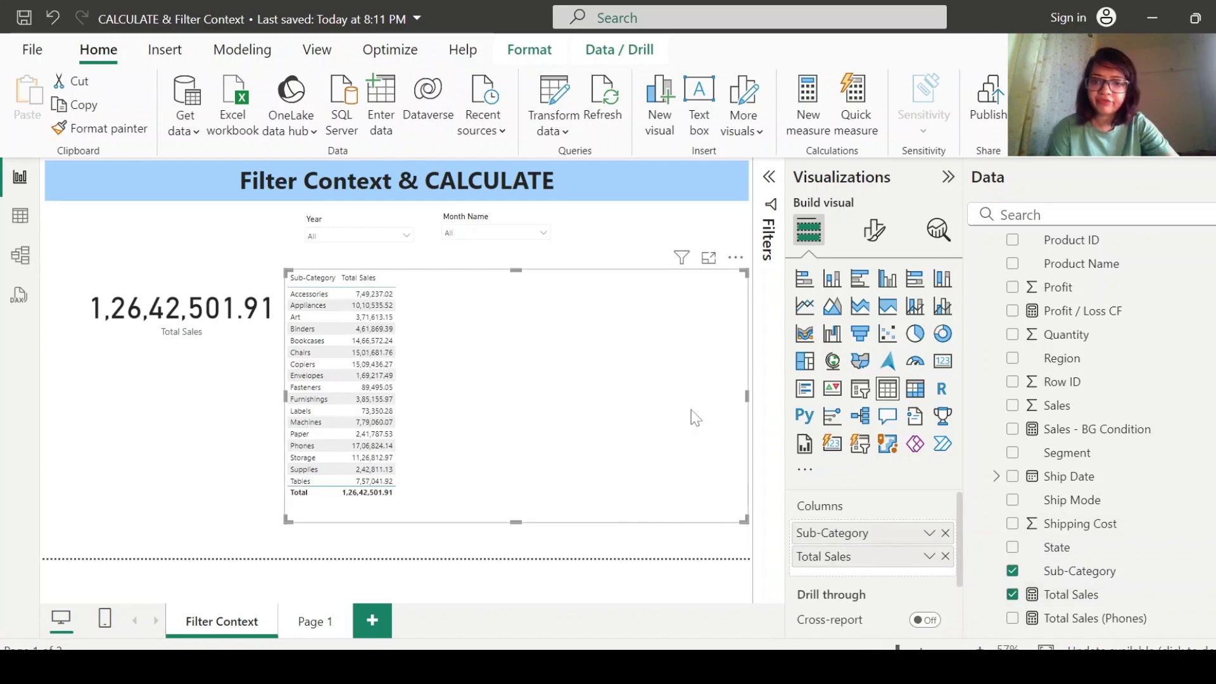
{"action": "left_click", "coordinate": [875, 231]}
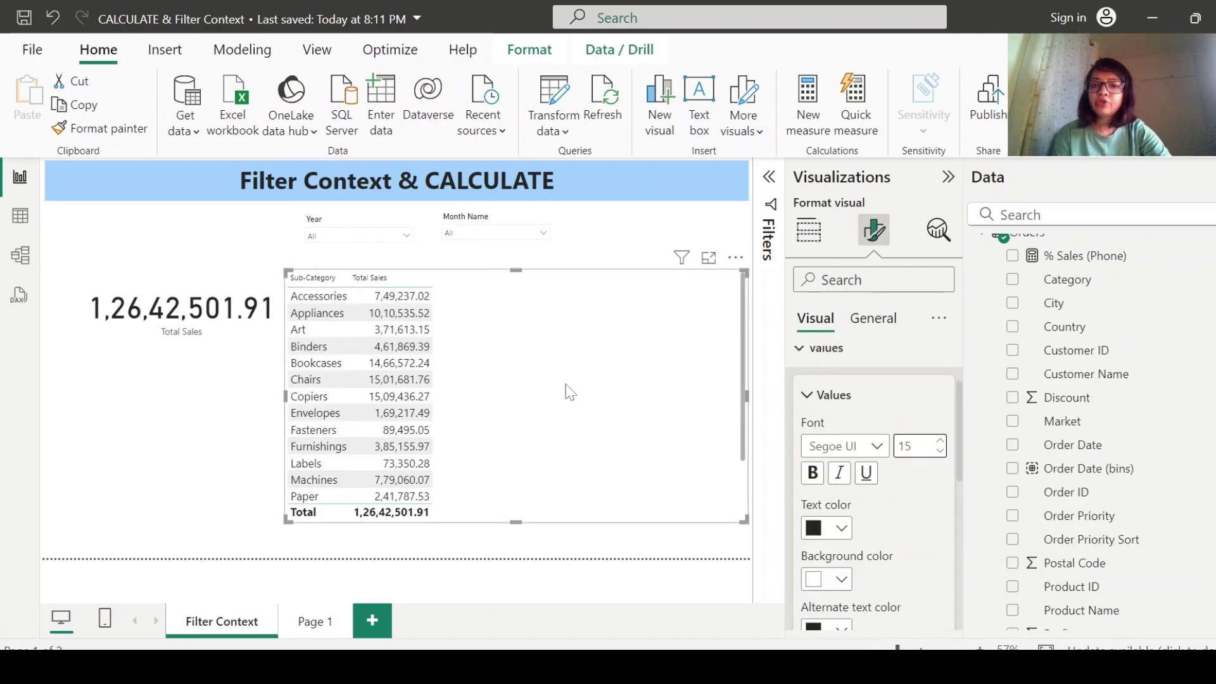
{"action": "scroll", "coordinate": [587, 411], "scroll_direction": "down", "scroll_amount": 2}
Step: Shift the Total Sales card slightly further away from the Sub-Category table
{"action": "left_click", "coordinate": [120, 335]}
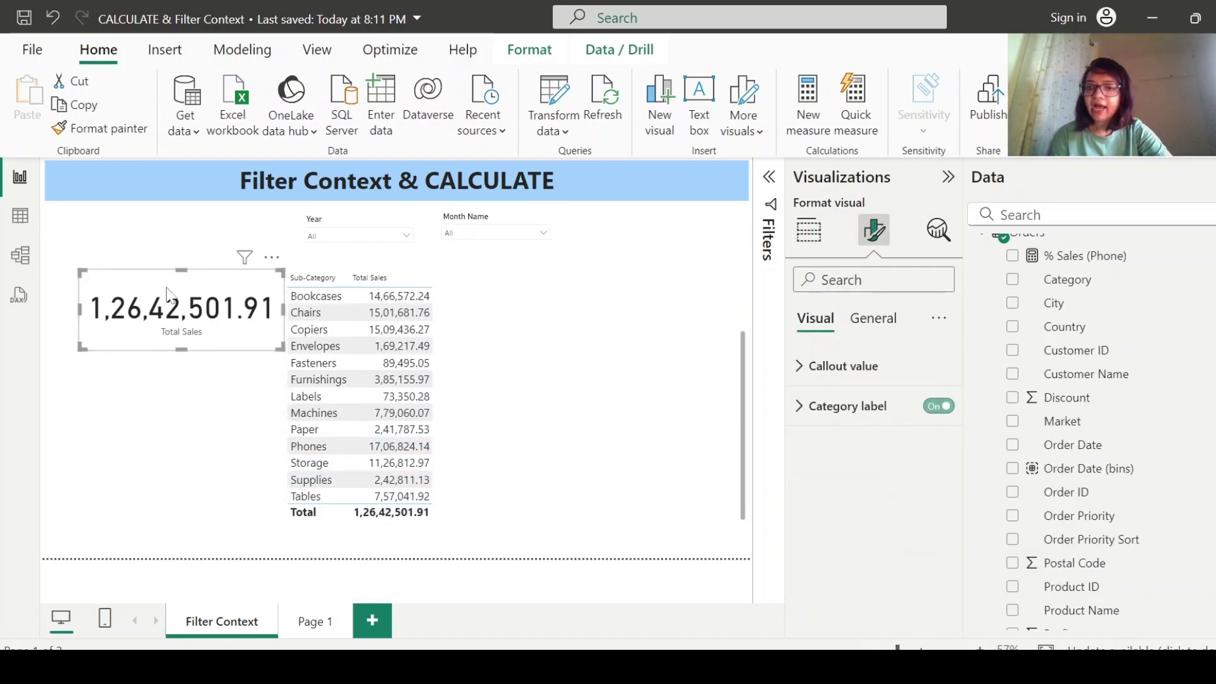
{"action": "left_click_drag", "start_coordinate": [184, 289], "coordinate": [171, 284]}
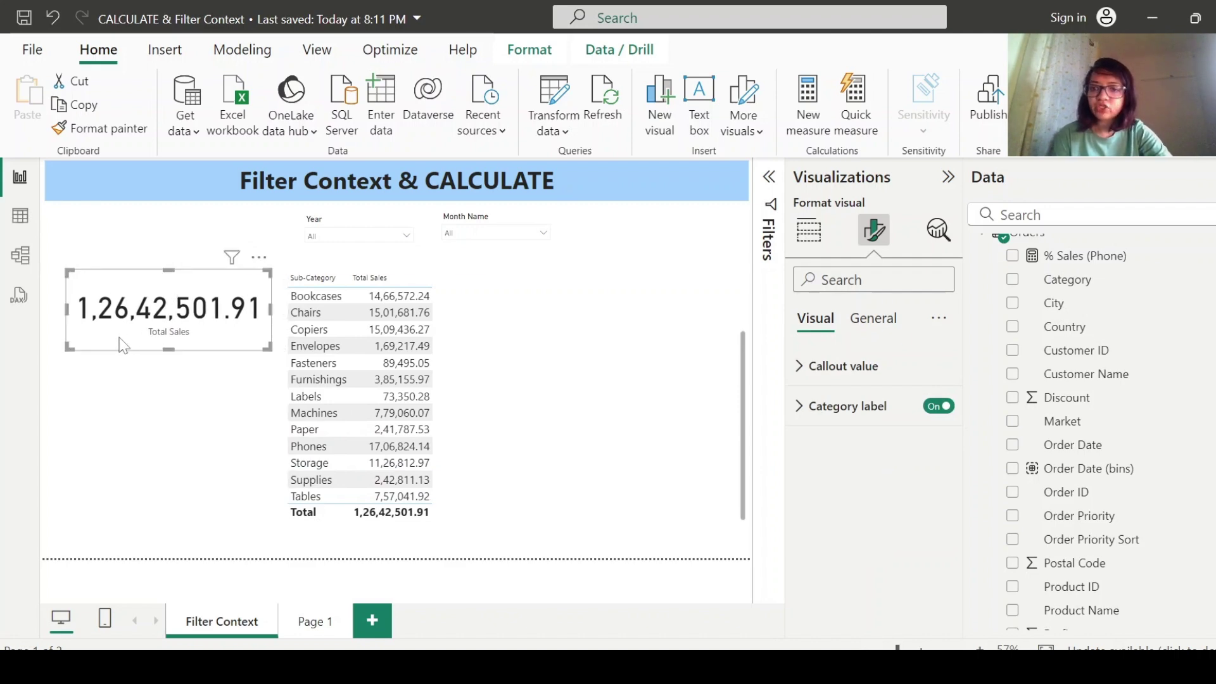
{"action": "left_click_drag", "start_coordinate": [215, 345], "coordinate": [204, 340]}
Step: Review the rows of the Sub-Category table and make the table visual slightly smaller
{"action": "left_click", "coordinate": [502, 331]}
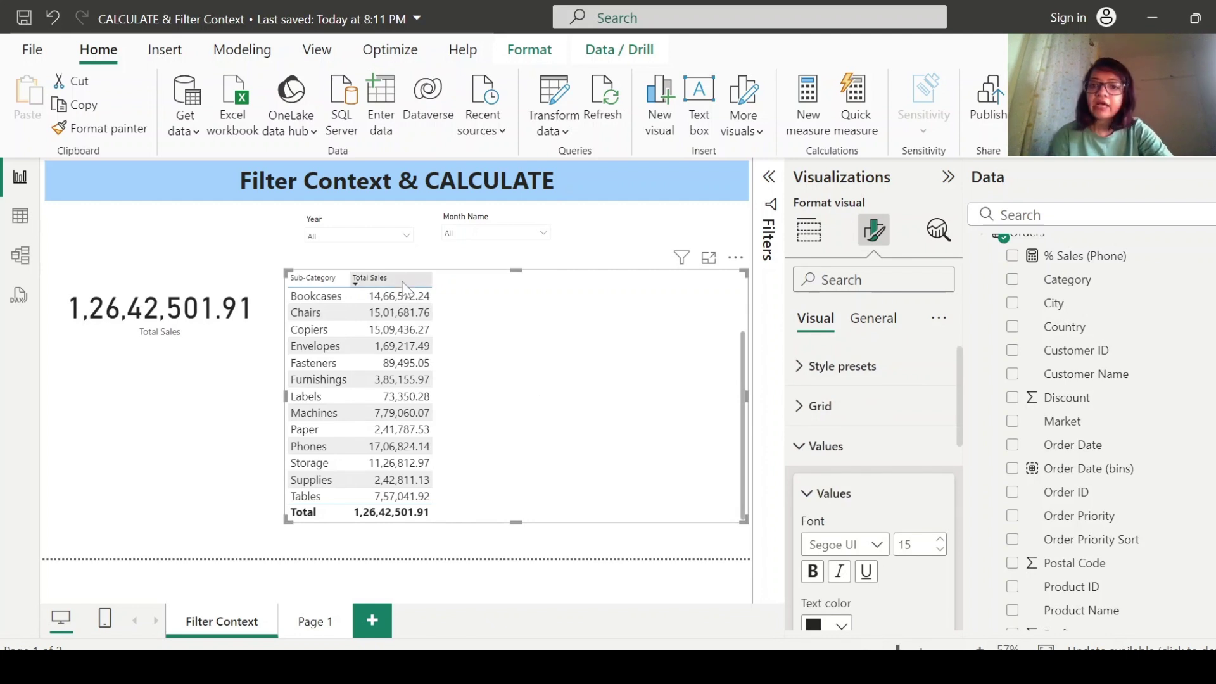
{"action": "scroll", "coordinate": [533, 366], "scroll_direction": "up", "scroll_amount": 2}
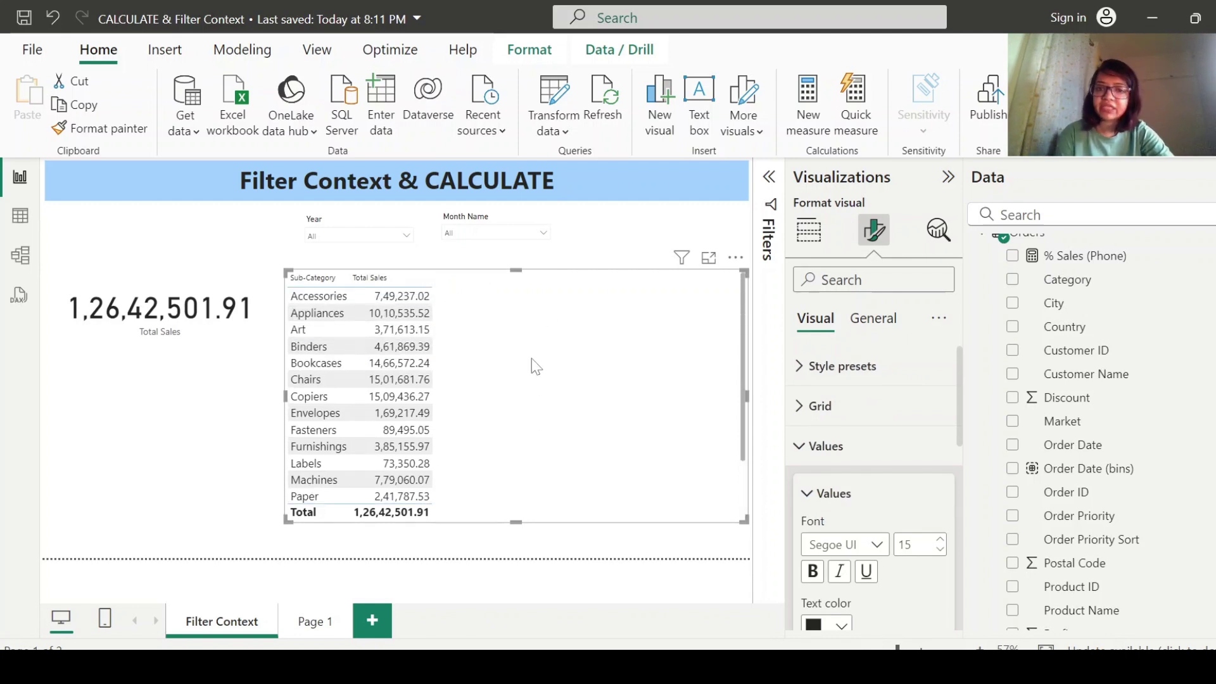
{"action": "scroll", "coordinate": [570, 392], "scroll_direction": "down", "scroll_amount": 2}
{"action": "scroll", "coordinate": [627, 424], "scroll_direction": "up", "scroll_amount": 2}
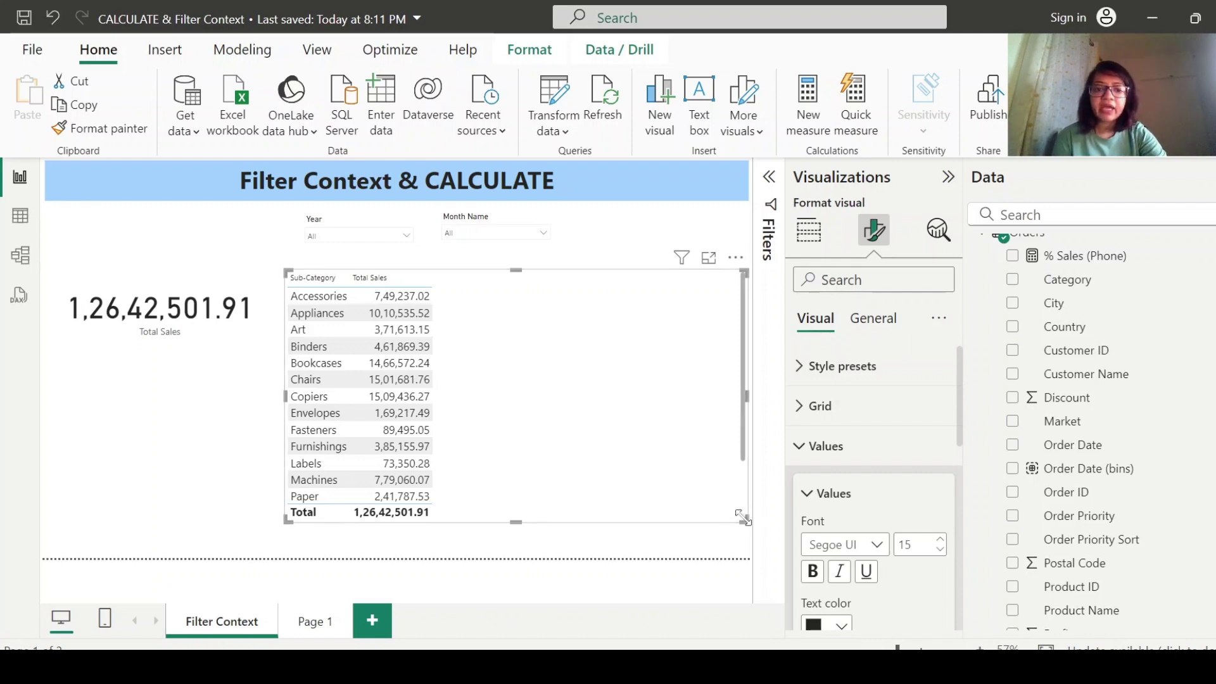
{"action": "left_click_drag", "start_coordinate": [746, 519], "coordinate": [663, 508]}
Step: Filter the report to the years 2013 and 2014 with the Year slicer
{"action": "left_click", "coordinate": [357, 231]}
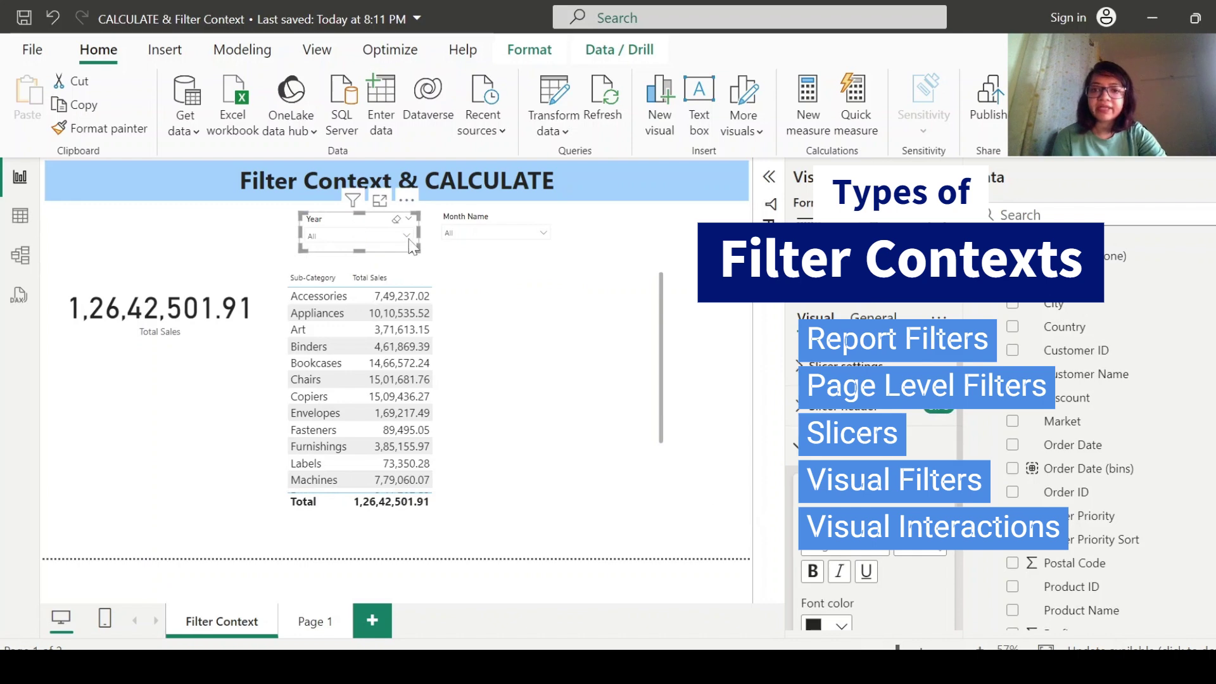
{"action": "left_click", "coordinate": [406, 235]}
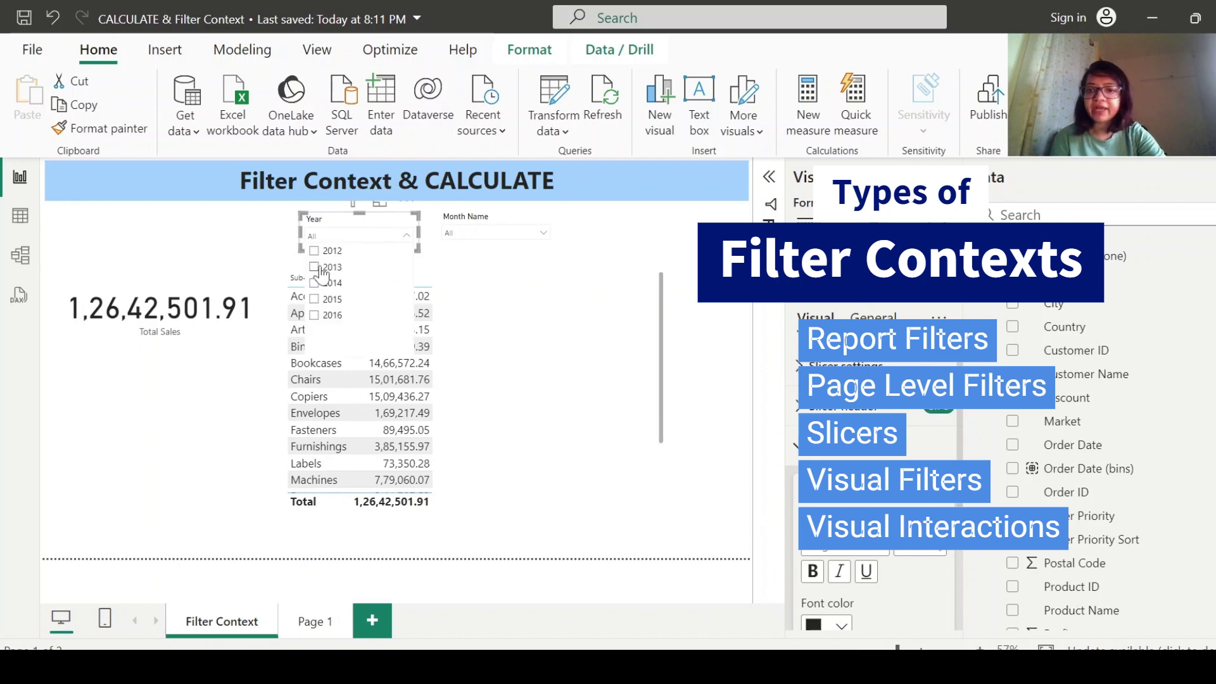
{"action": "left_click", "coordinate": [315, 268]}
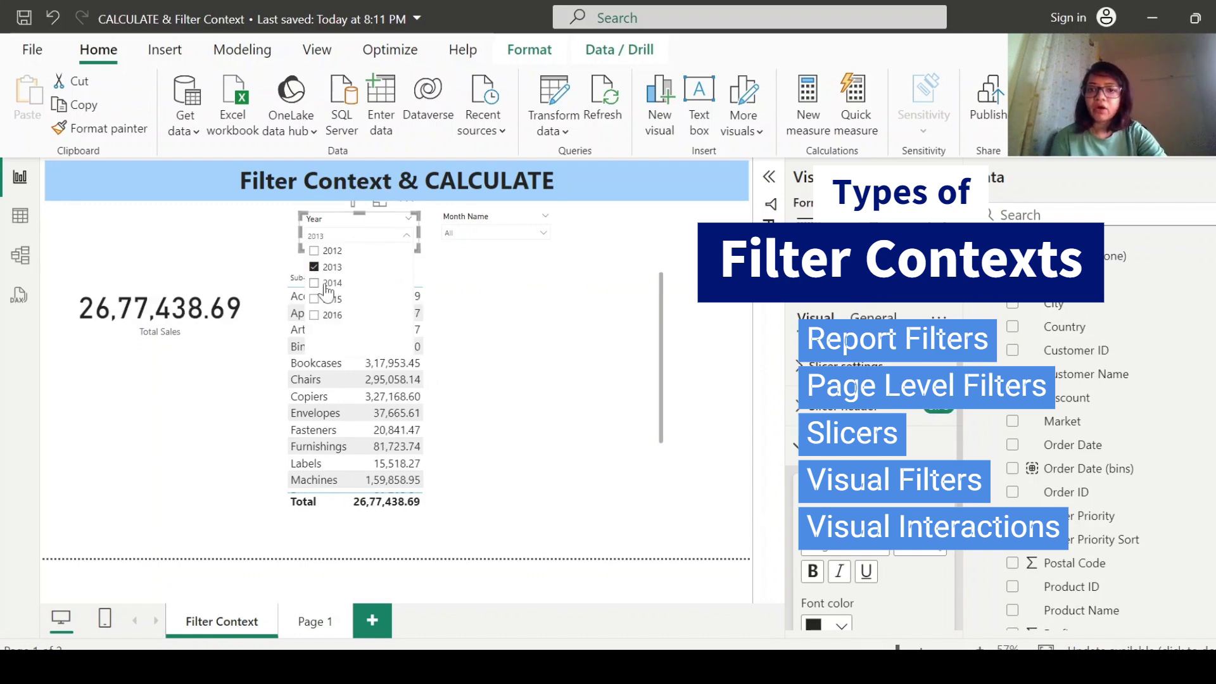
{"action": "left_click", "coordinate": [314, 283]}
{"action": "left_click", "coordinate": [373, 329]}
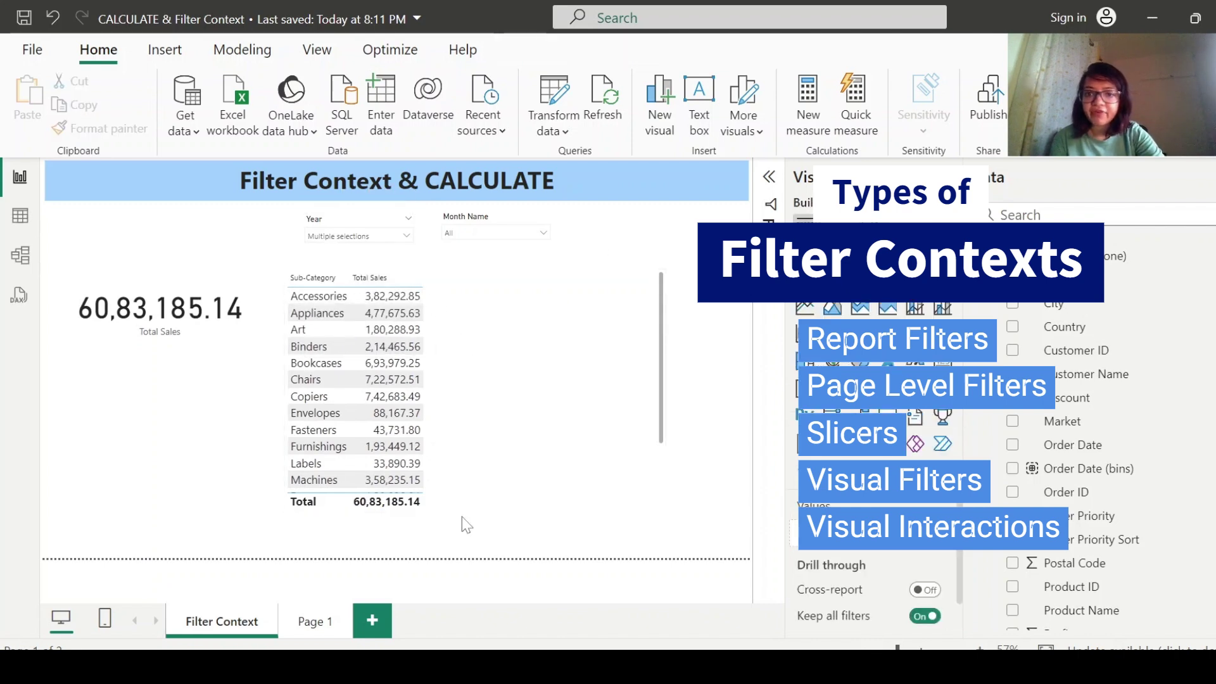
Step: Filter the report to Jan and Feb with the Month Name slicer
{"action": "left_click", "coordinate": [499, 233]}
{"action": "left_click", "coordinate": [451, 248]}
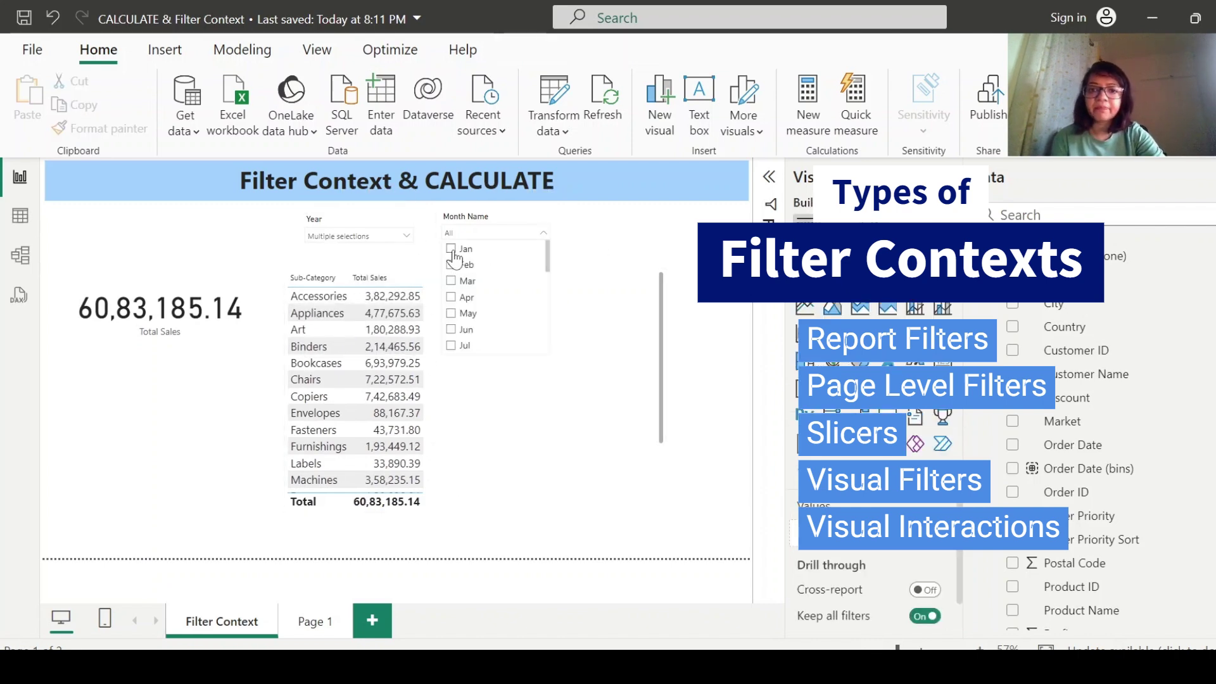
{"action": "left_click", "coordinate": [451, 265]}
{"action": "left_click", "coordinate": [609, 261]}
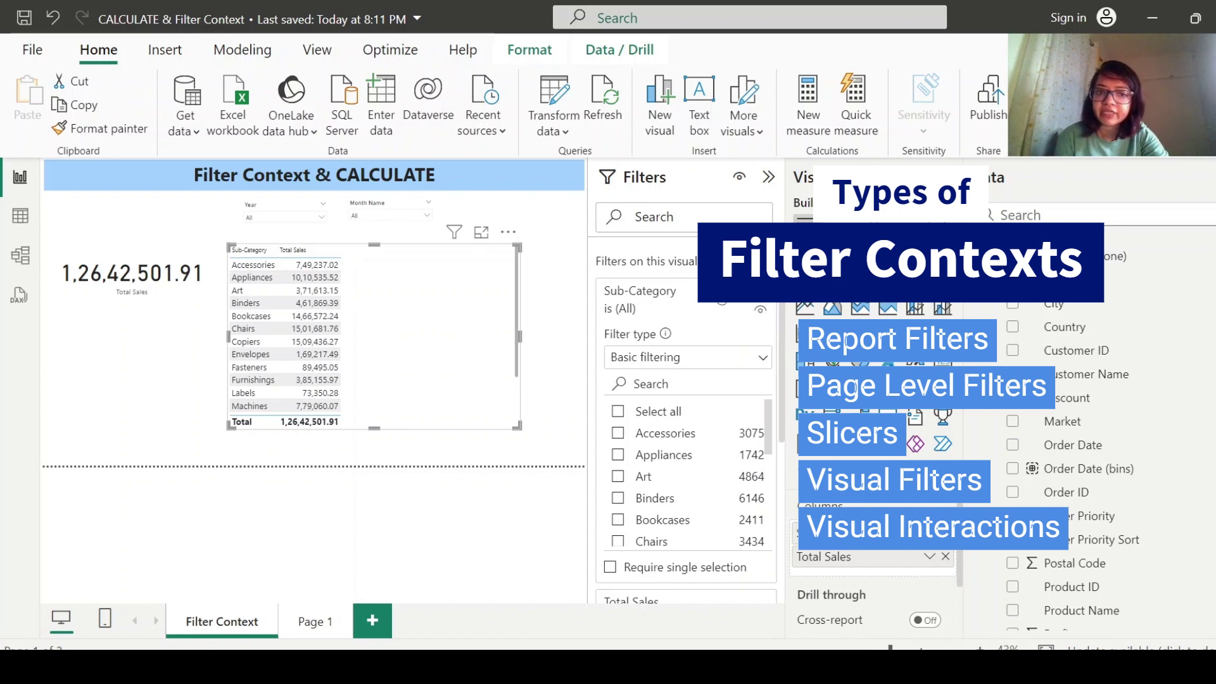
Step: Examine the filter options for the Sub-Category table at visual, page and all-pages level
{"action": "left_click", "coordinate": [709, 310]}
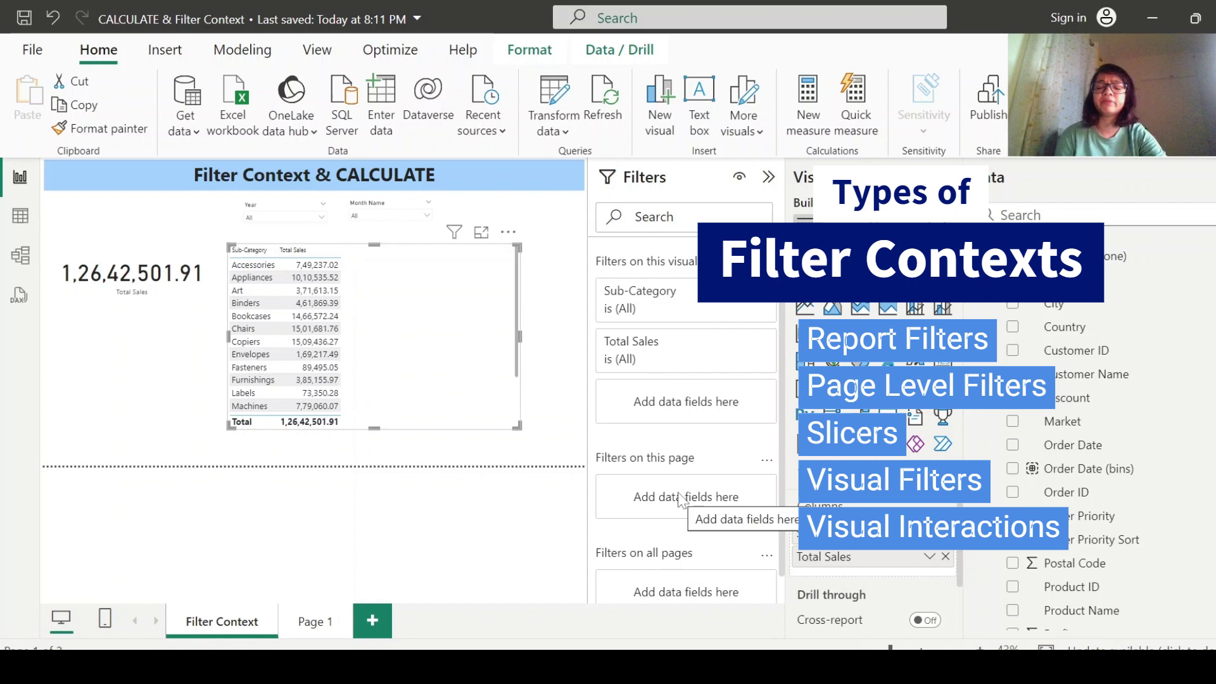
{"action": "left_click", "coordinate": [768, 180]}
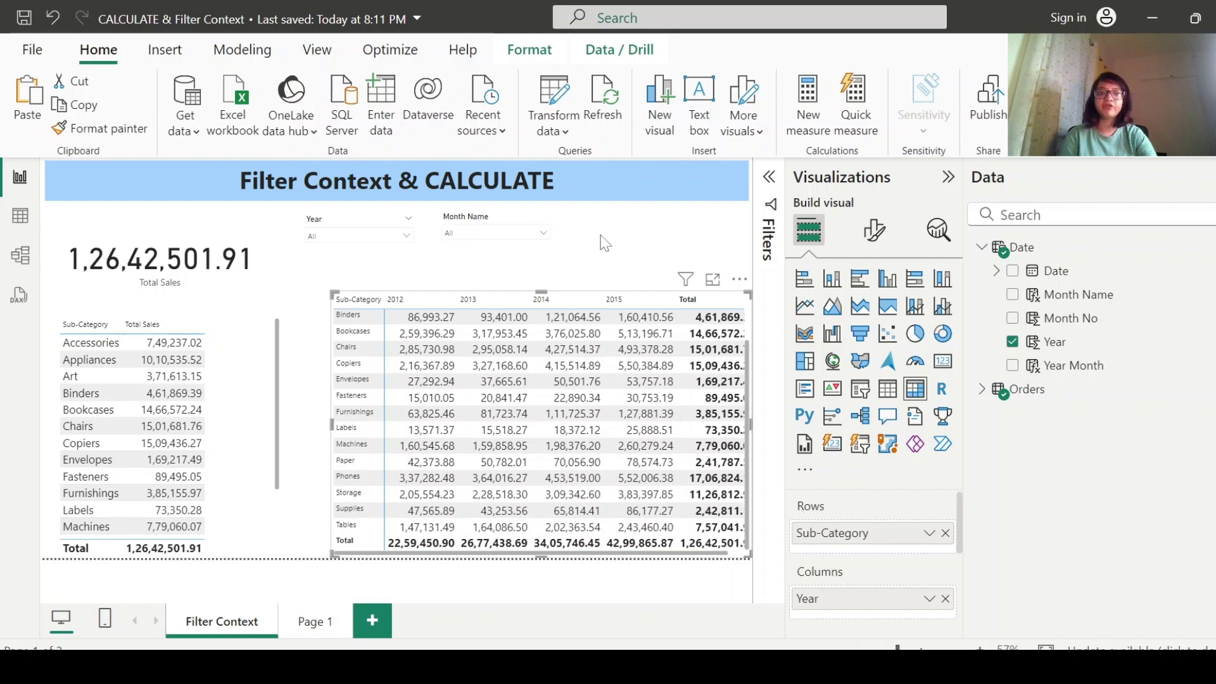
Step: Create a new measure named Total Sales (Art) in the Orders table
{"action": "left_click", "coordinate": [981, 247]}
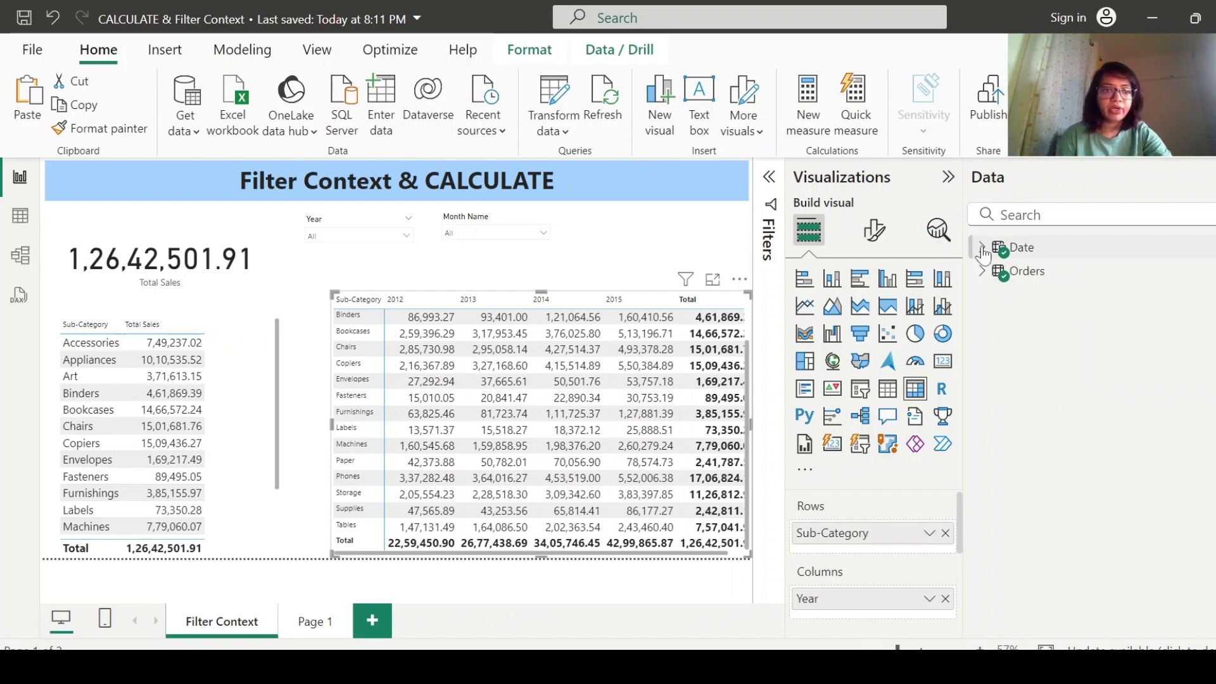
{"action": "right_click", "coordinate": [1030, 281]}
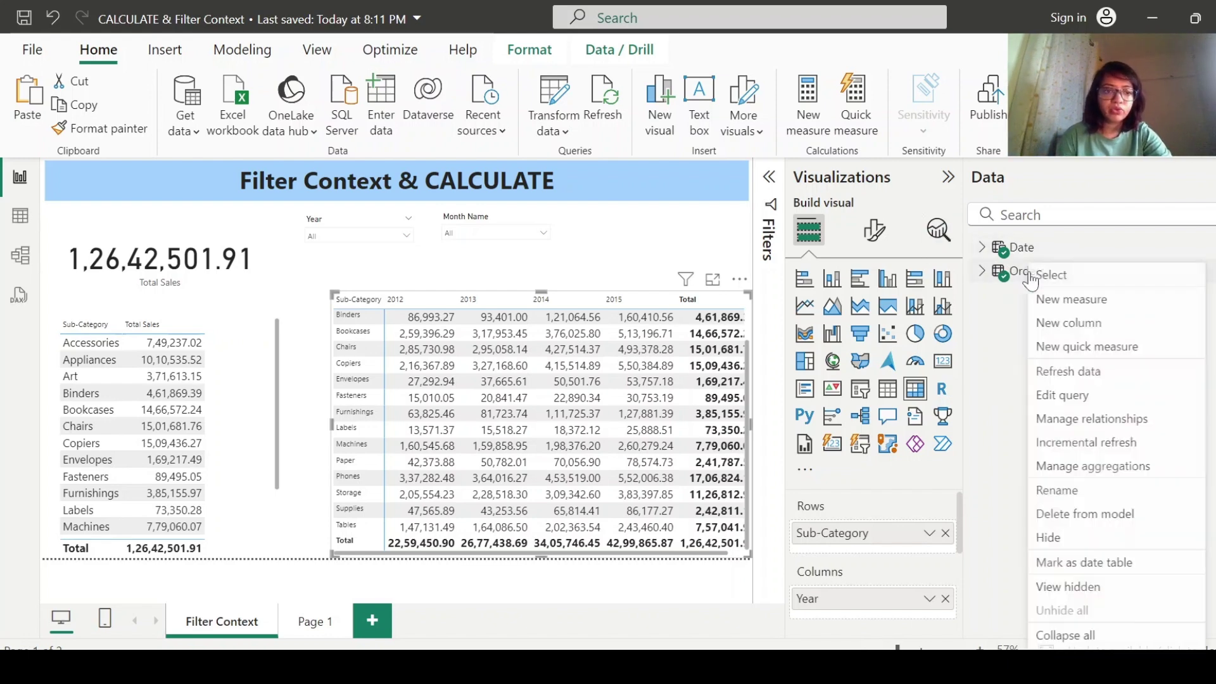
{"action": "left_click", "coordinate": [1085, 303]}
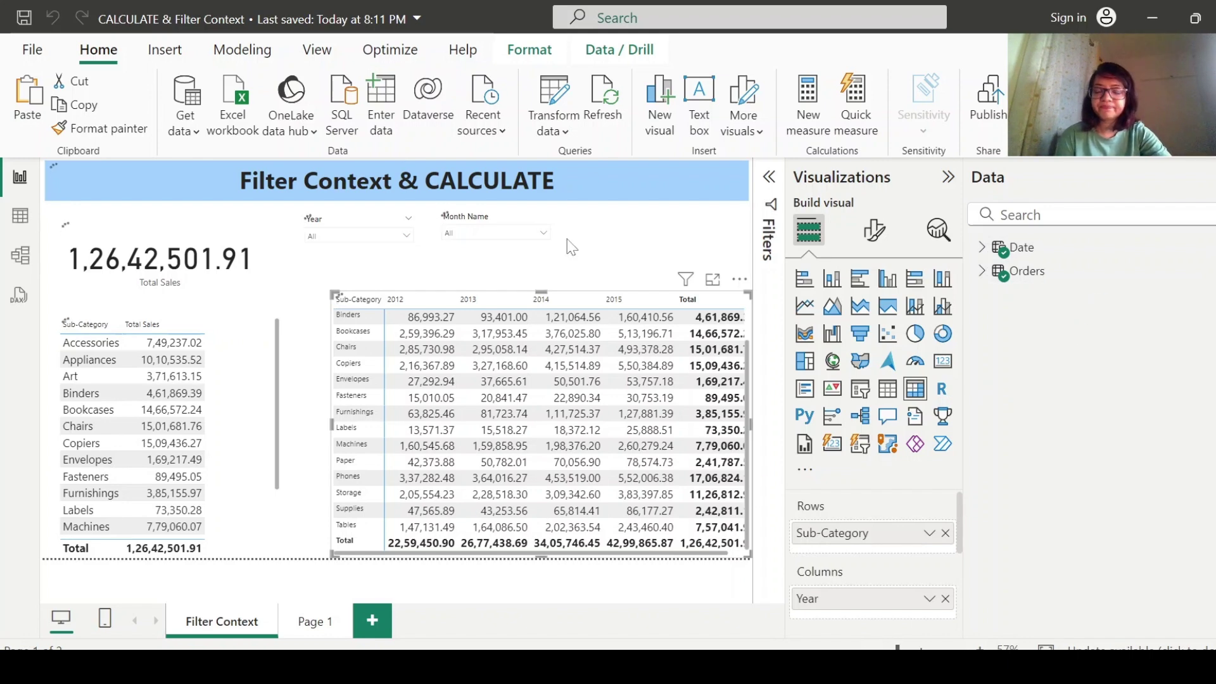
{"action": "type", "text": "Tota"}
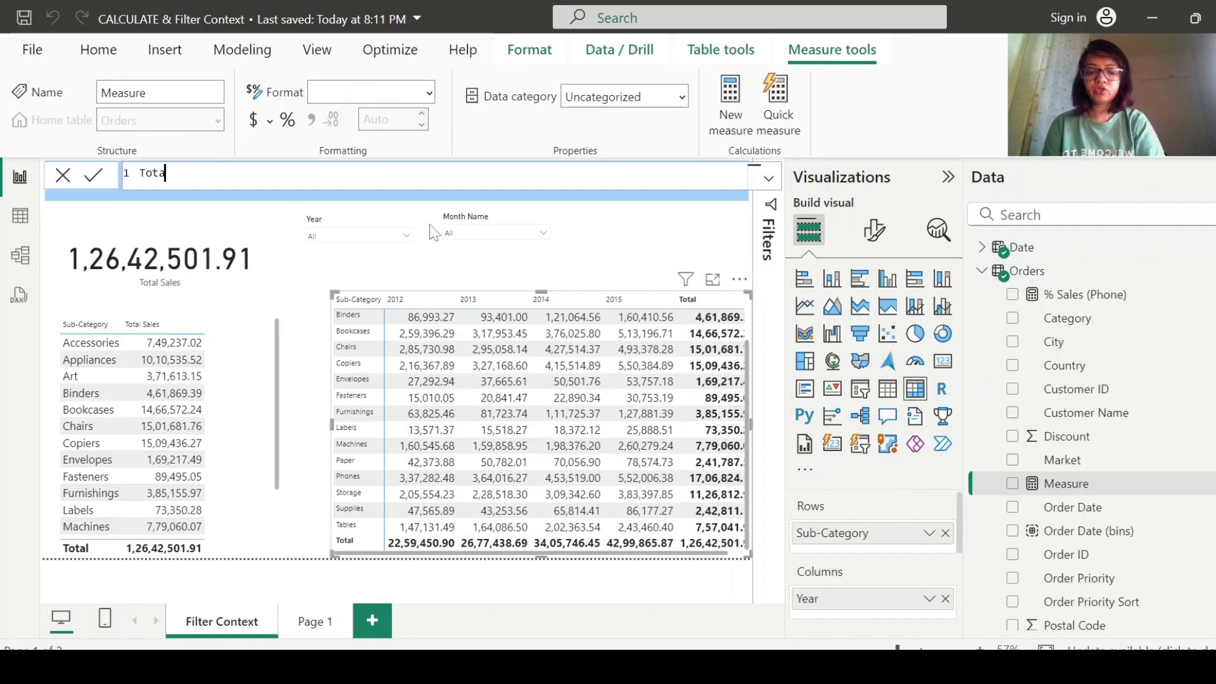
{"action": "type", "text": "l Sa"}
{"action": "type", "text": "s"}
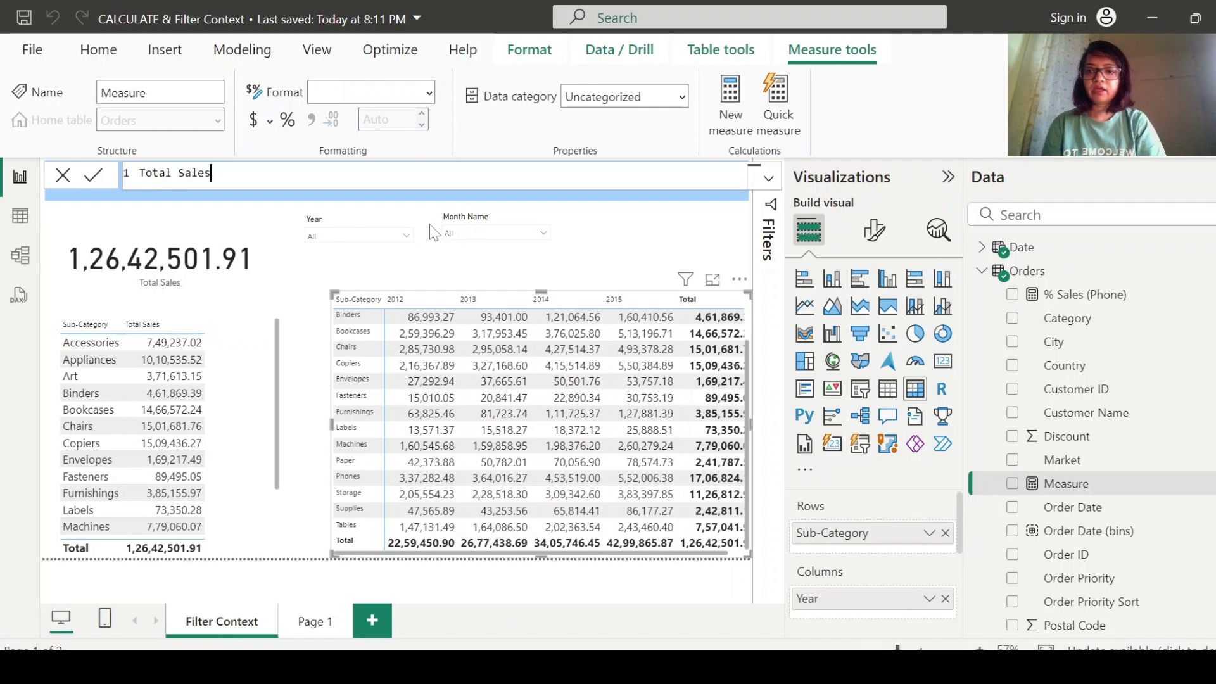
{"action": "type", "text": " (Art) ="}
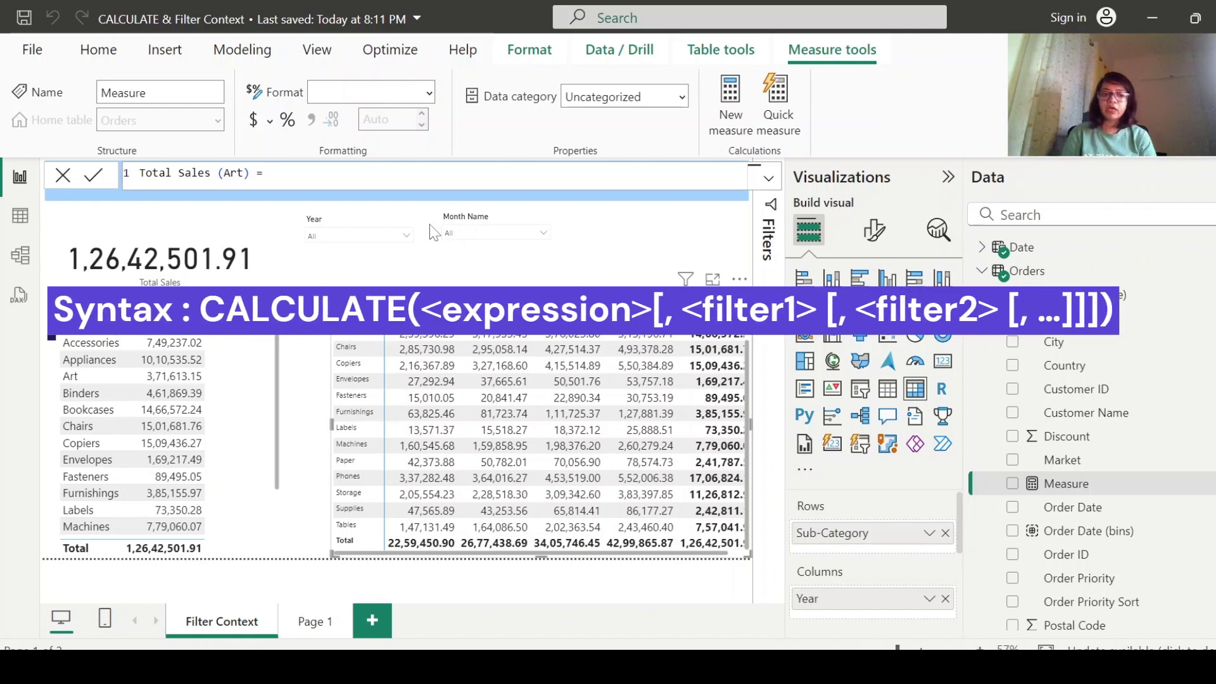
Step: Define the Total Sales (Art) measure as CALCULATE([Total Sales], Orders[Sub-Category]="Art")
{"action": "type", "text": "CALCULATE("}
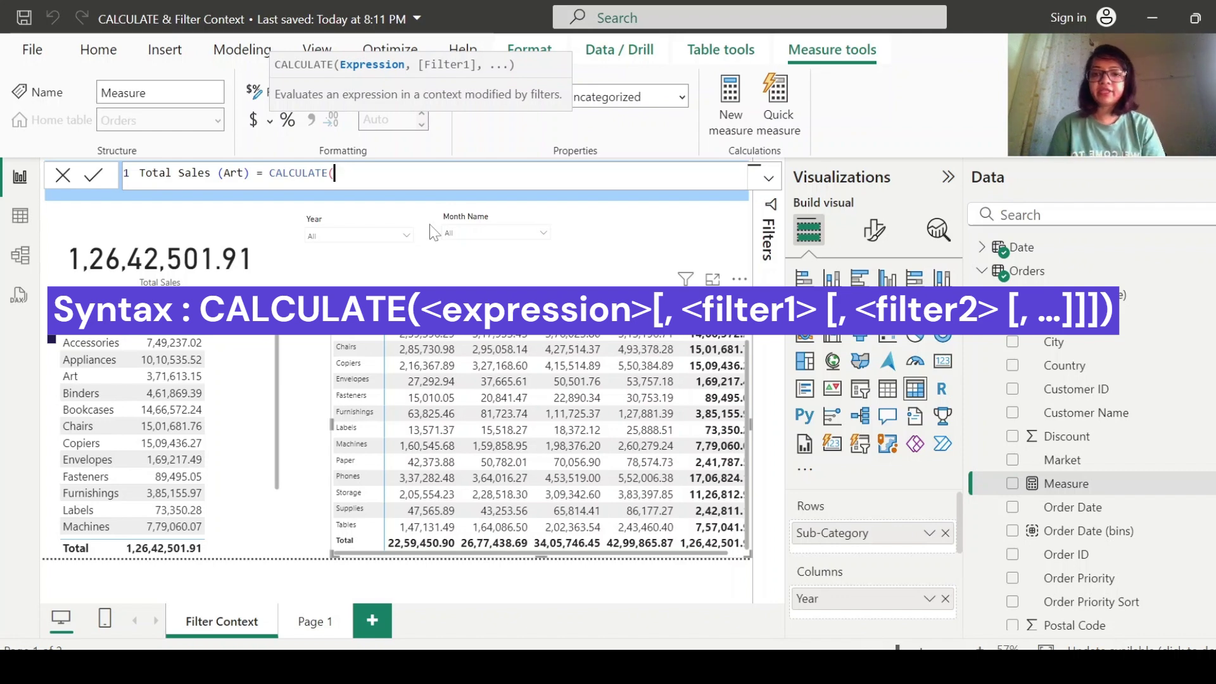
{"action": "type", "text": "total"}
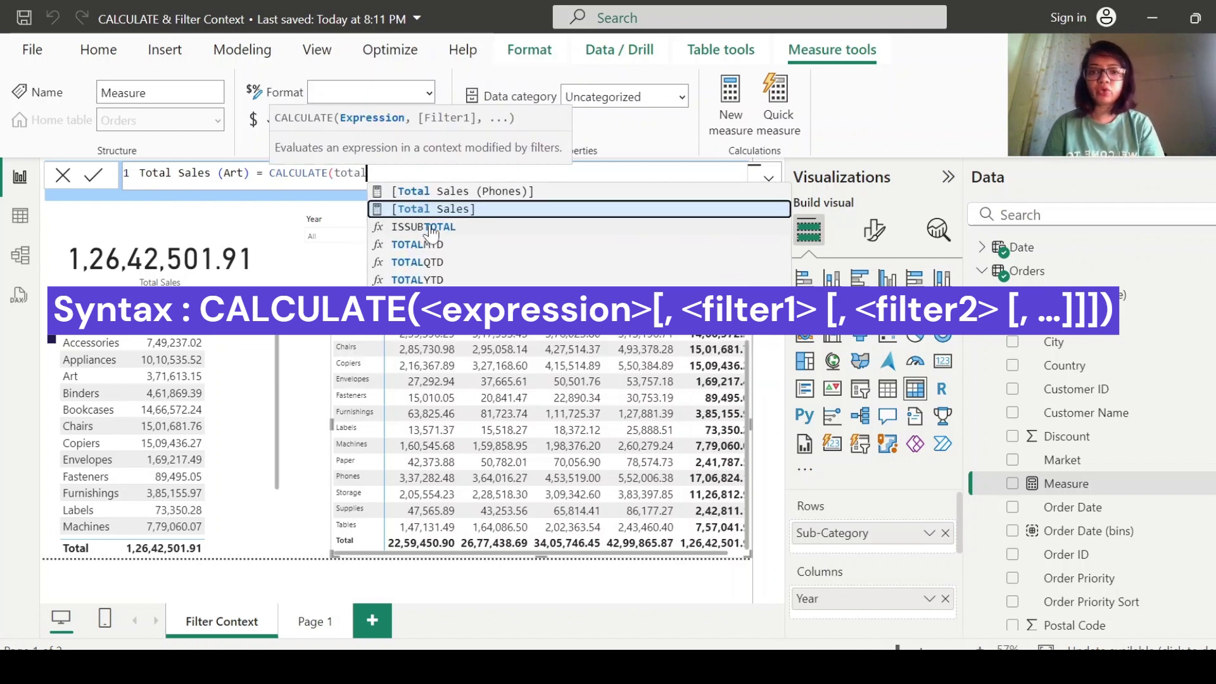
{"action": "key", "text": "Tab"}
{"action": "type", "text": ","}
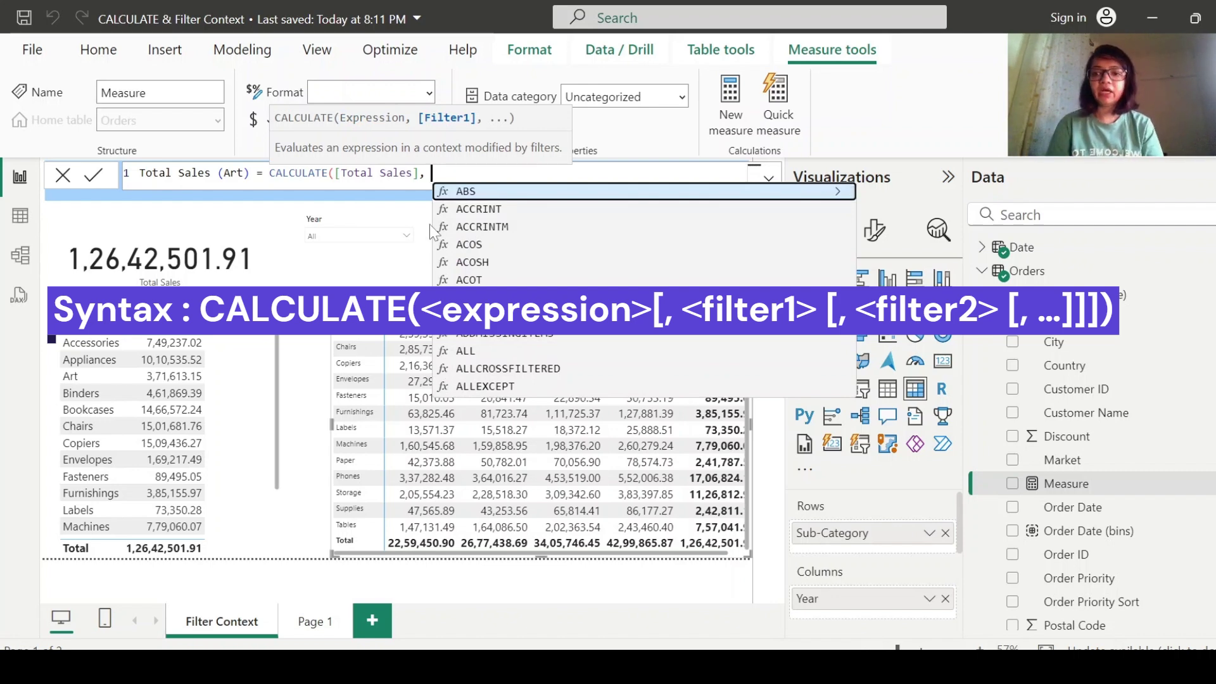
{"action": "type", "text": " sub"}
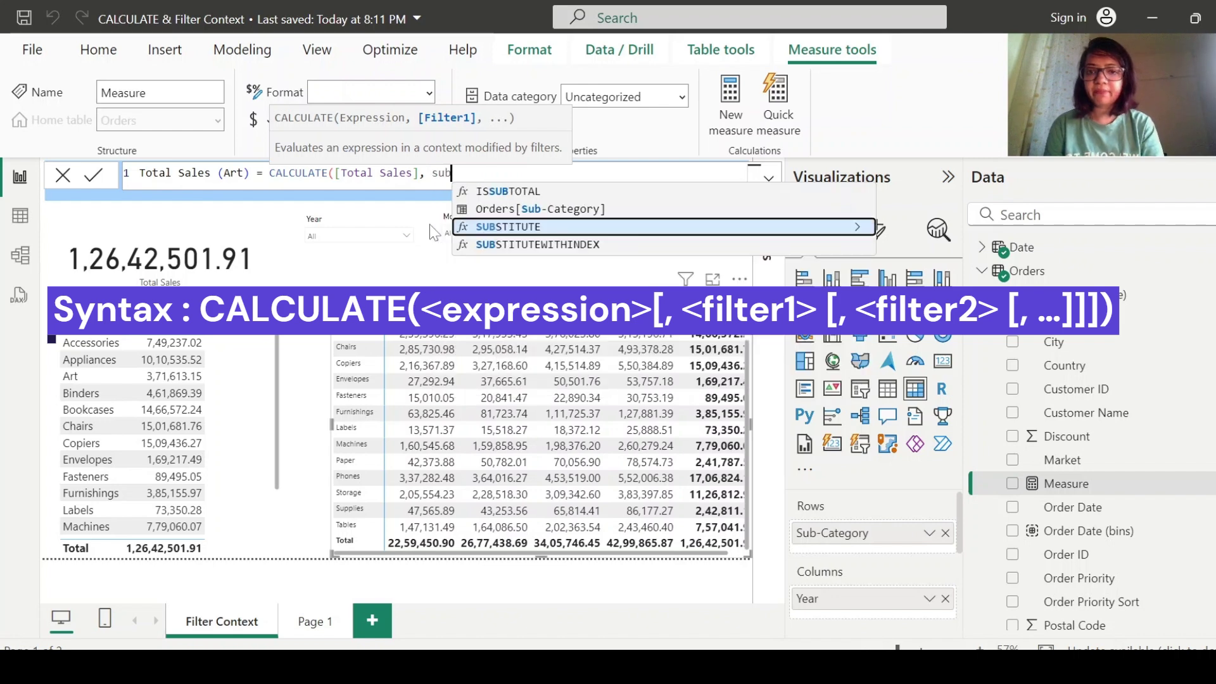
{"action": "key", "text": "Up"}
{"action": "key", "text": "Tab"}
{"action": "type", "text": "="}
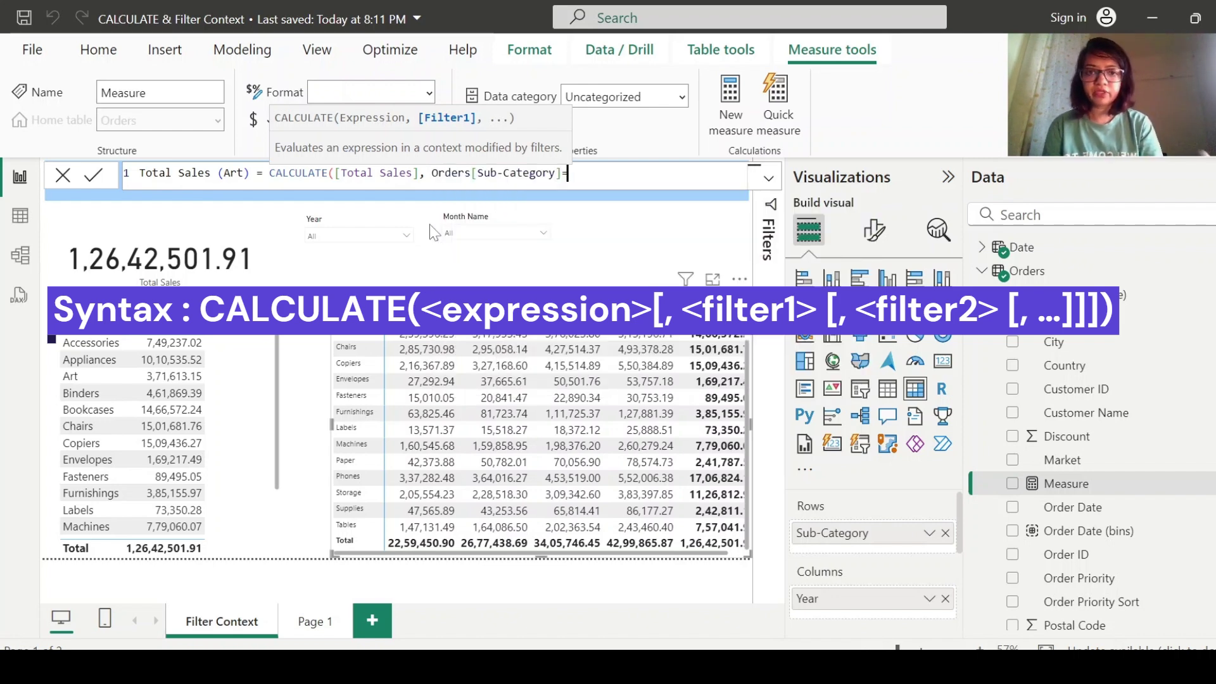
{"action": "type", "text": "\"Art\")"}
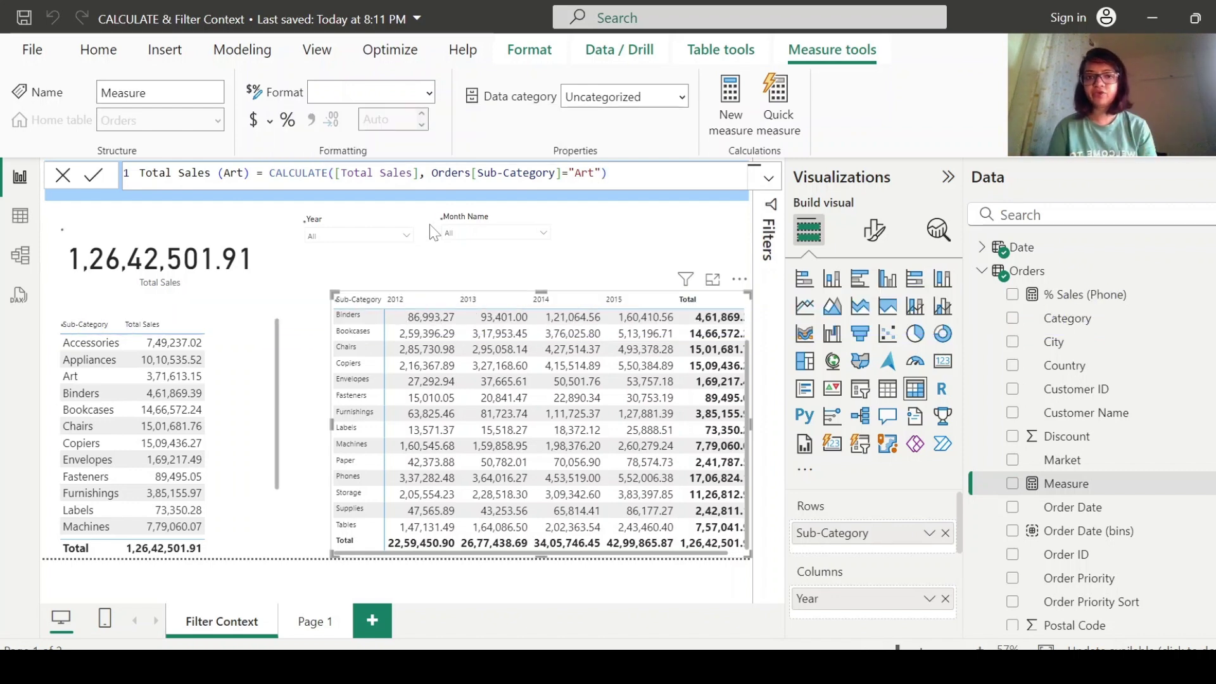
{"action": "key", "text": "Return"}
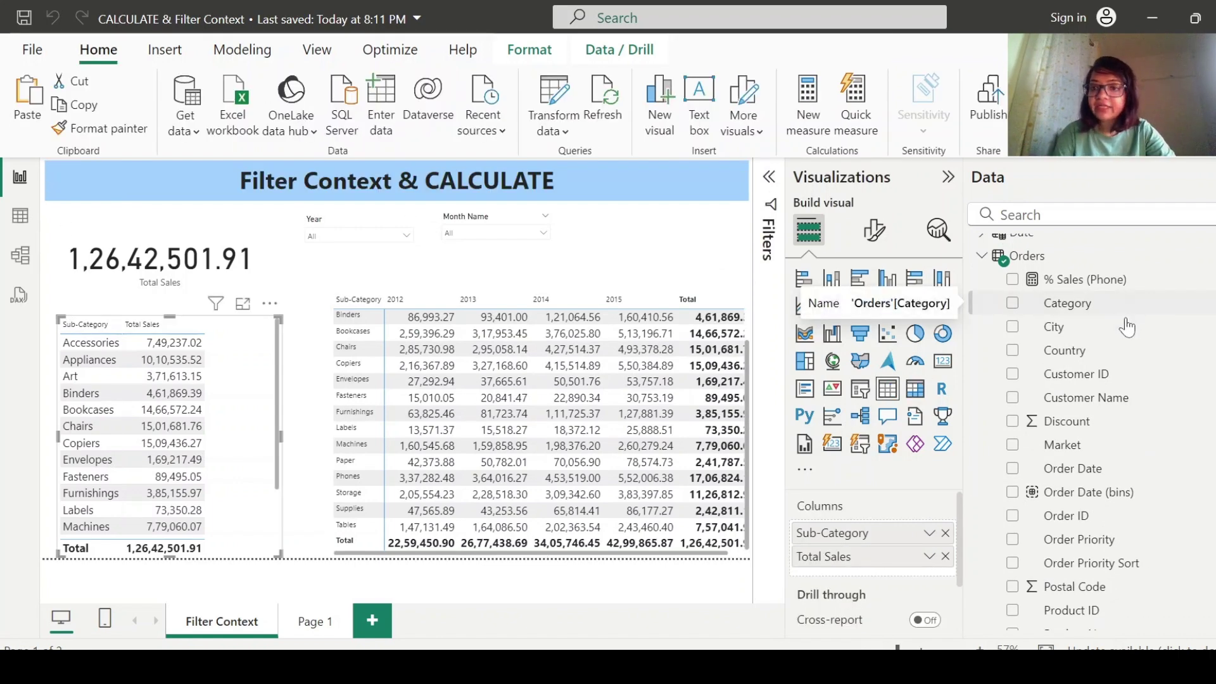
Step: Add the Total Sales (Art) measure to the Sub-Category table and widen the table to fit the new column
{"action": "scroll", "coordinate": [1132, 310], "scroll_direction": "down", "scroll_amount": 6}
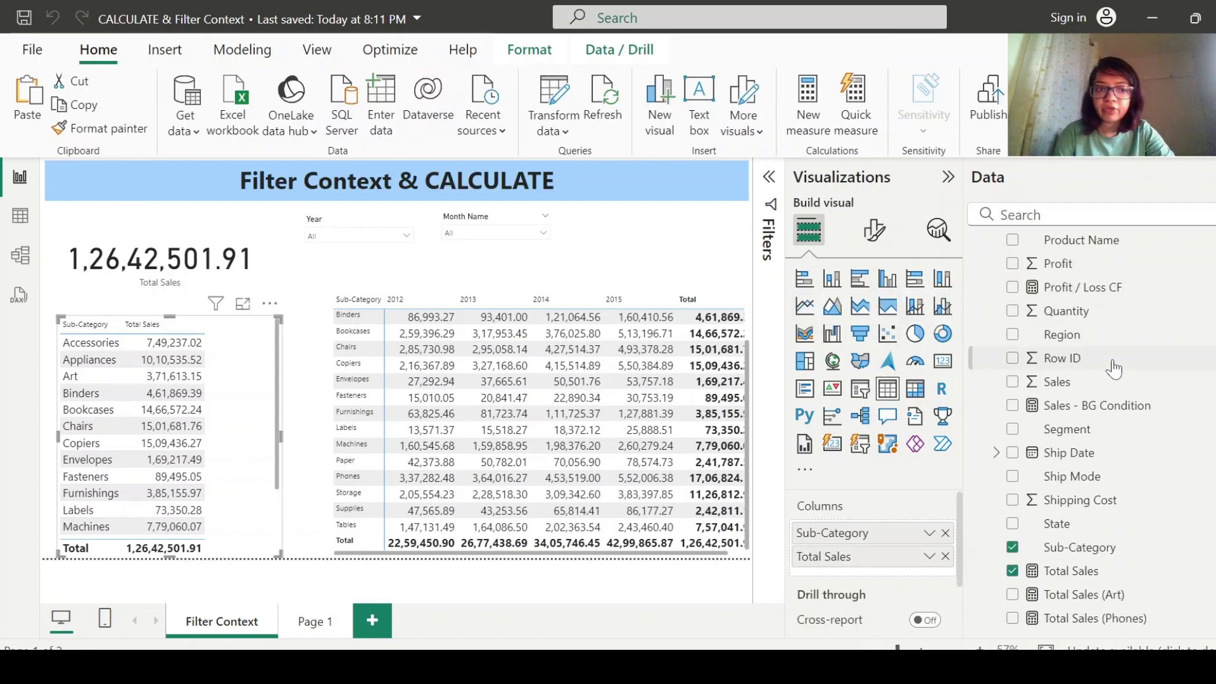
{"action": "left_click", "coordinate": [1012, 594]}
{"action": "left_click_drag", "start_coordinate": [282, 437], "coordinate": [299, 437]}
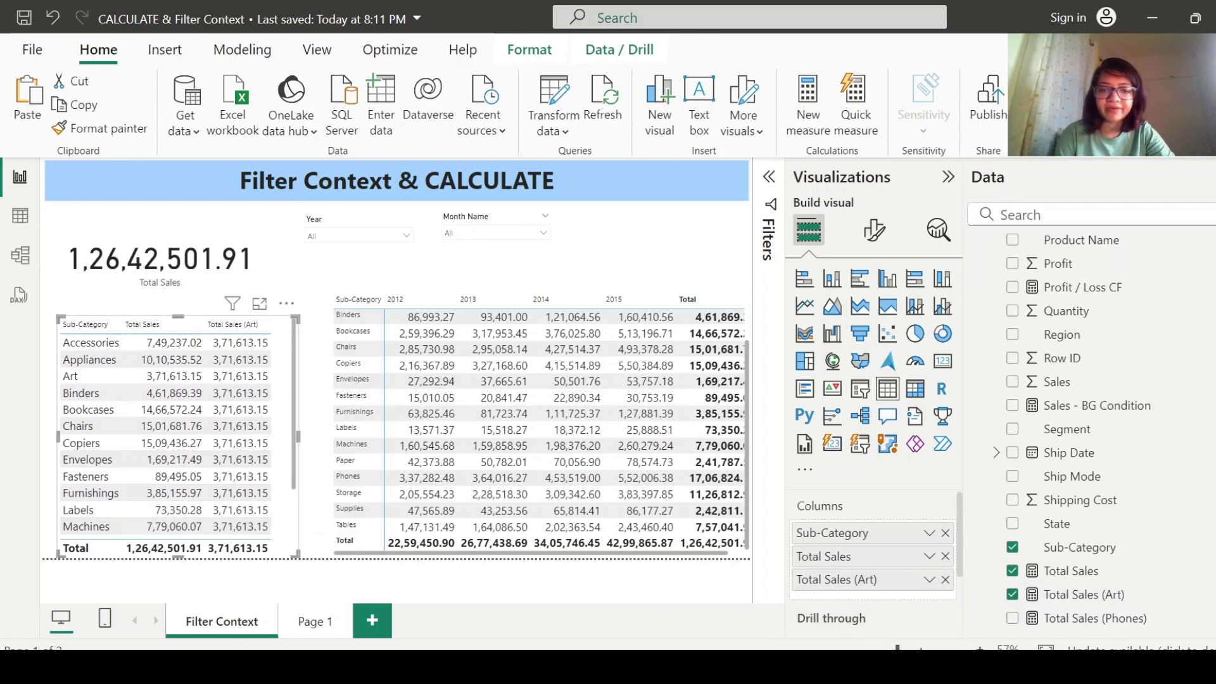
Step: Compare the Total Sales and Total Sales (Art) columns across the rows of the Sub-Category table
{"action": "scroll", "coordinate": [90, 377], "scroll_direction": "up", "scroll_amount": 2}
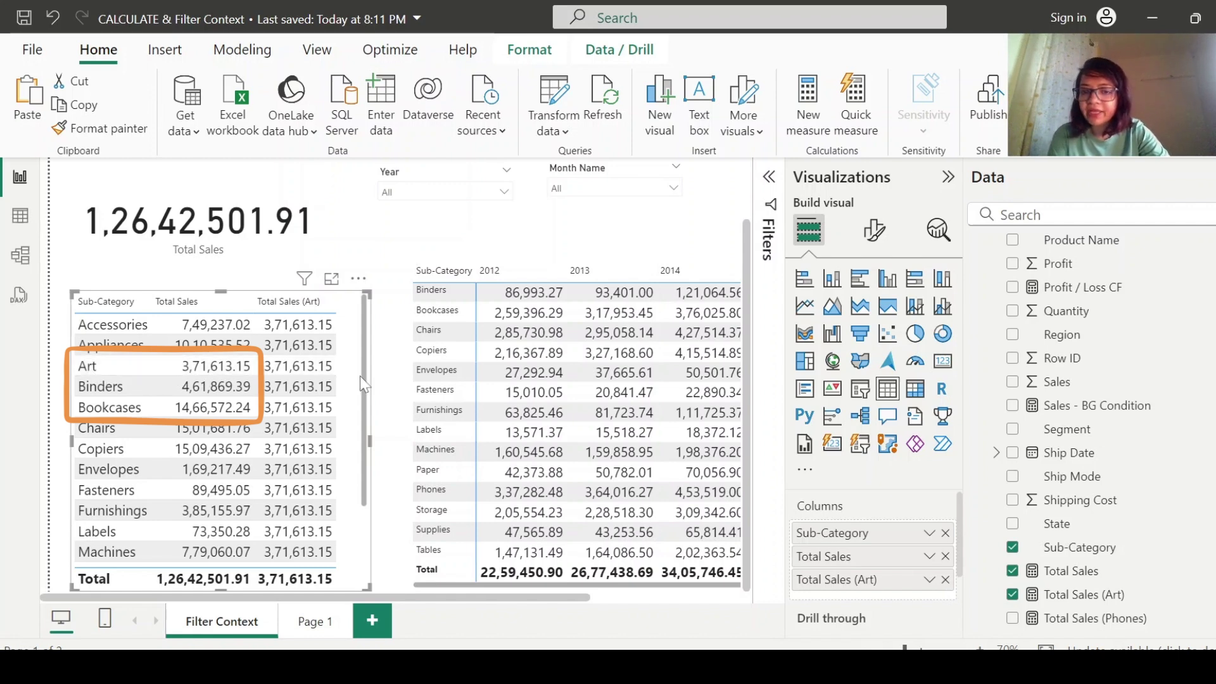
{"action": "scroll", "coordinate": [354, 377], "scroll_direction": "up", "scroll_amount": 2}
{"action": "scroll", "coordinate": [360, 408], "scroll_direction": "down", "scroll_amount": 2}
{"action": "scroll", "coordinate": [360, 409], "scroll_direction": "up", "scroll_amount": 2}
{"action": "left_click_drag", "start_coordinate": [746, 350], "coordinate": [746, 411]}
{"action": "scroll", "coordinate": [362, 419], "scroll_direction": "down", "scroll_amount": 2}
{"action": "scroll", "coordinate": [363, 398], "scroll_direction": "up", "scroll_amount": 2}
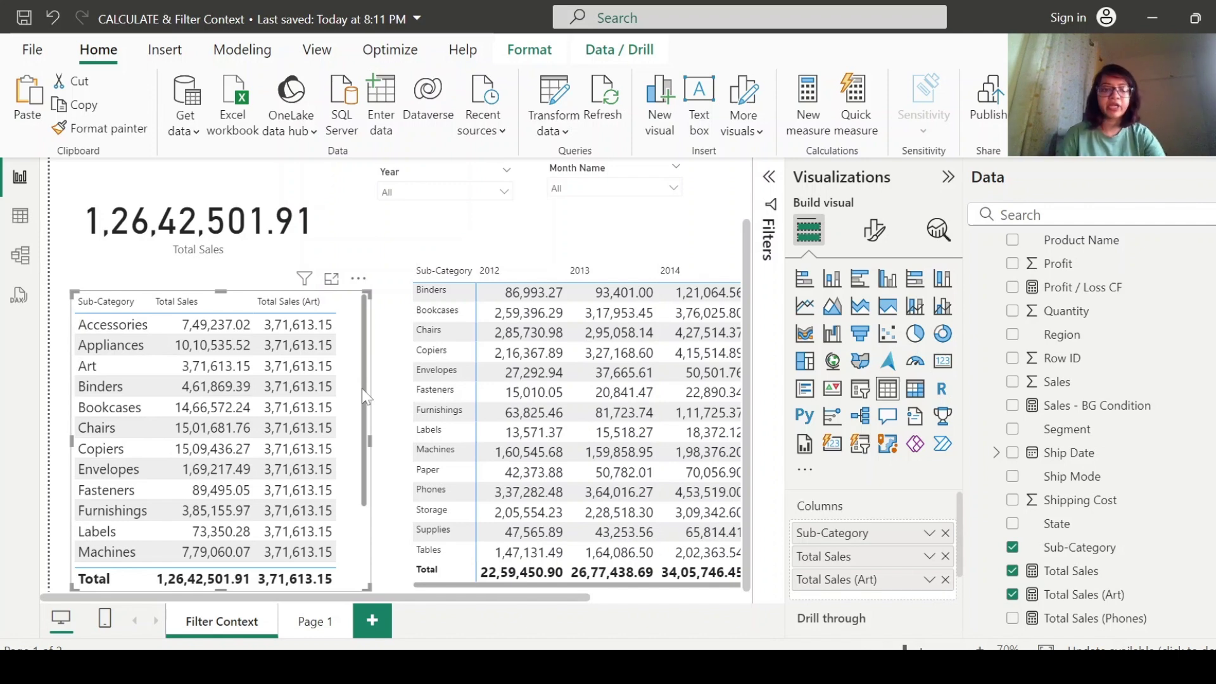
Step: Examine the Sub-Category filter argument in the Total Sales (Art) formula against the rows of the Sub-Category table
{"action": "left_click", "coordinate": [1116, 598]}
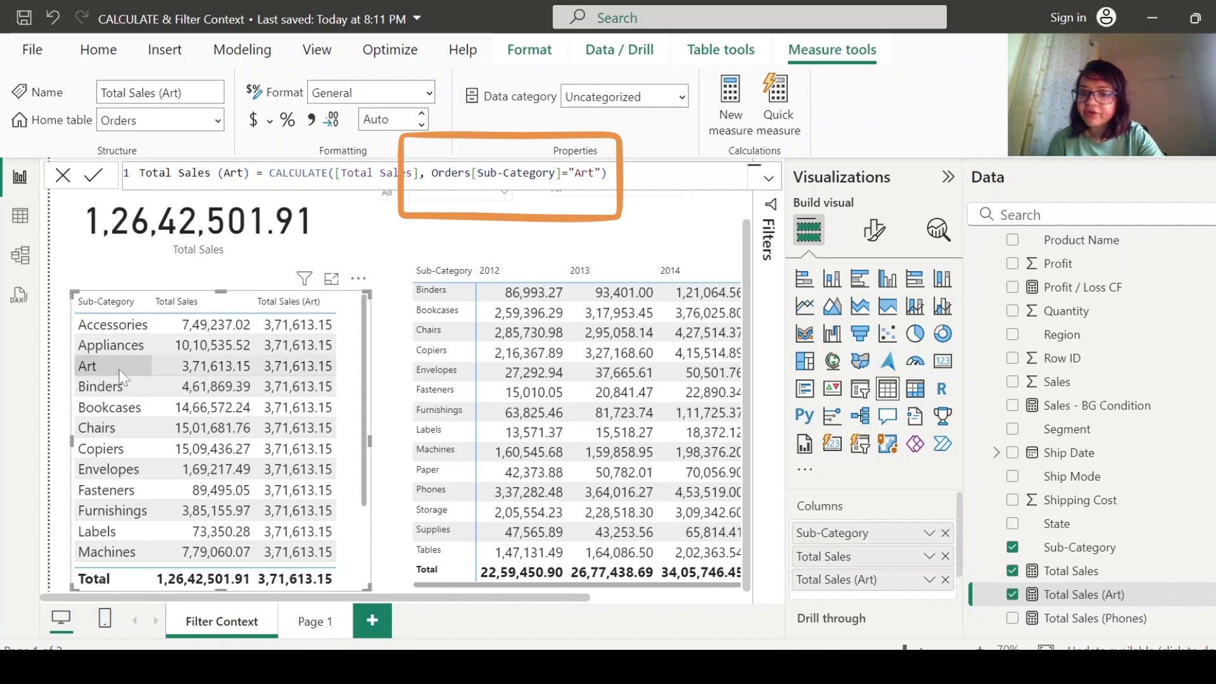
{"action": "scroll", "coordinate": [352, 380], "scroll_direction": "up", "scroll_amount": 2}
{"action": "scroll", "coordinate": [352, 380], "scroll_direction": "down", "scroll_amount": 2}
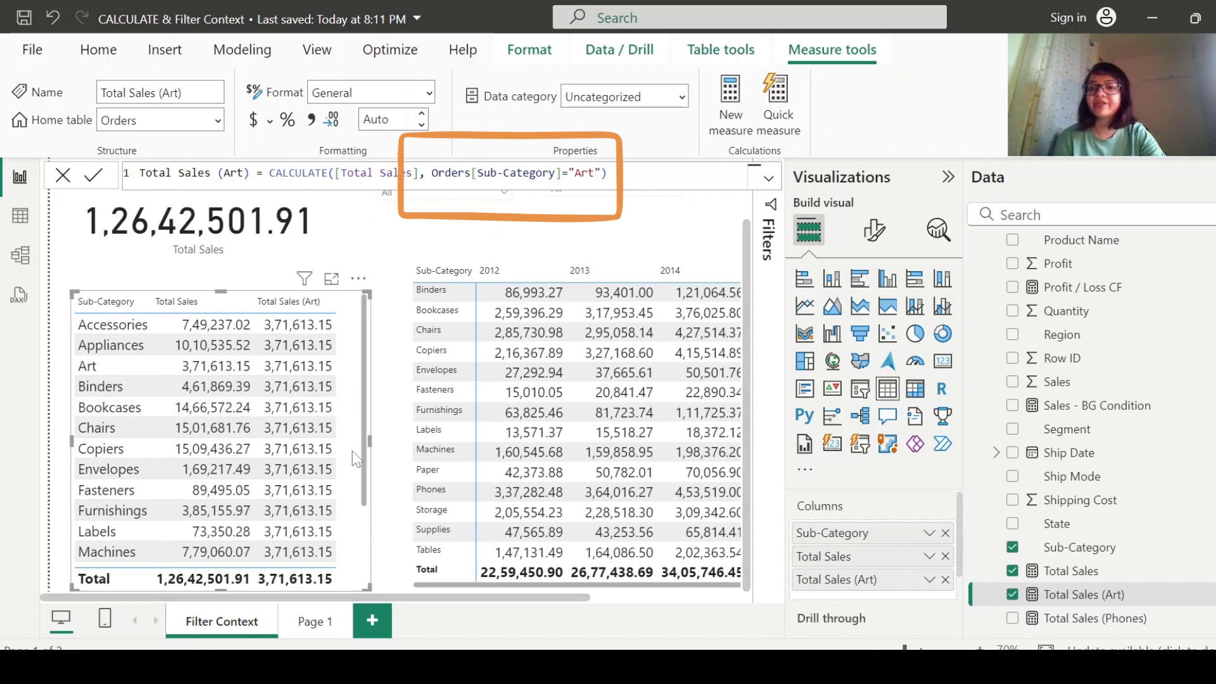
{"action": "left_click_drag", "start_coordinate": [431, 172], "coordinate": [601, 173]}
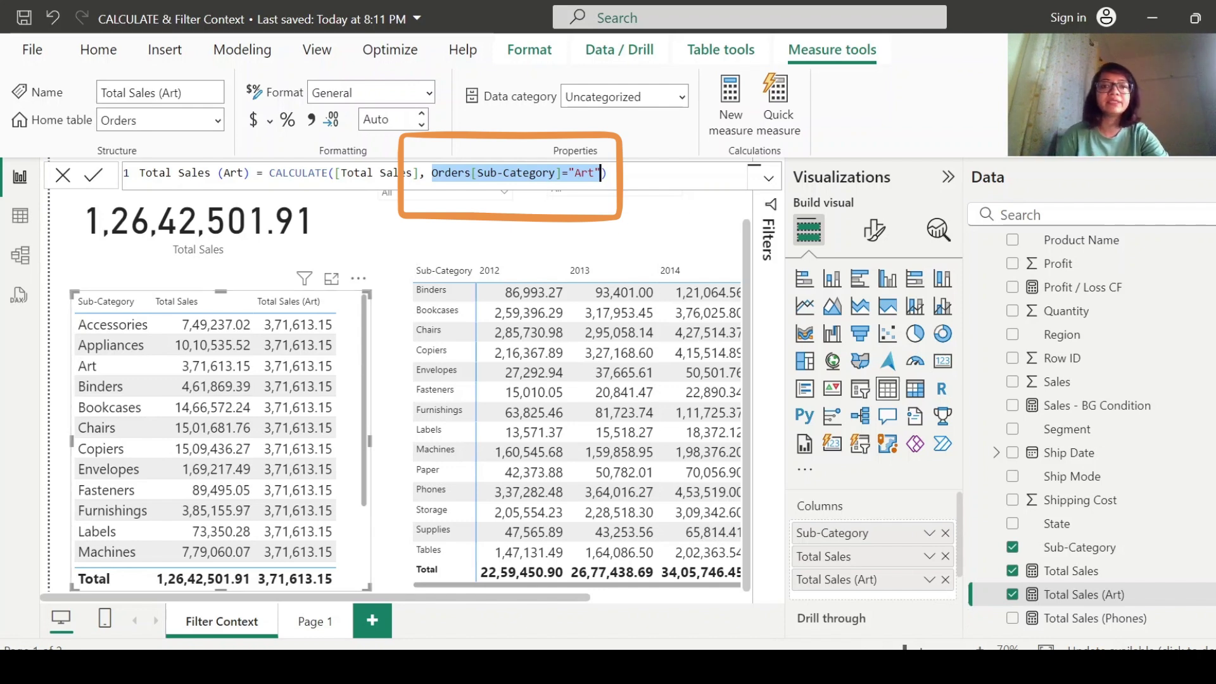
{"action": "left_click", "coordinate": [606, 173]}
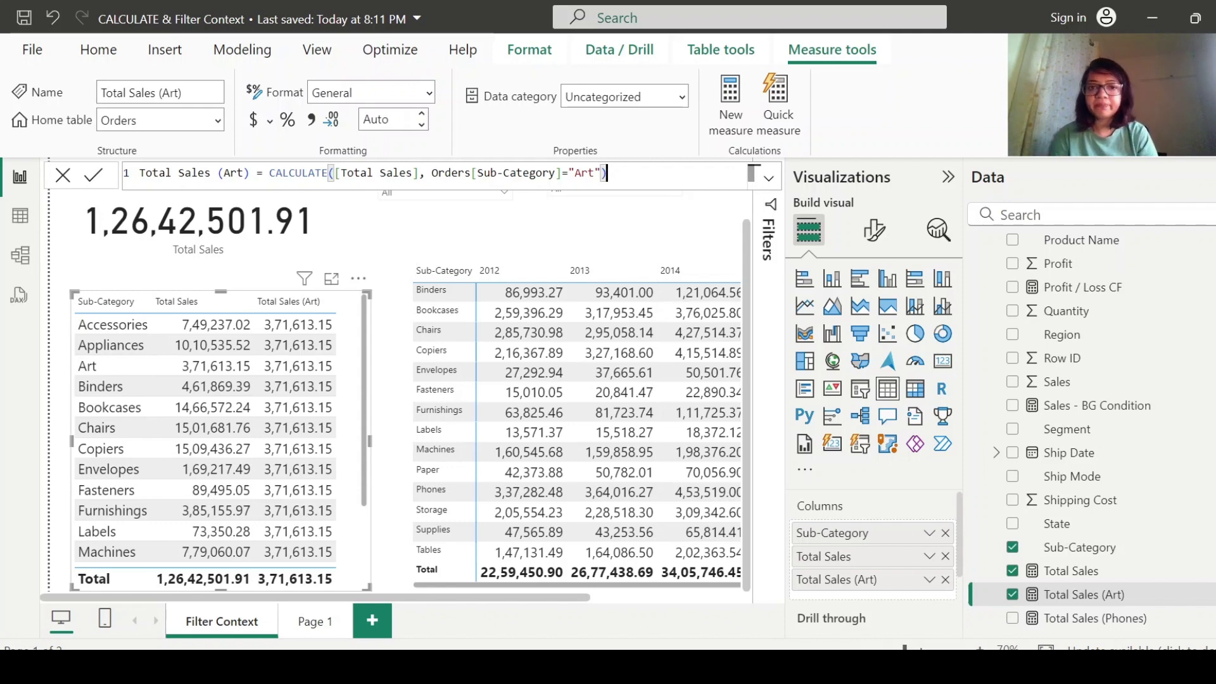
Step: Add 'Date'[Year] = 2015 as a second filter in the CALCULATE formula of Total Sales (Art)
{"action": "left_click", "coordinate": [601, 173]}
{"action": "type", "text": ", "}
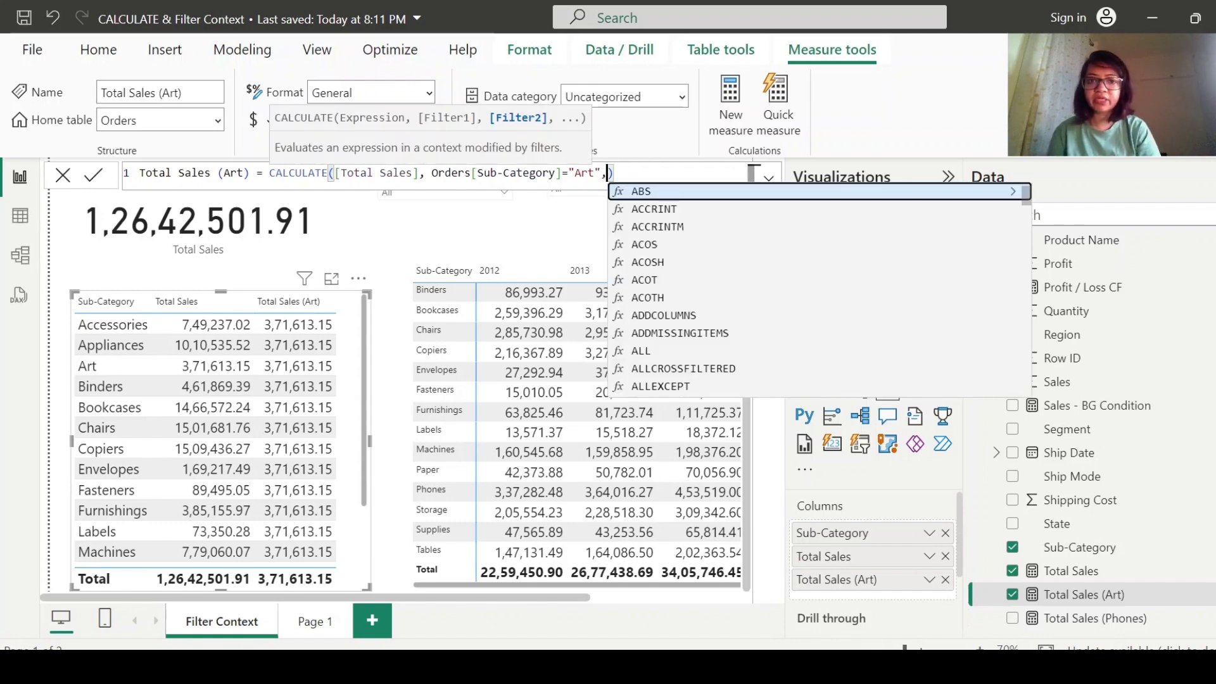
{"action": "type", "text": "year"}
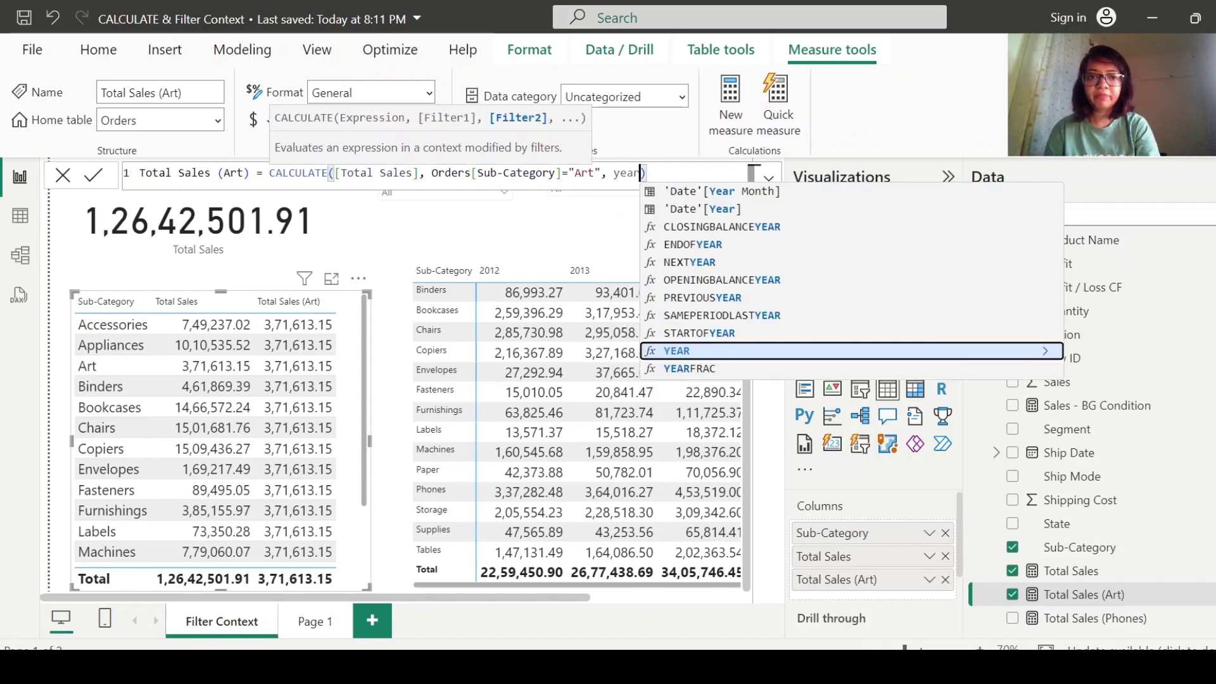
{"action": "left_click", "coordinate": [720, 212]}
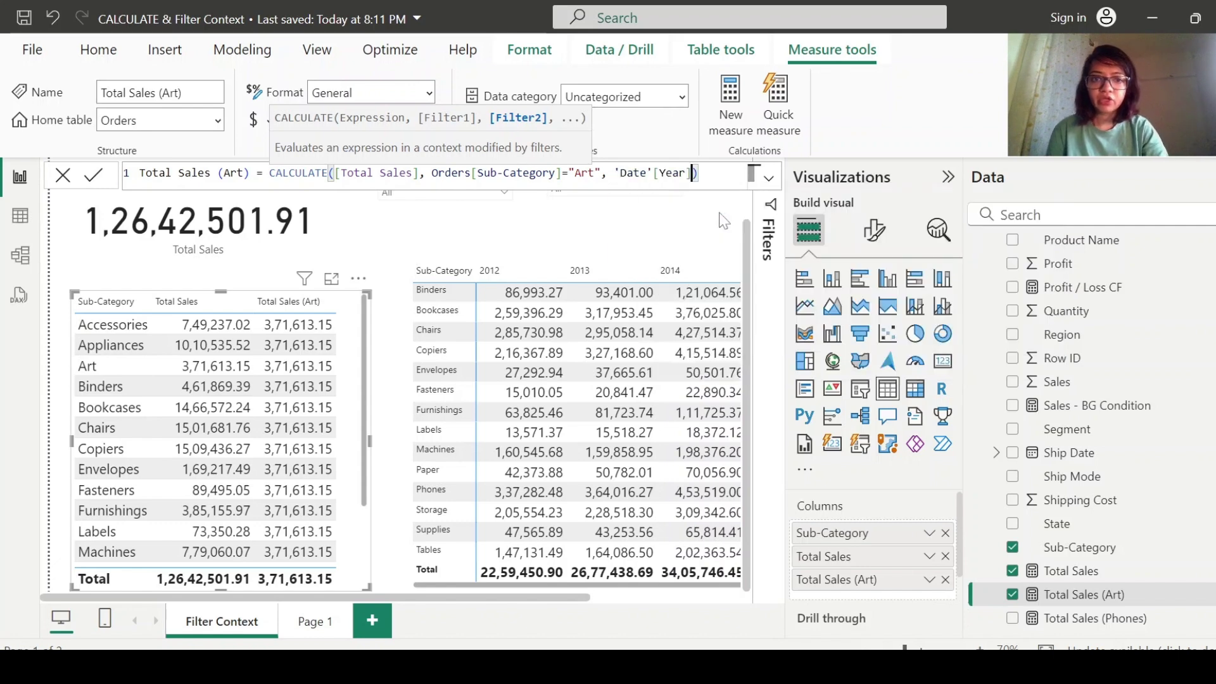
{"action": "type", "text": "= 2015"}
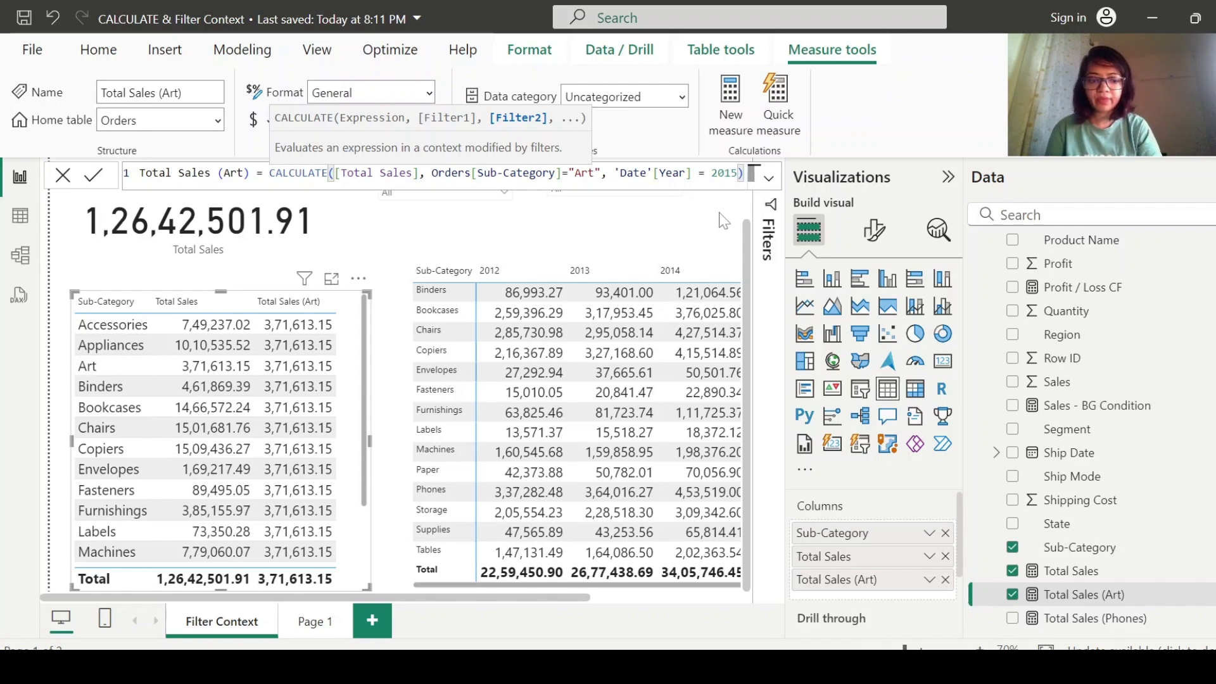
{"action": "key", "text": "Return"}
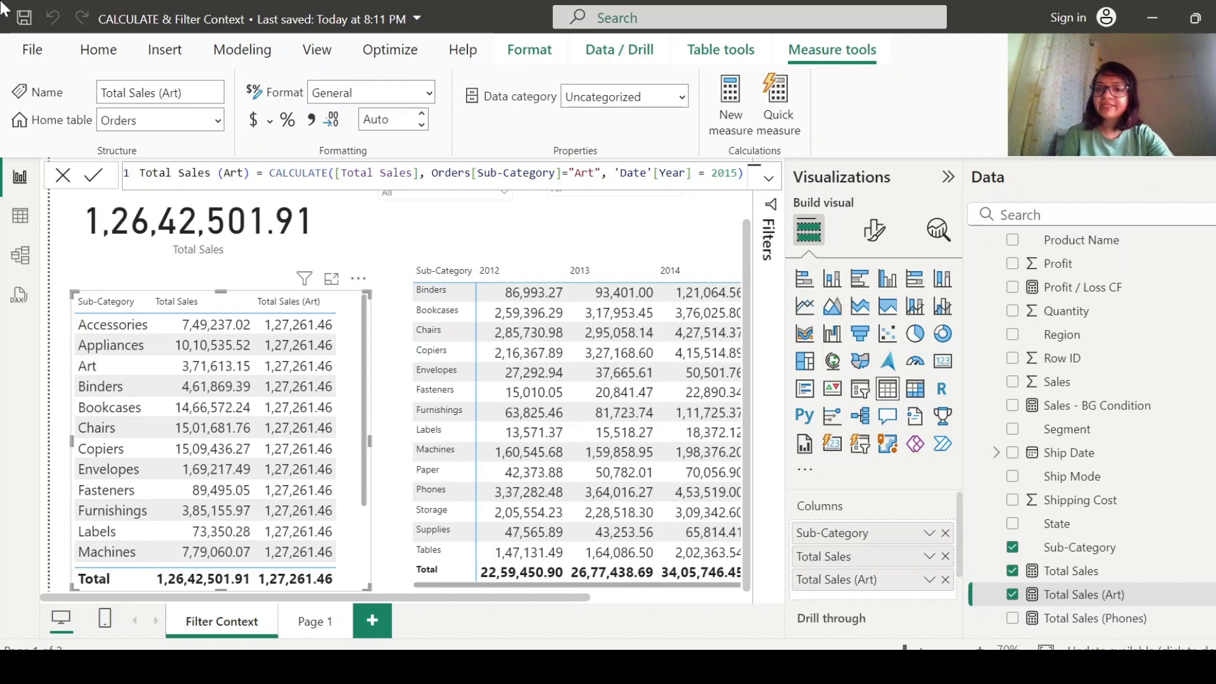
Step: Close the measure formula and filter the report to 2015 with the Year slicer to compare the Art sales values
{"action": "left_click", "coordinate": [1206, 178]}
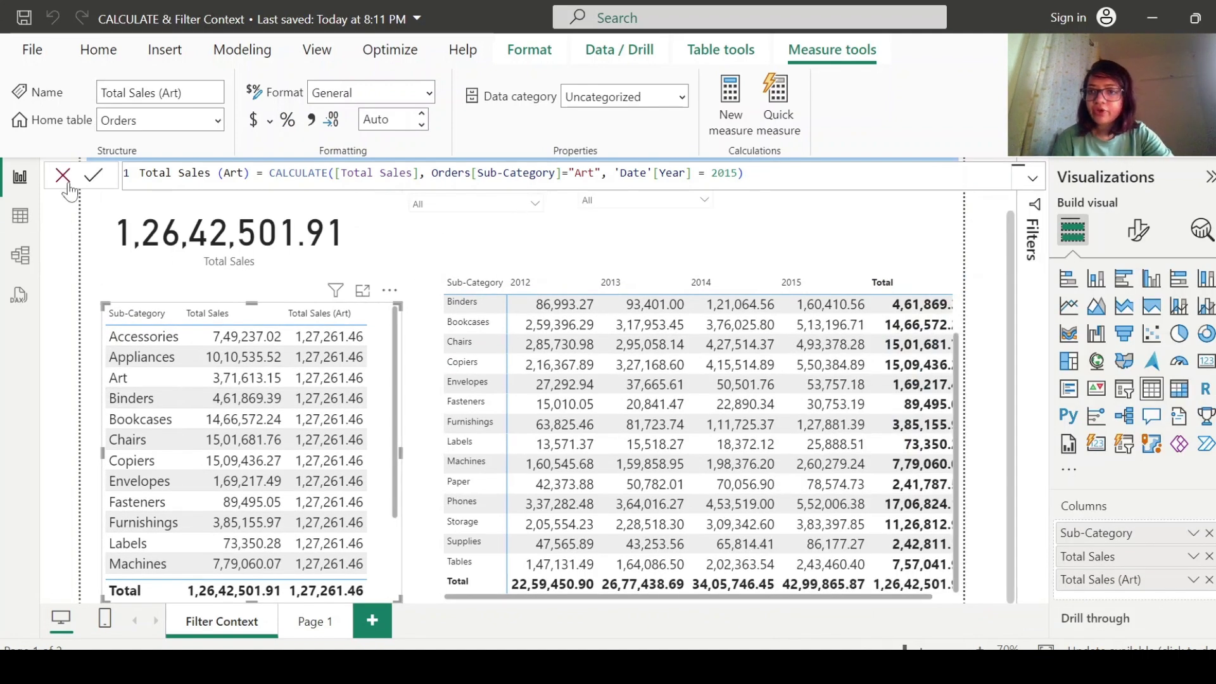
{"action": "left_click", "coordinate": [62, 176]}
{"action": "left_click", "coordinate": [535, 203]}
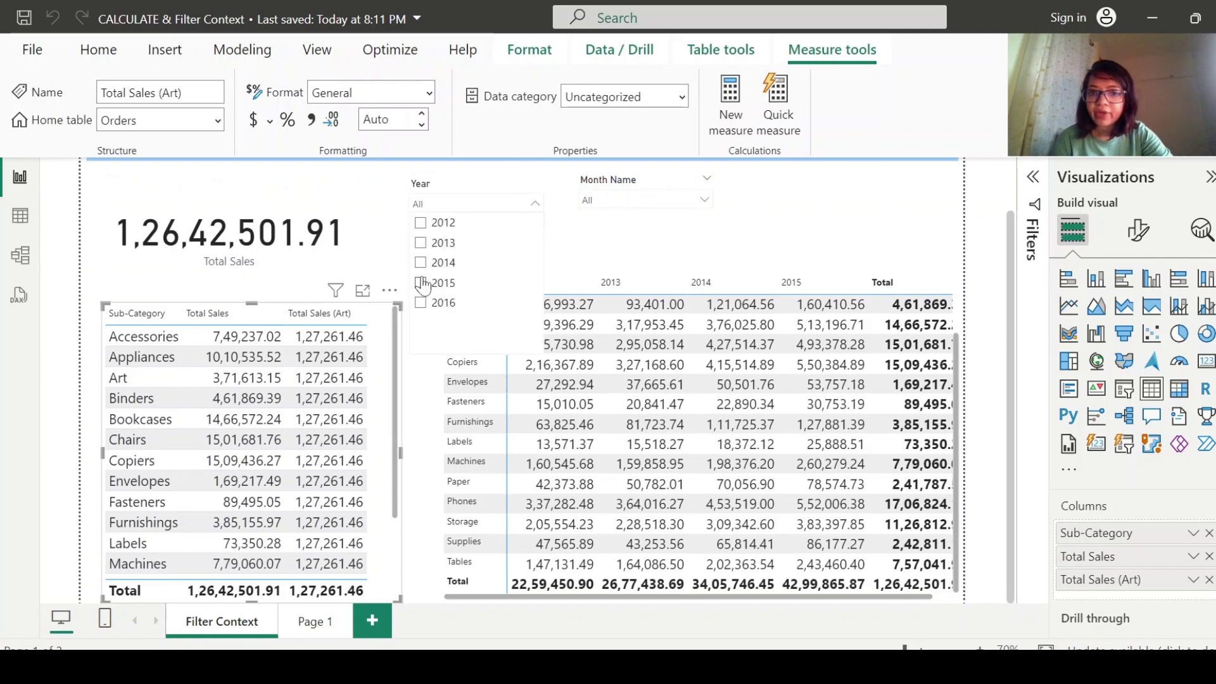
{"action": "left_click", "coordinate": [421, 283]}
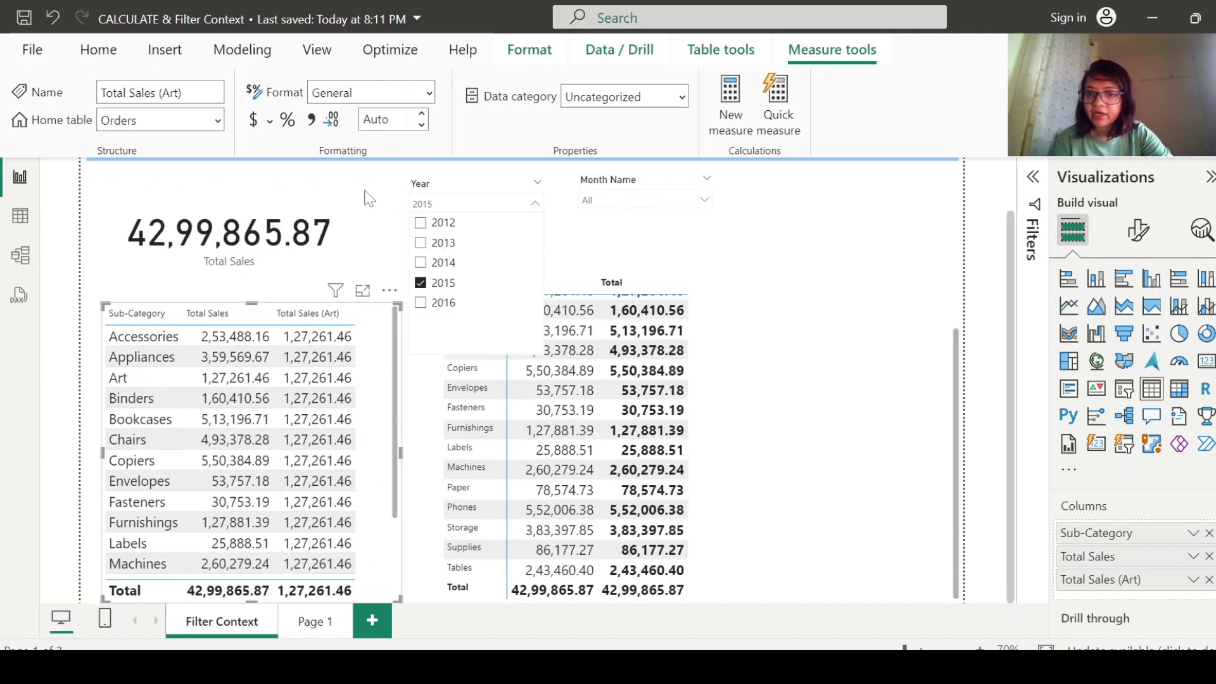
{"action": "left_click", "coordinate": [369, 198]}
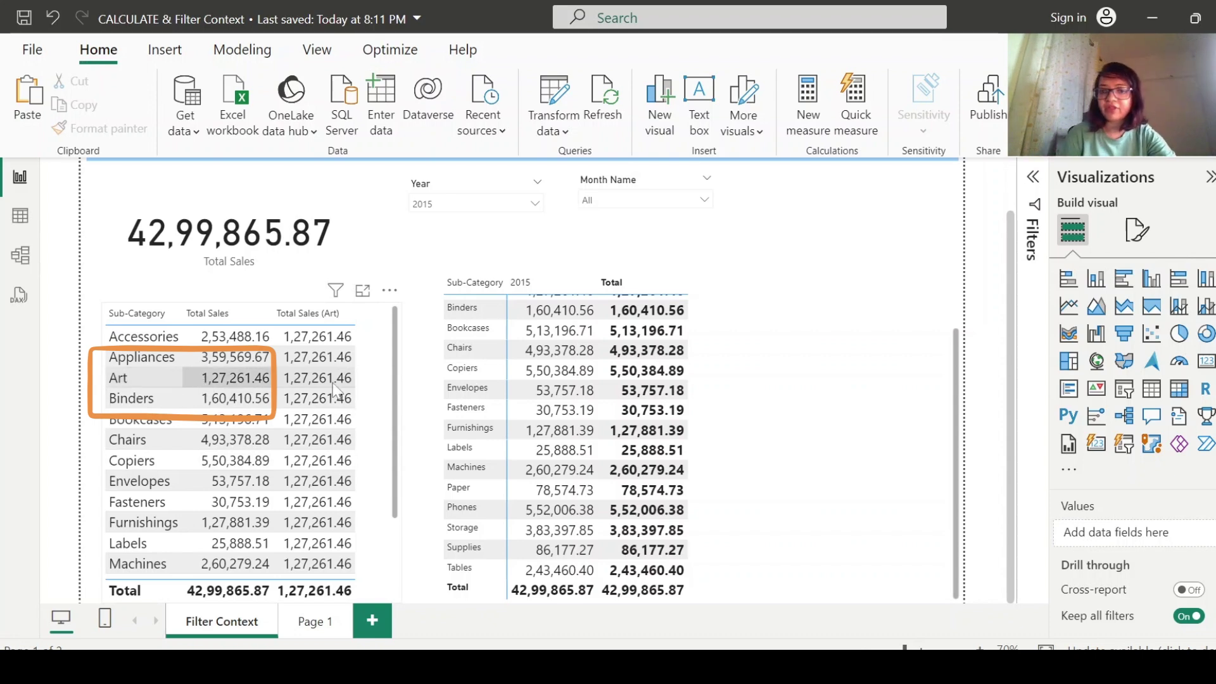
{"action": "scroll", "coordinate": [383, 400], "scroll_direction": "down", "scroll_amount": 2}
{"action": "scroll", "coordinate": [383, 400], "scroll_direction": "up", "scroll_amount": 2}
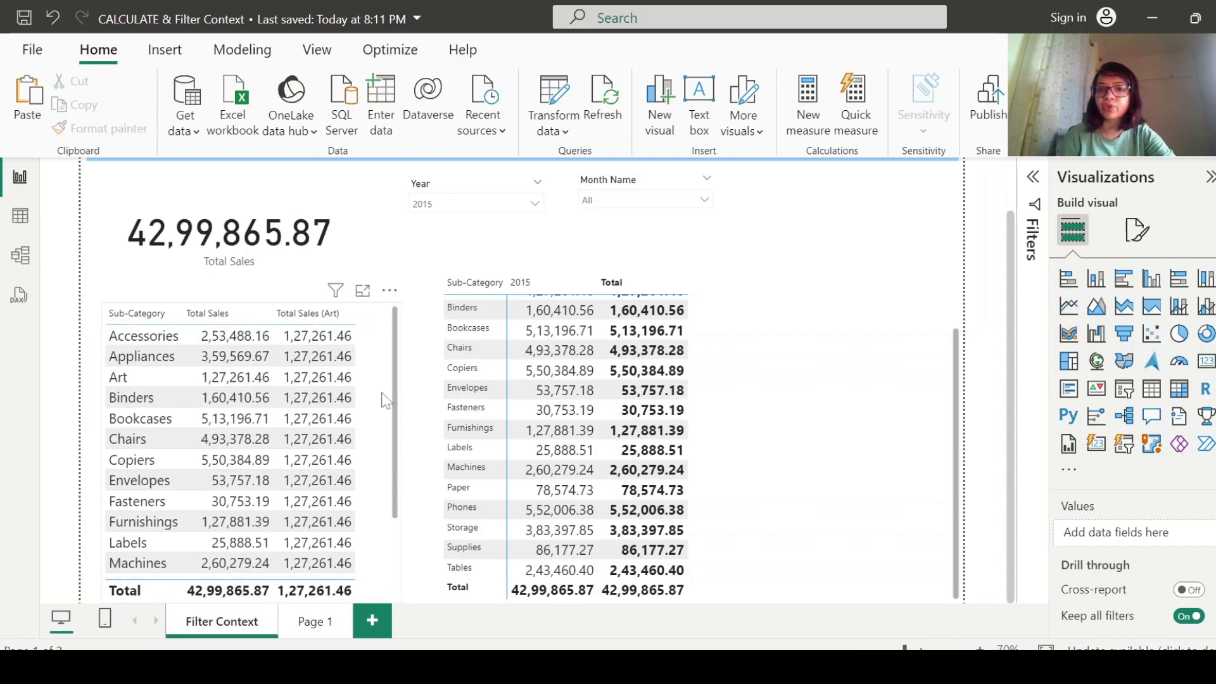
Step: Switch the Year slicer to 2014 and check the Total Sales (Art) column in the Sub-Category table
{"action": "left_click", "coordinate": [534, 206]}
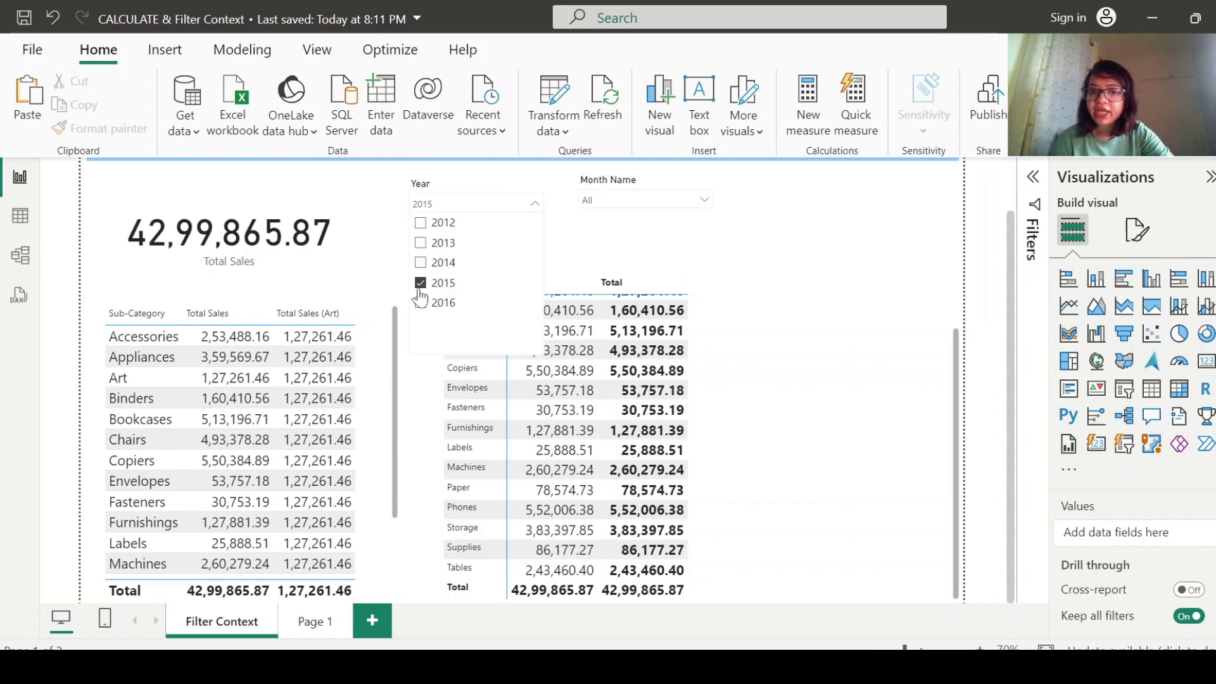
{"action": "left_click", "coordinate": [420, 284]}
{"action": "left_click", "coordinate": [420, 262]}
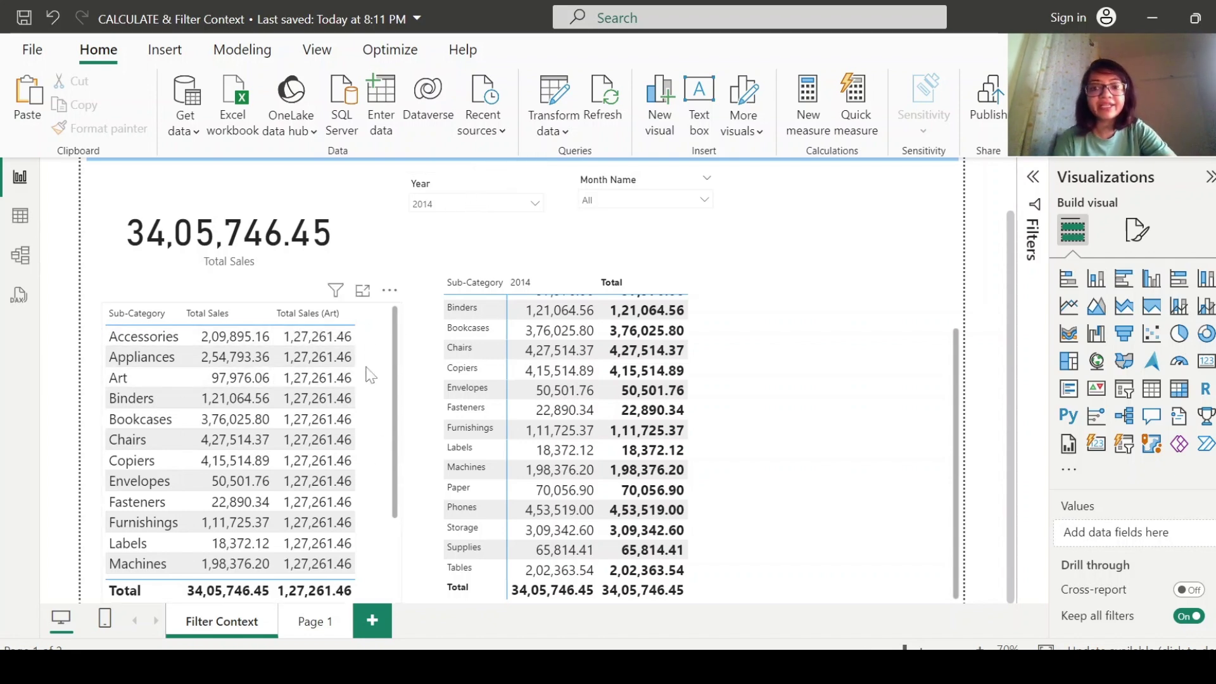
{"action": "left_click", "coordinate": [373, 379]}
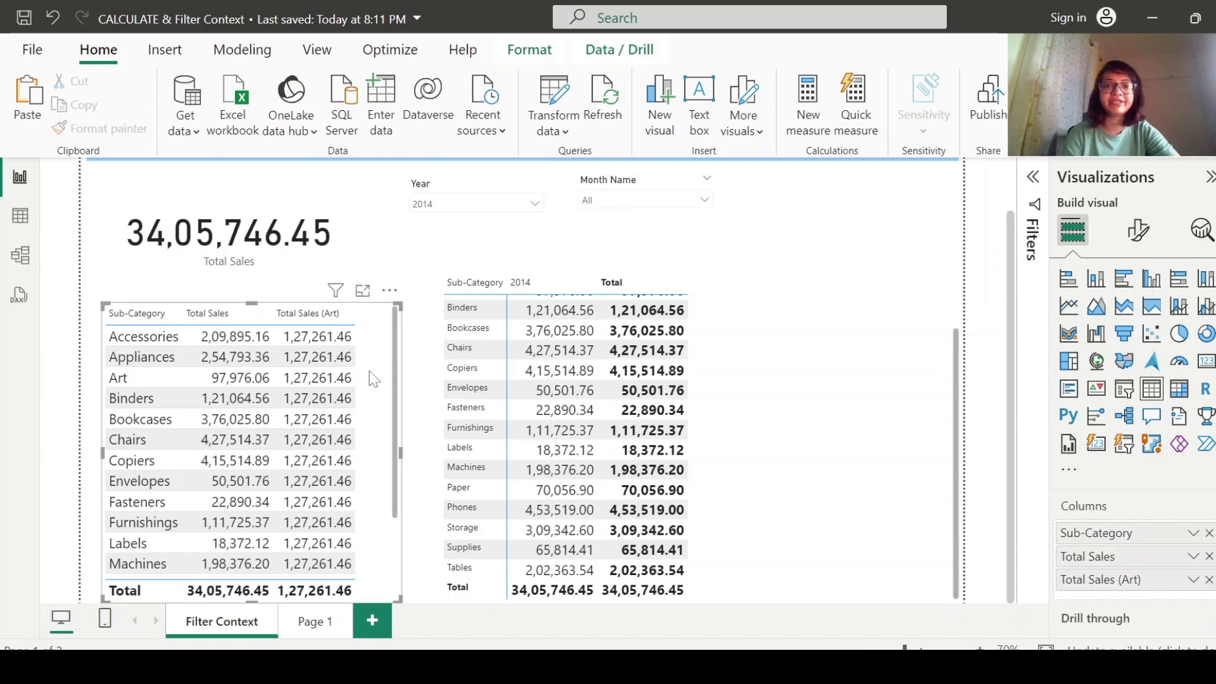
Step: Set the Year slicer back to 2015 only
{"action": "left_click", "coordinate": [534, 204]}
{"action": "left_click", "coordinate": [420, 262]}
{"action": "left_click", "coordinate": [419, 282]}
{"action": "left_click", "coordinate": [393, 262]}
Step: Try Jan and Feb one at a time in the Month Name slicer, and clear the month selection
{"action": "left_click", "coordinate": [639, 200]}
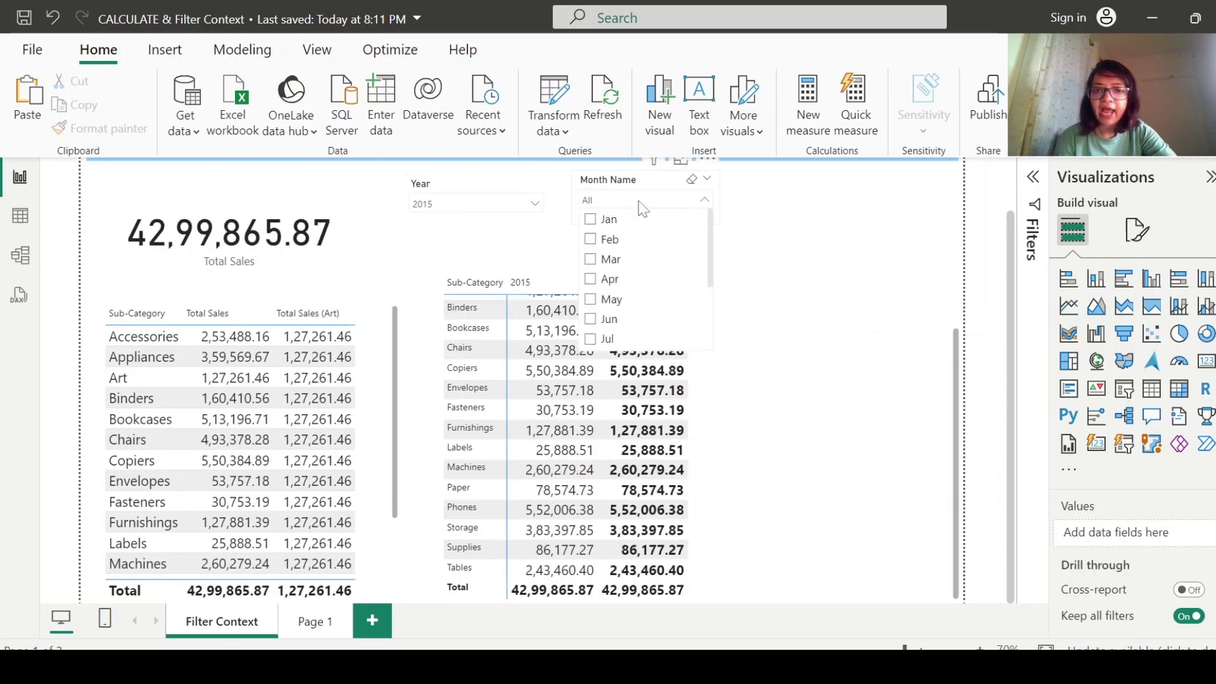
{"action": "left_click", "coordinate": [590, 220]}
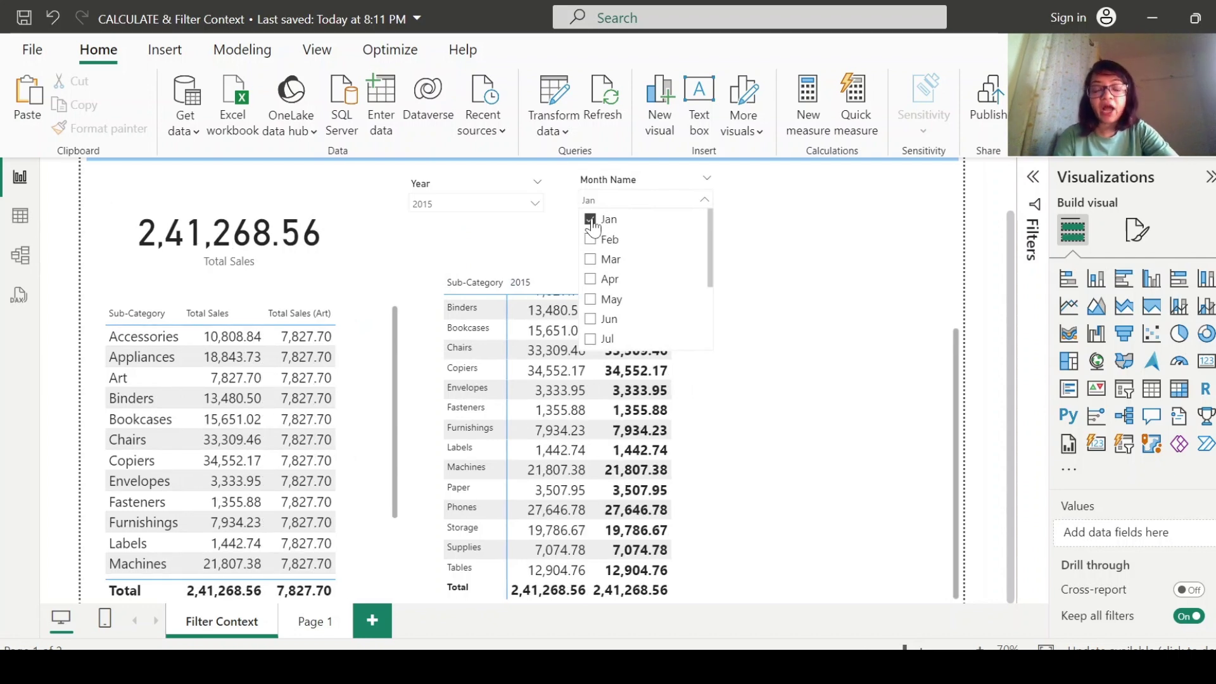
{"action": "left_click", "coordinate": [592, 221]}
{"action": "left_click", "coordinate": [590, 240]}
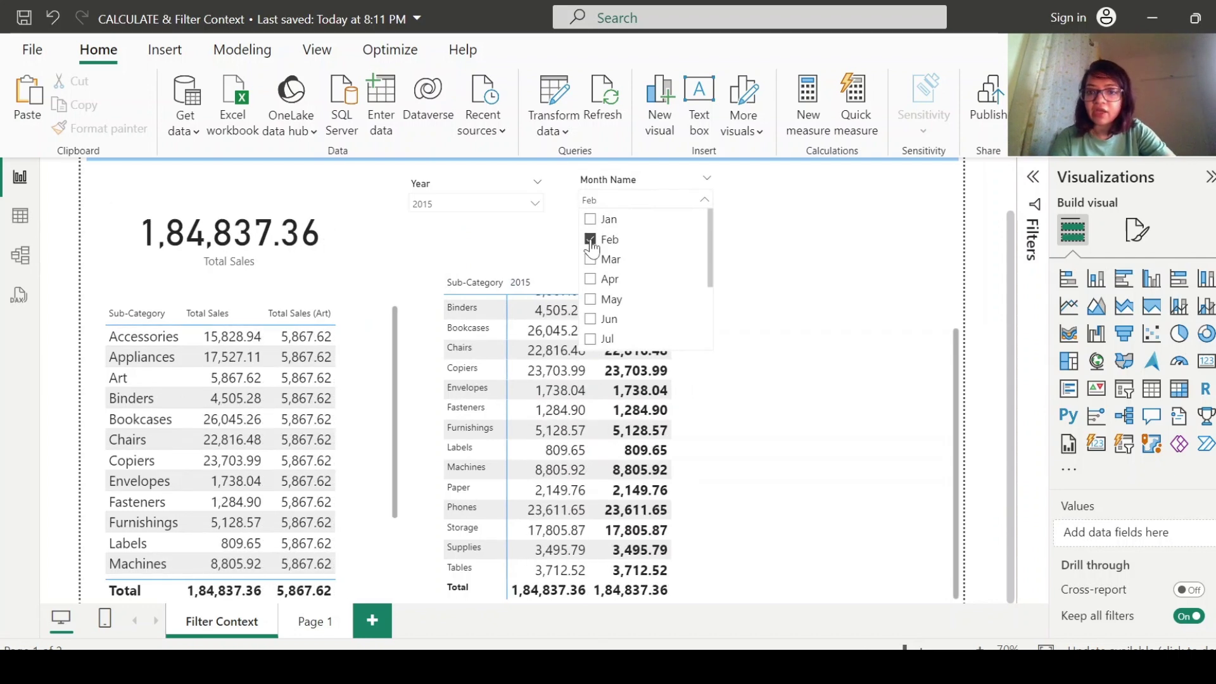
{"action": "left_click", "coordinate": [591, 241]}
{"action": "left_click", "coordinate": [787, 241]}
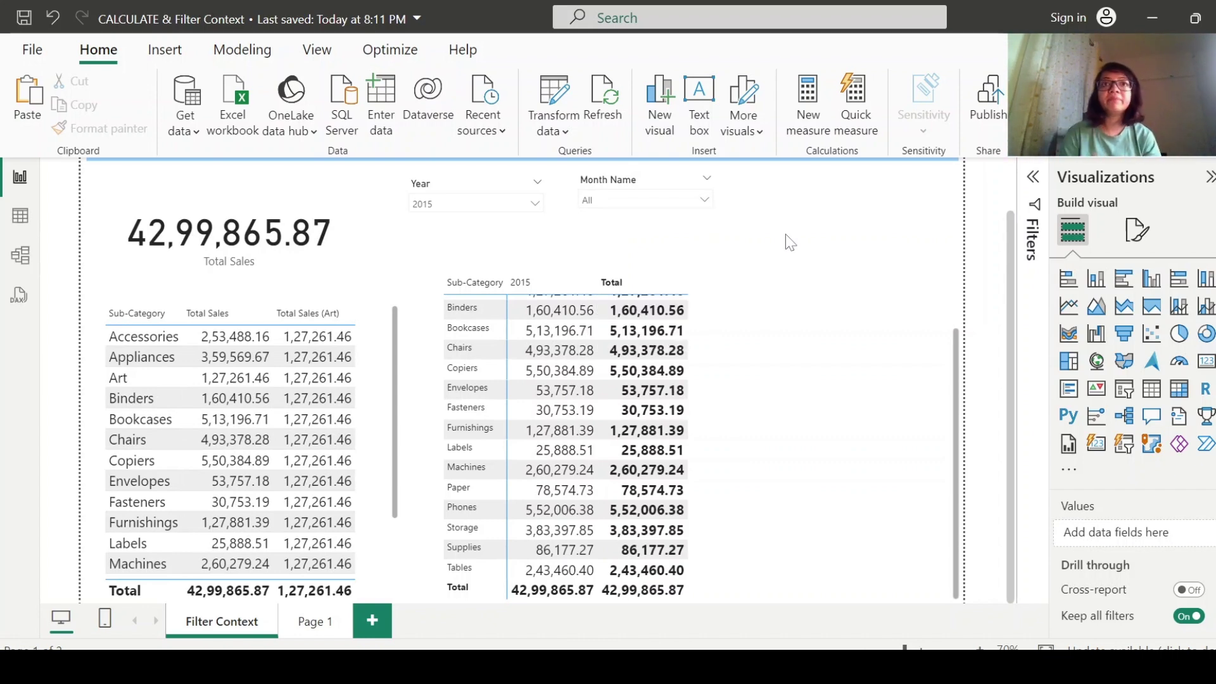
Step: Expand the list of data fields again and open the formula of the Total Sales (Art) measure
{"action": "left_click", "coordinate": [1203, 399]}
{"action": "scroll", "coordinate": [1076, 475], "scroll_direction": "down", "scroll_amount": 6}
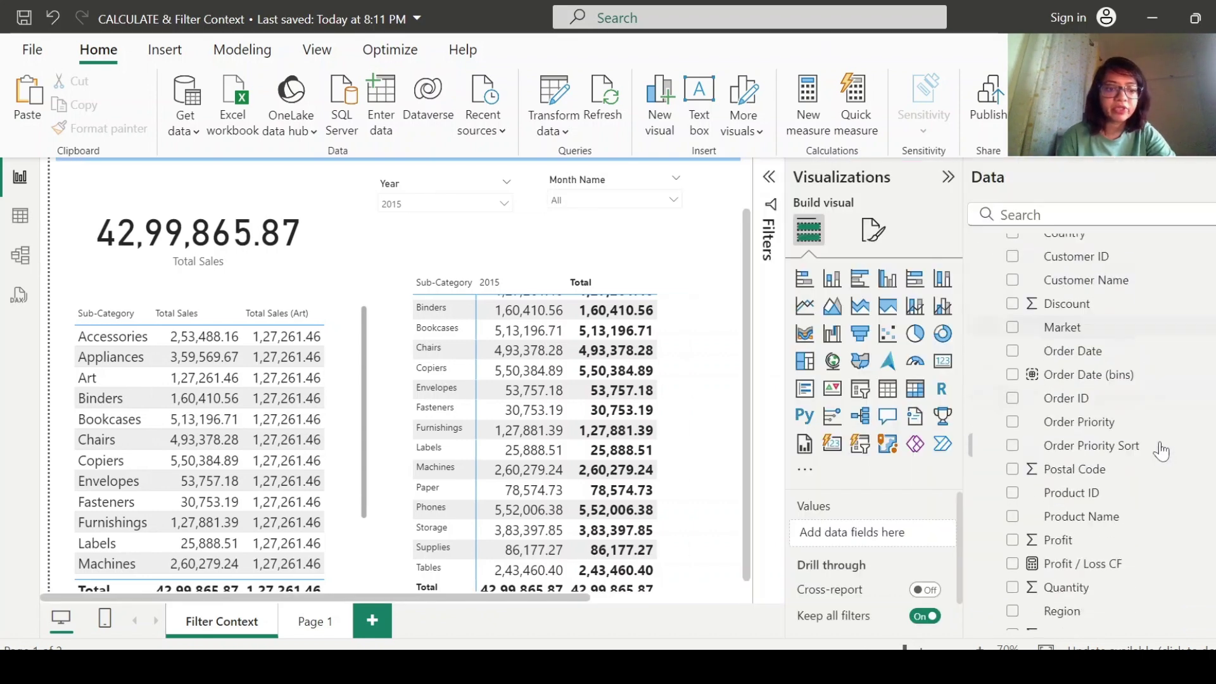
{"action": "scroll", "coordinate": [1079, 607], "scroll_direction": "down", "scroll_amount": 1}
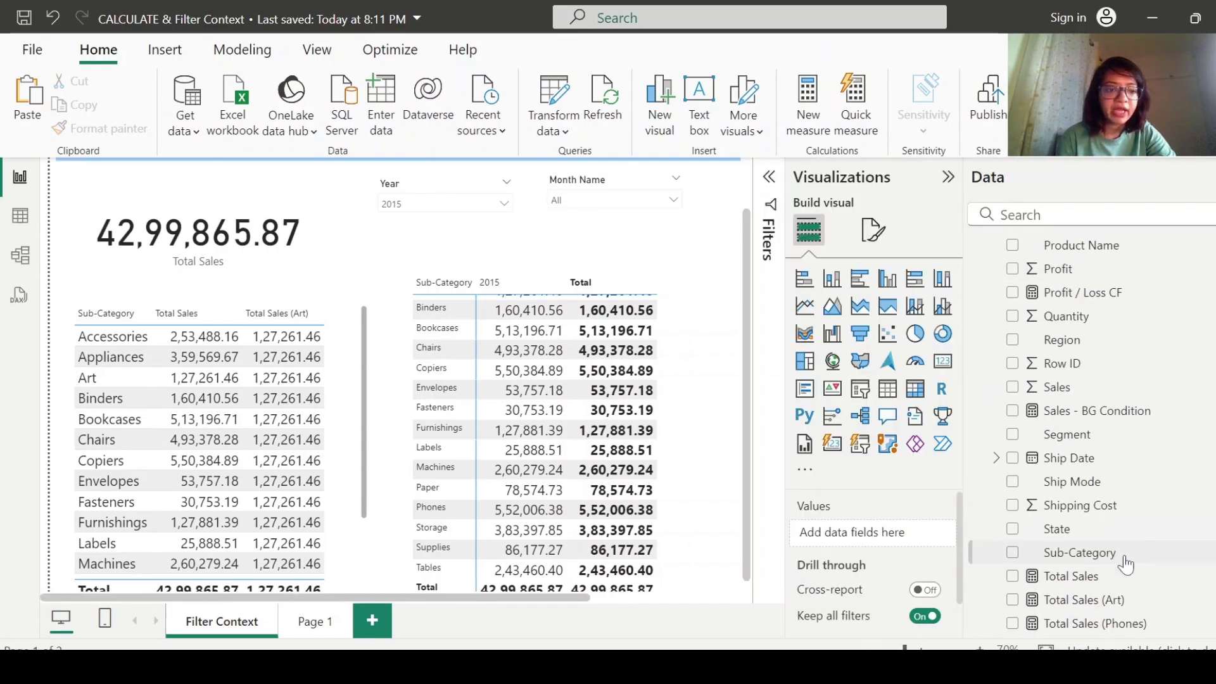
{"action": "left_click", "coordinate": [1099, 597]}
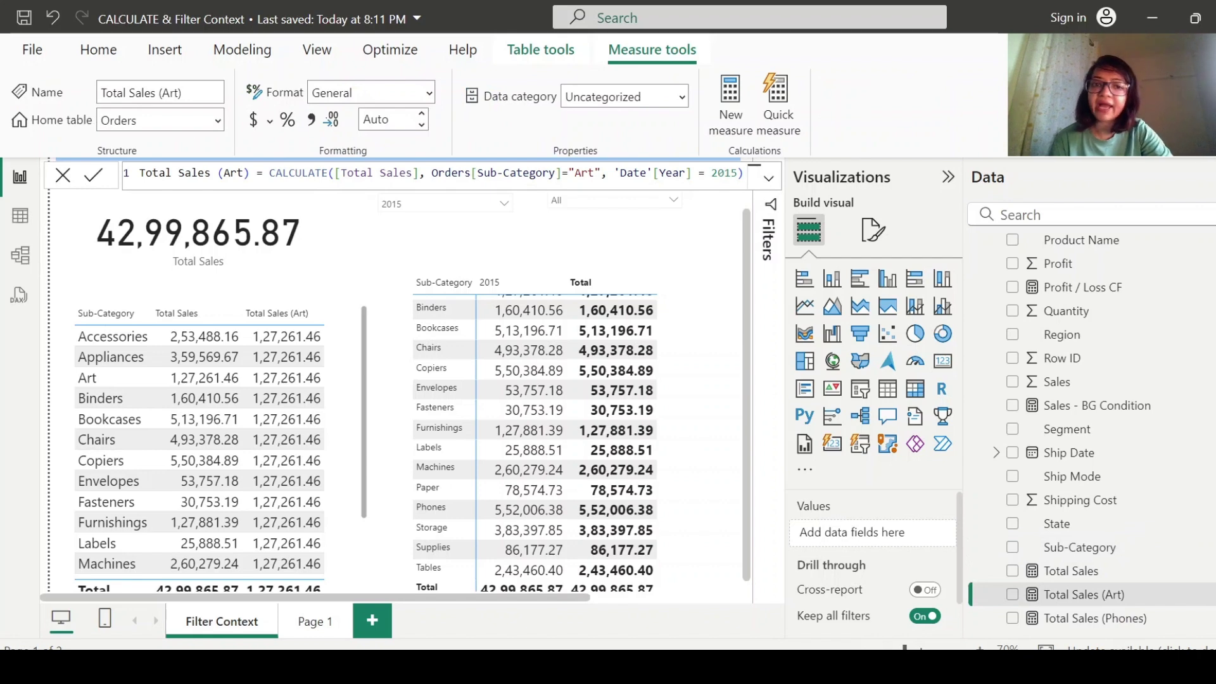
Step: Add the filter 'Date'[Month Name] = "Dec" to the Total Sales (Art) measure, commit the formula and close it
{"action": "left_click", "coordinate": [739, 172]}
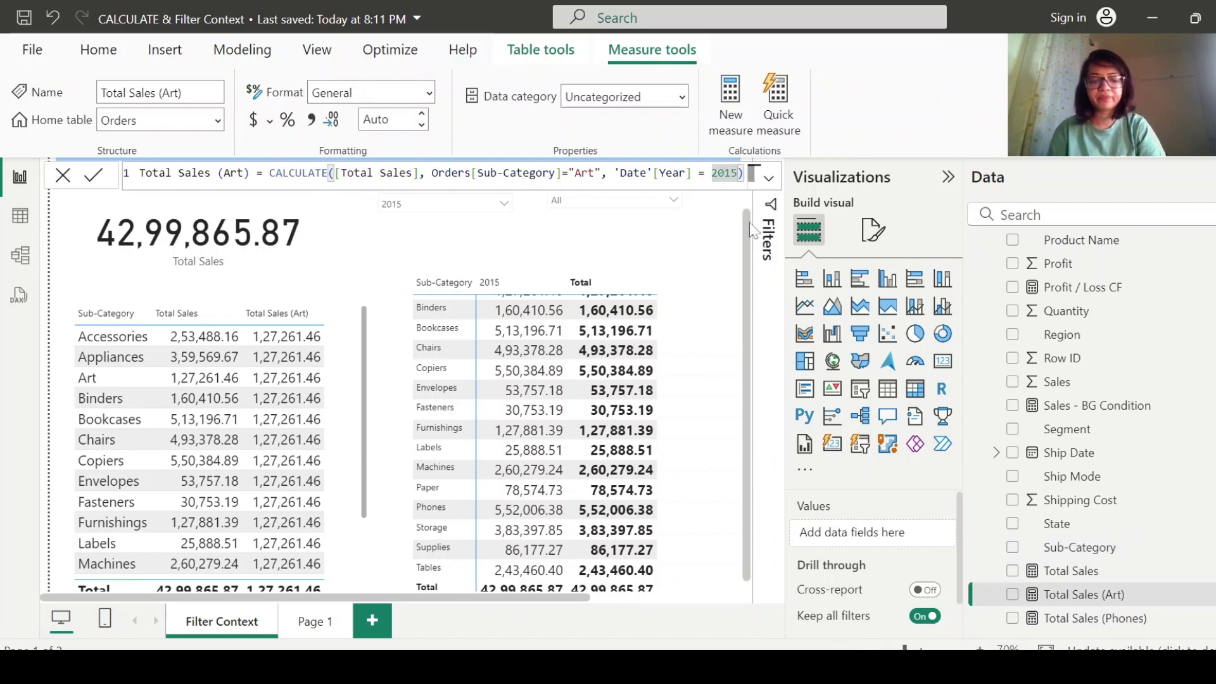
{"action": "type", "text": ", month"}
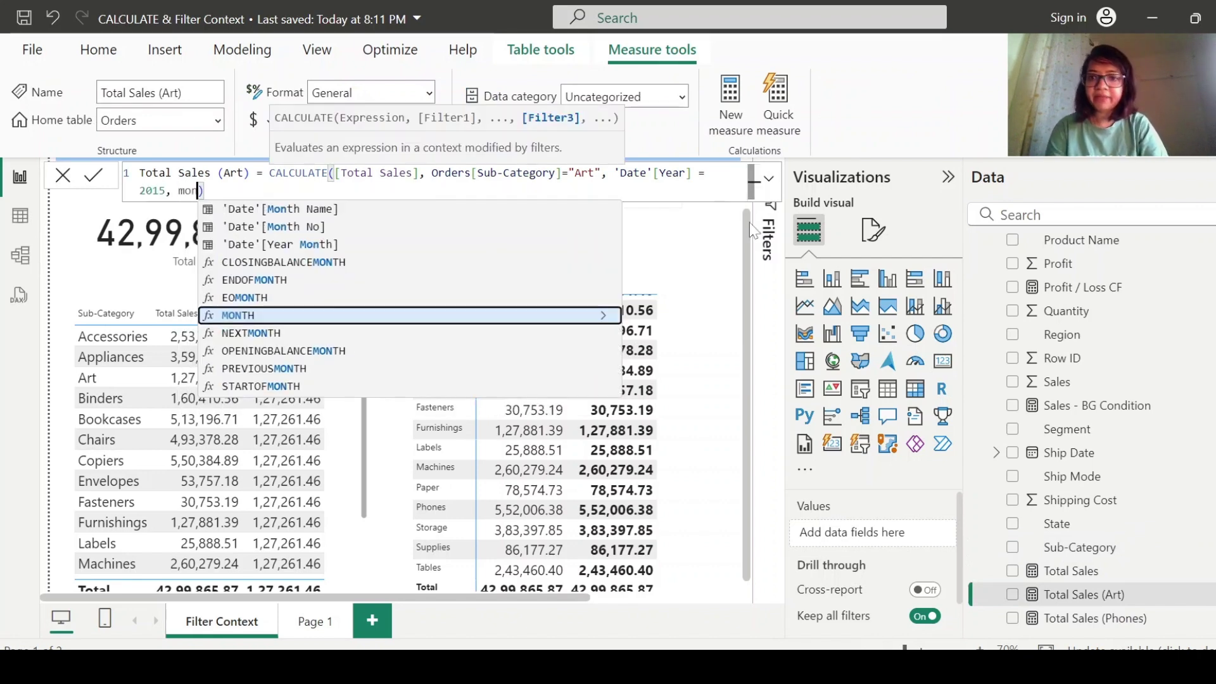
{"action": "left_click", "coordinate": [389, 213]}
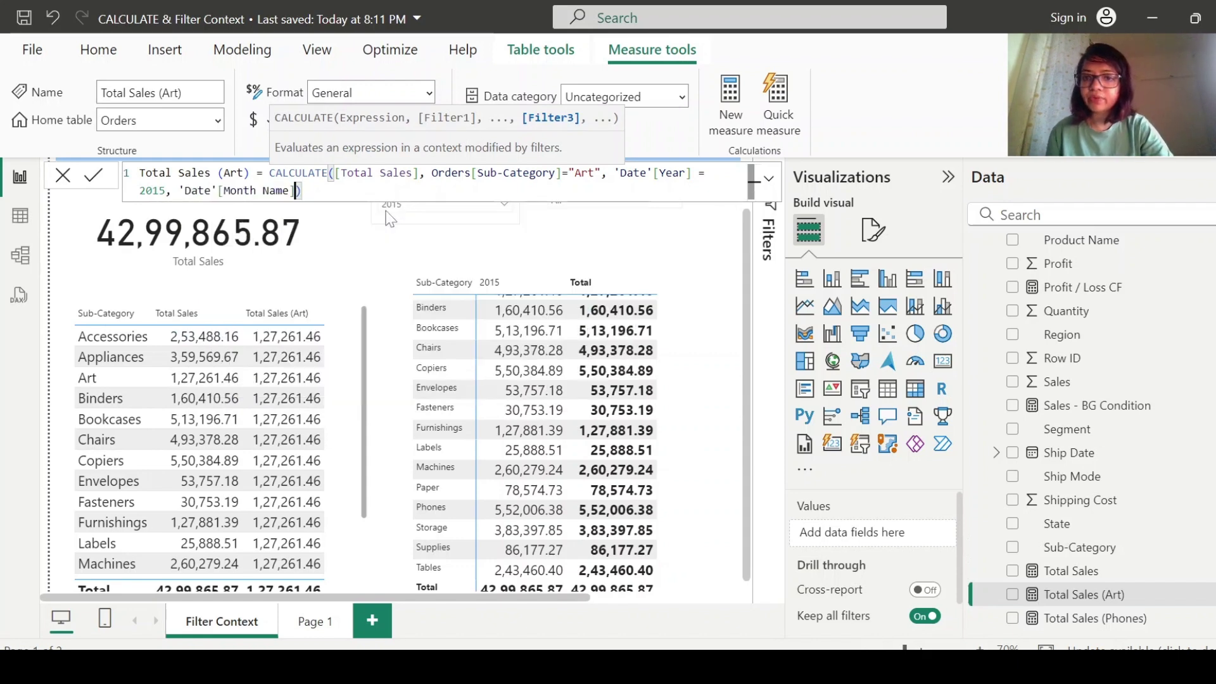
{"action": "type", "text": "= \"Dec"}
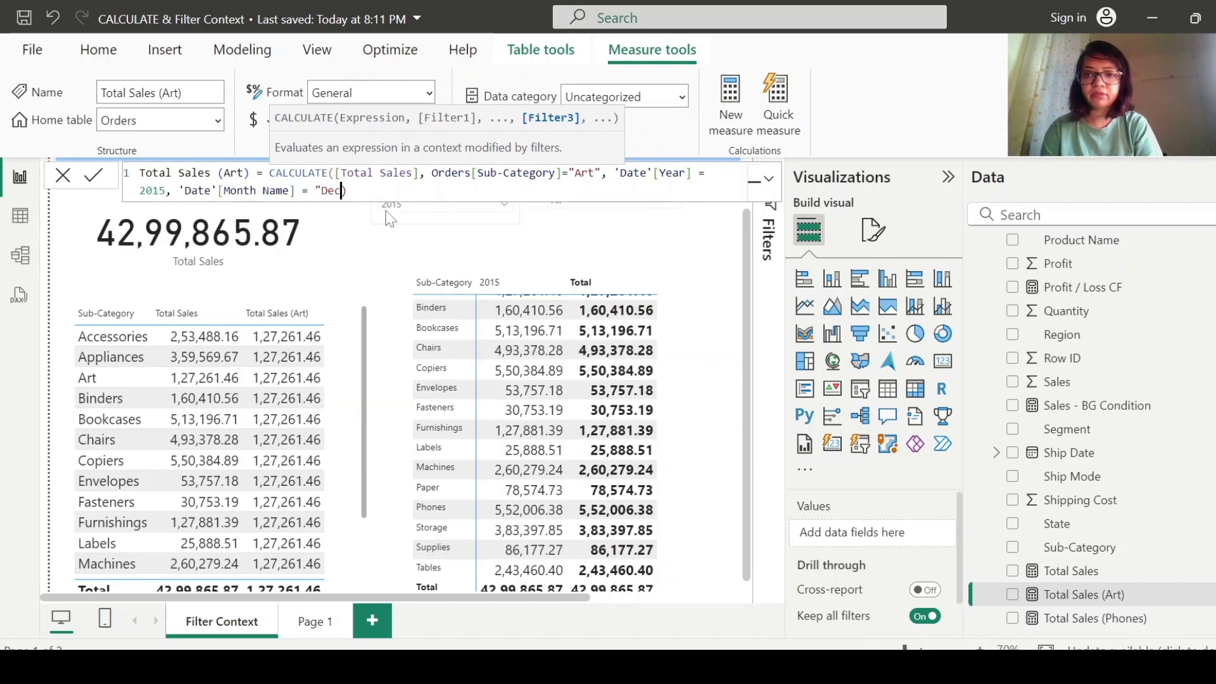
{"action": "type", "text": "\""}
{"action": "key", "text": "Return"}
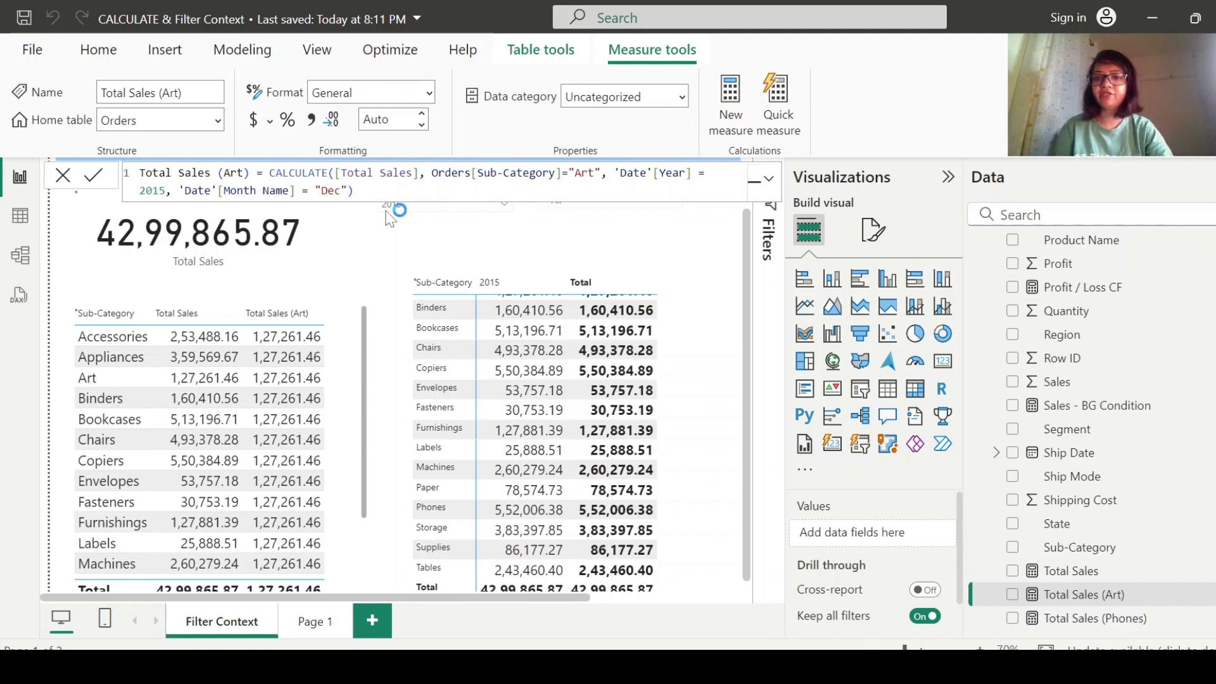
{"action": "left_click", "coordinate": [62, 181]}
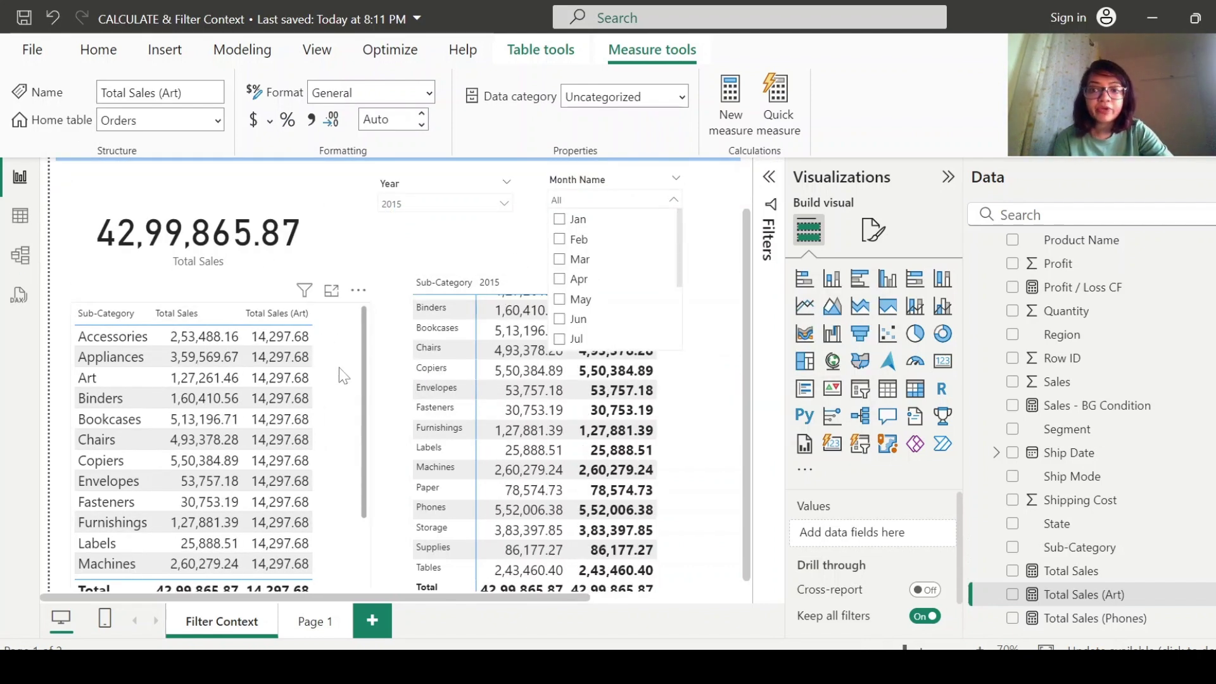
Step: Filter the report to Dec with the Month Name slicer and compare the Total Sales (Art) column with Total Sales
{"action": "scroll", "coordinate": [564, 335], "scroll_direction": "down", "scroll_amount": 3}
{"action": "left_click", "coordinate": [560, 336]}
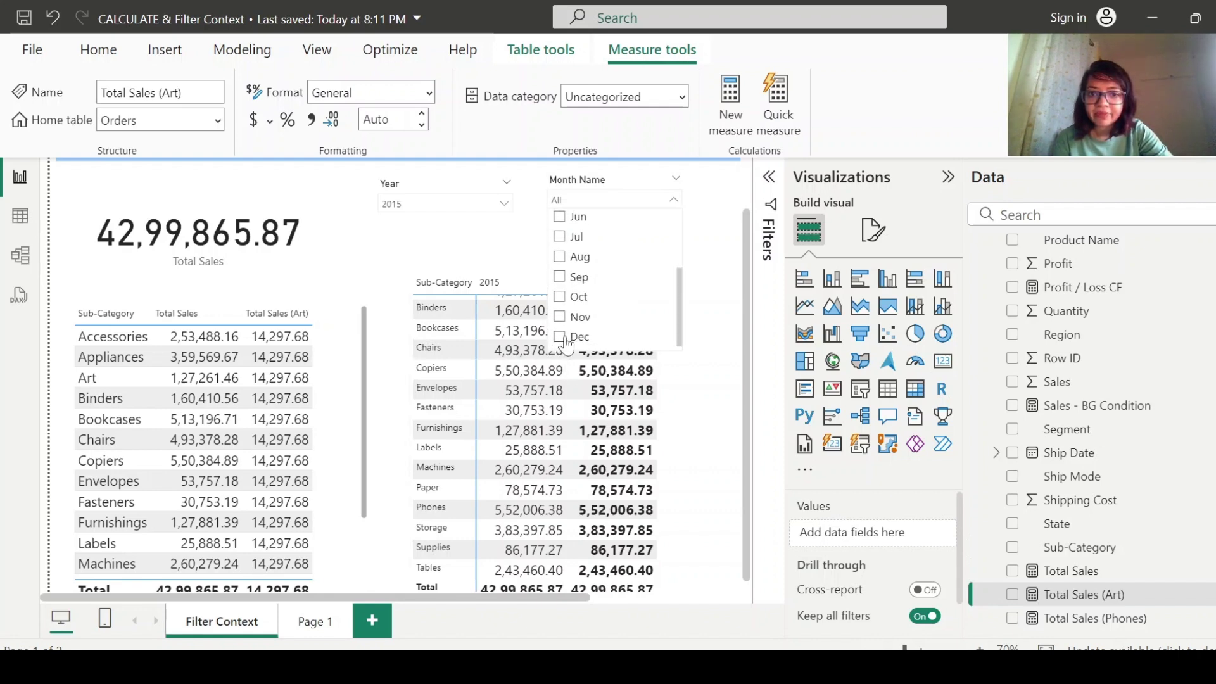
{"action": "left_click", "coordinate": [367, 243]}
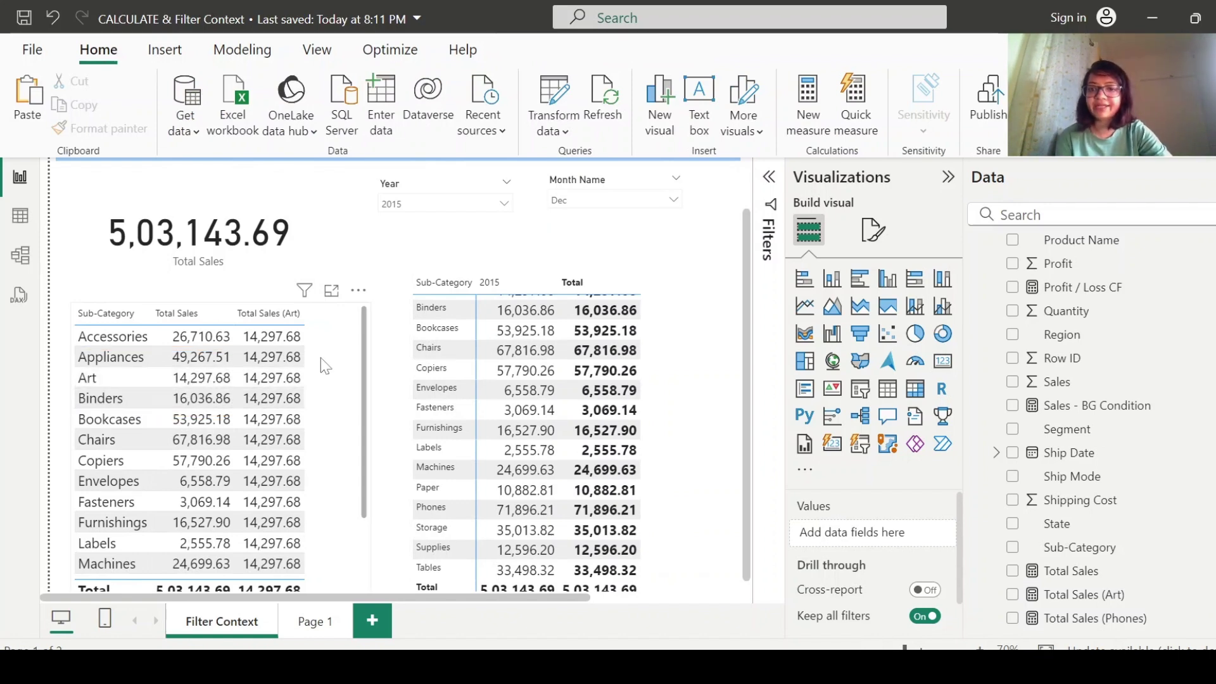
Step: Replace Dec in the Month Name slicer with Nov and Oct one at a time, and clear the month selection
{"action": "left_click", "coordinate": [592, 200]}
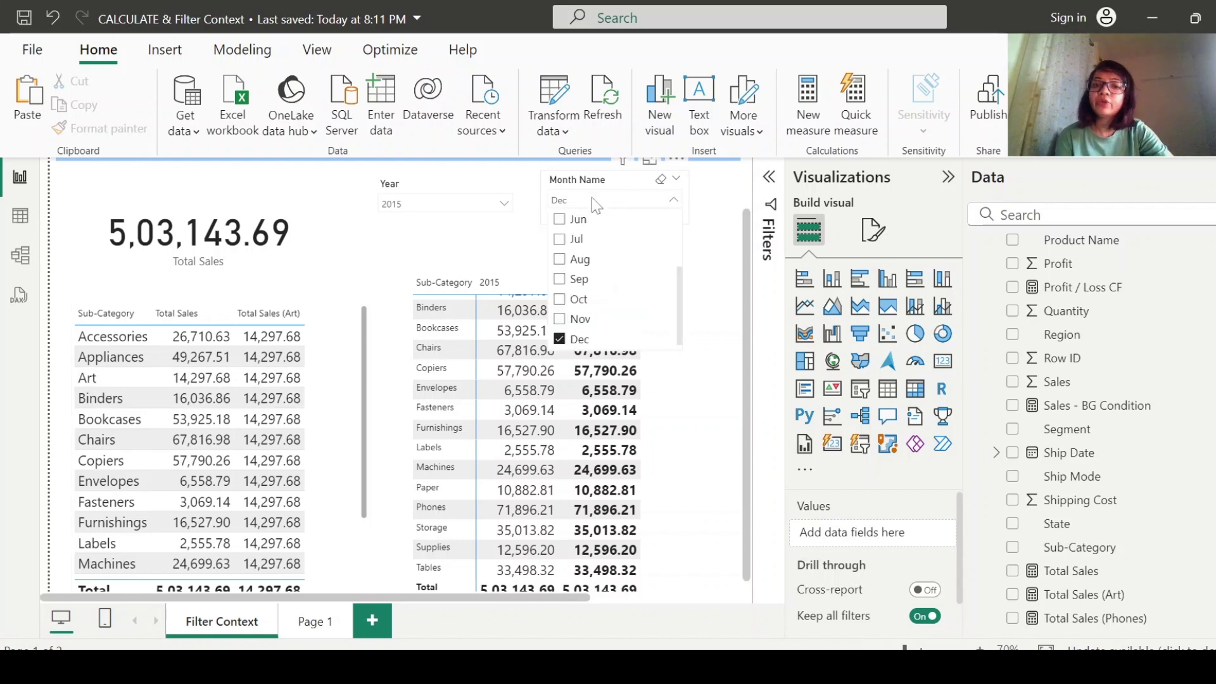
{"action": "left_click", "coordinate": [559, 338]}
{"action": "left_click", "coordinate": [560, 319]}
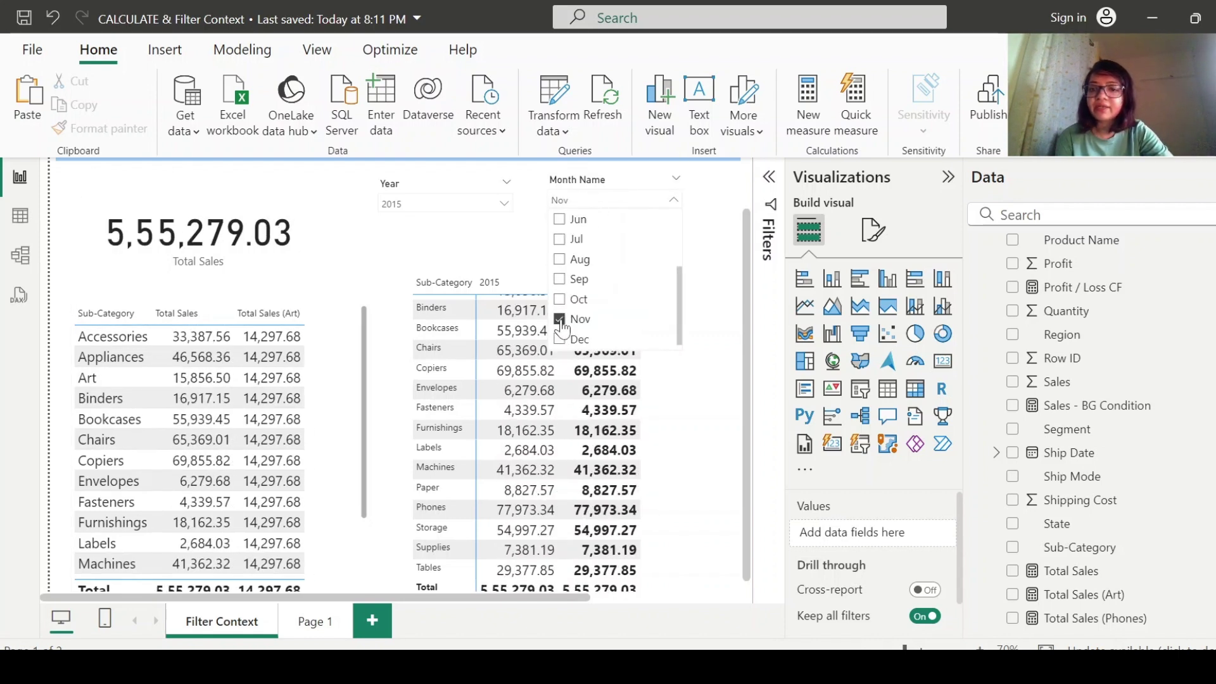
{"action": "left_click", "coordinate": [560, 321]}
{"action": "left_click", "coordinate": [560, 300]}
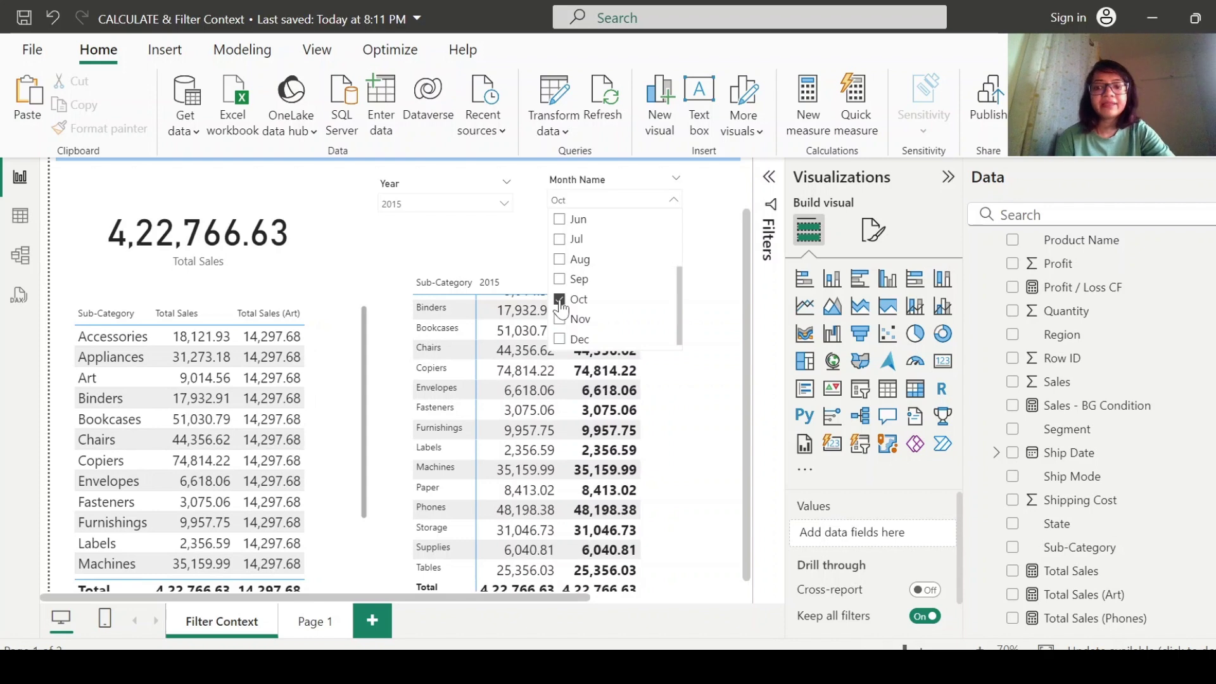
{"action": "left_click", "coordinate": [560, 303]}
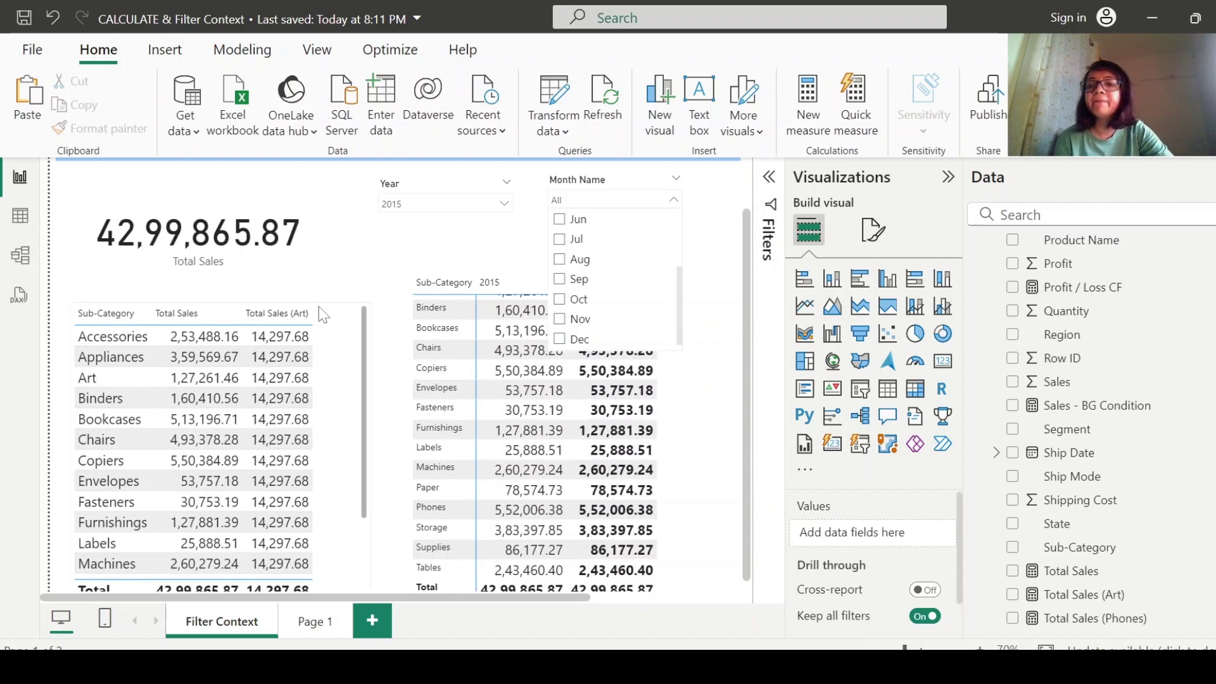
{"action": "left_click", "coordinate": [368, 247]}
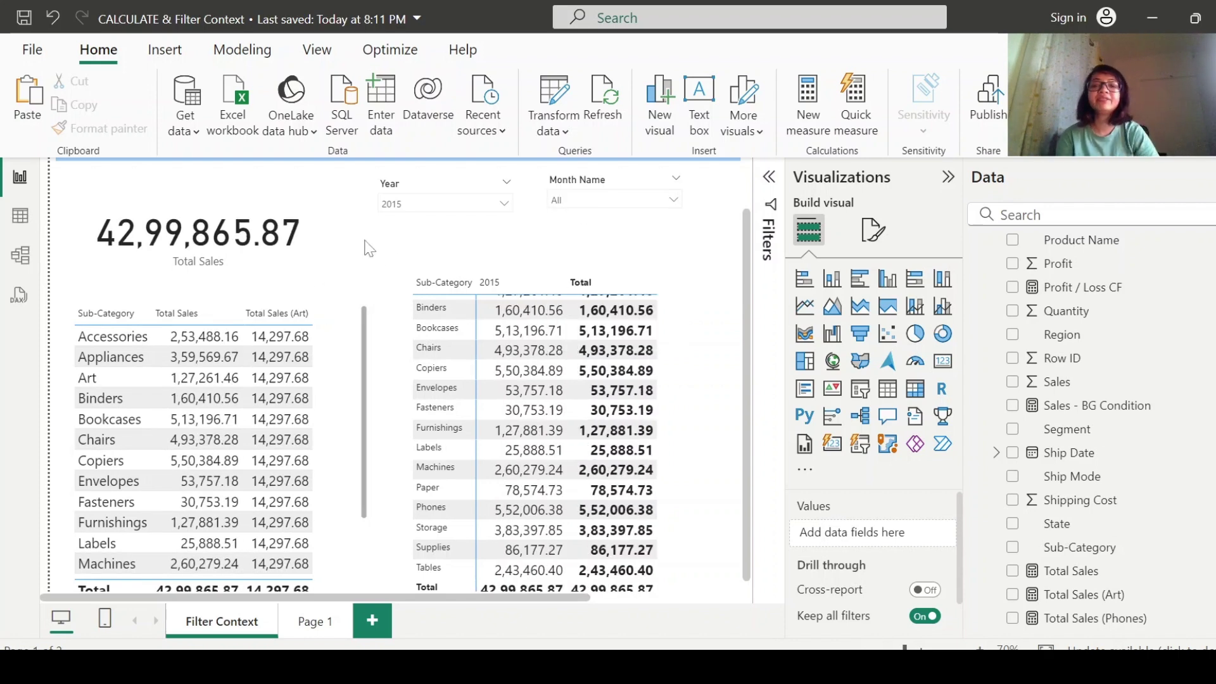
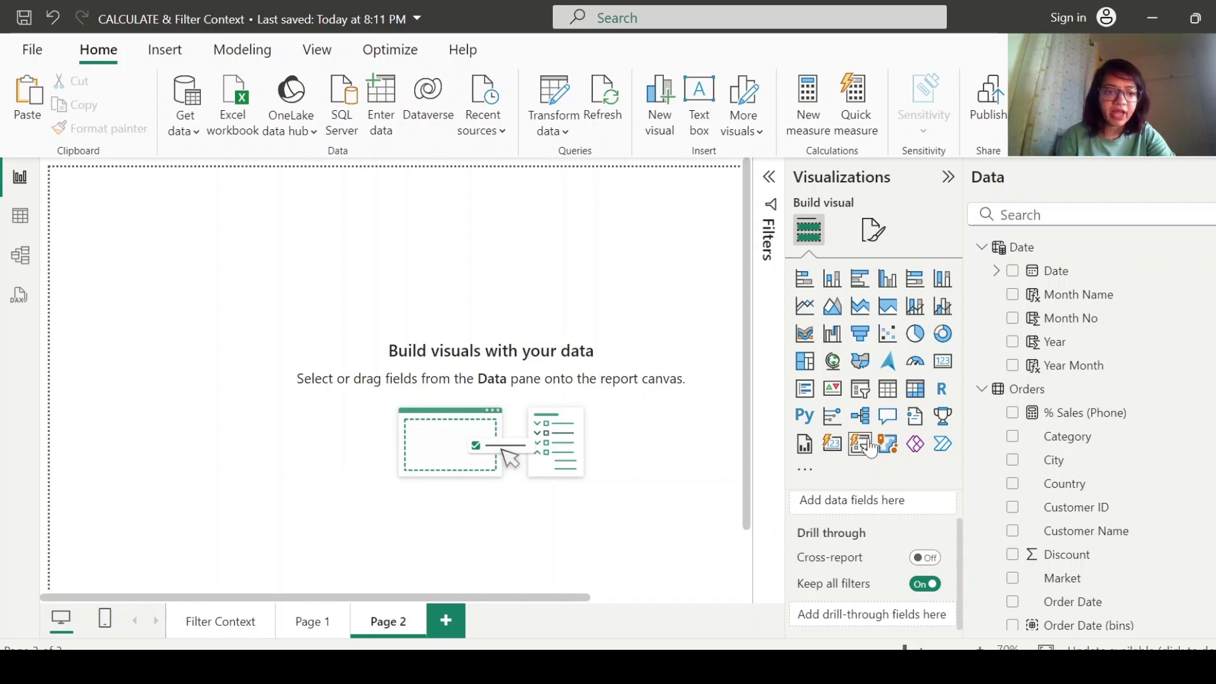
Step: Insert a matrix on Page 2 with Year from the Date table as rows and Total Sales as values
{"action": "left_click", "coordinate": [917, 390]}
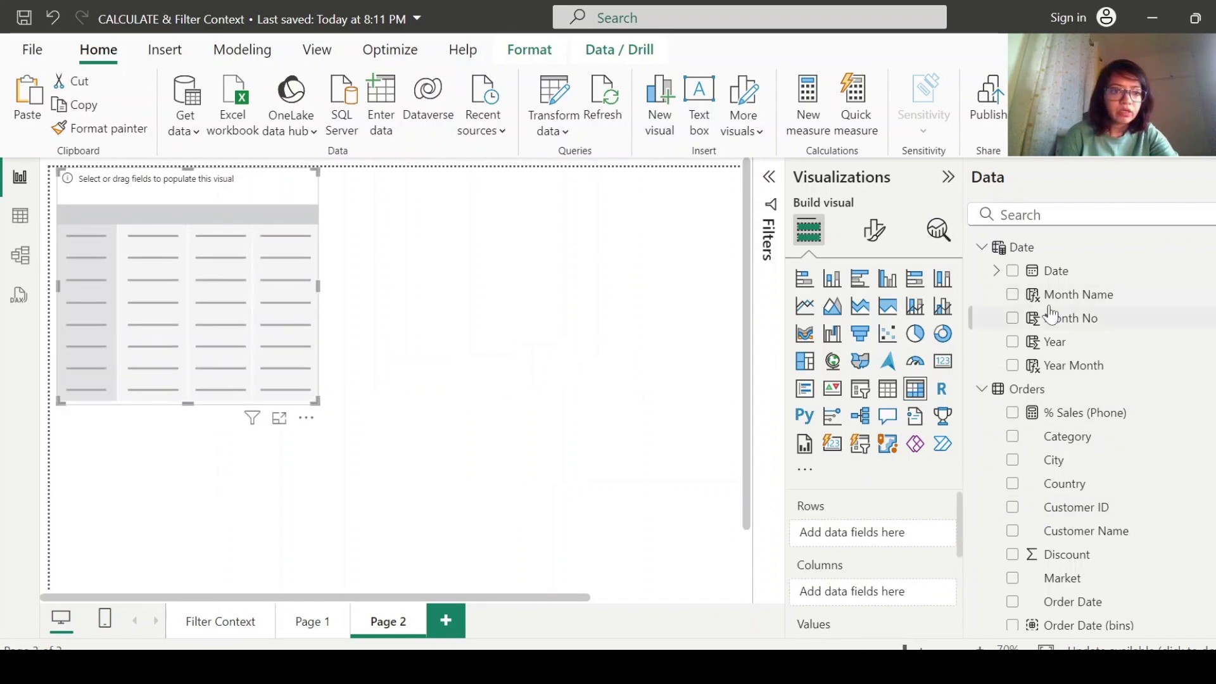
{"action": "left_click_drag", "start_coordinate": [1069, 350], "coordinate": [898, 537]}
{"action": "scroll", "coordinate": [1013, 576], "scroll_direction": "down", "scroll_amount": 7}
{"action": "left_click", "coordinate": [1013, 571]}
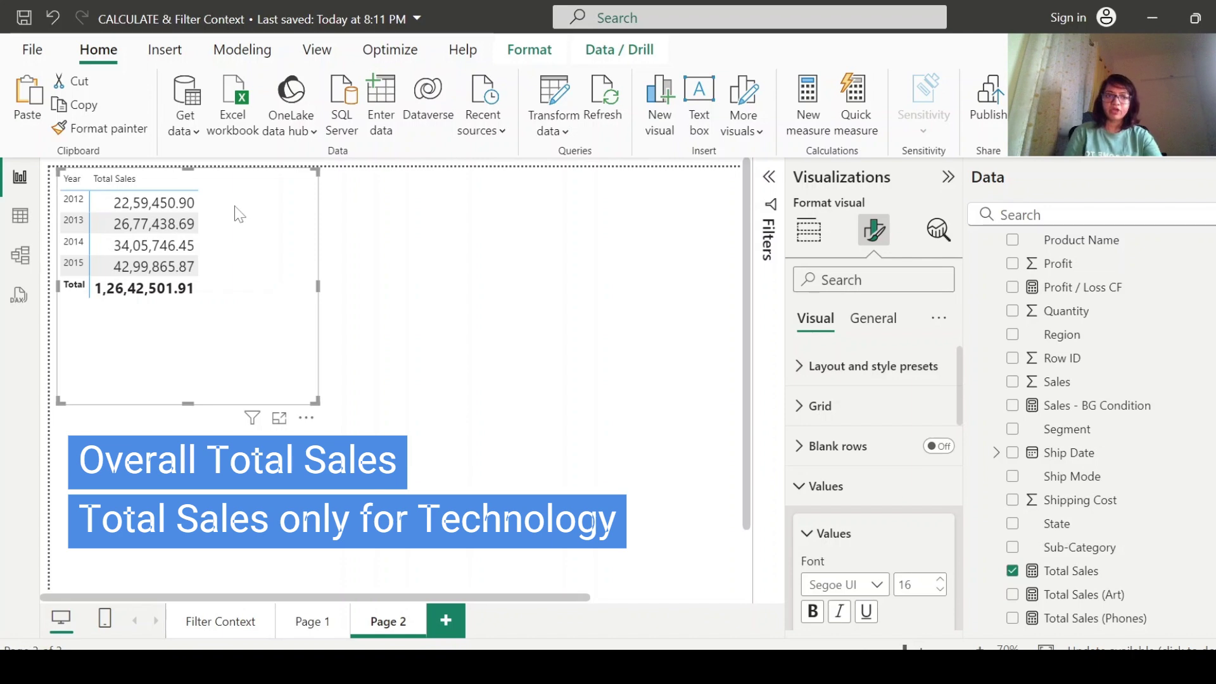
Step: Start a new measure in the Orders table named Total Sales (Technology) that uses the CALCULATE function
{"action": "scroll", "coordinate": [1081, 363], "scroll_direction": "up", "scroll_amount": 5}
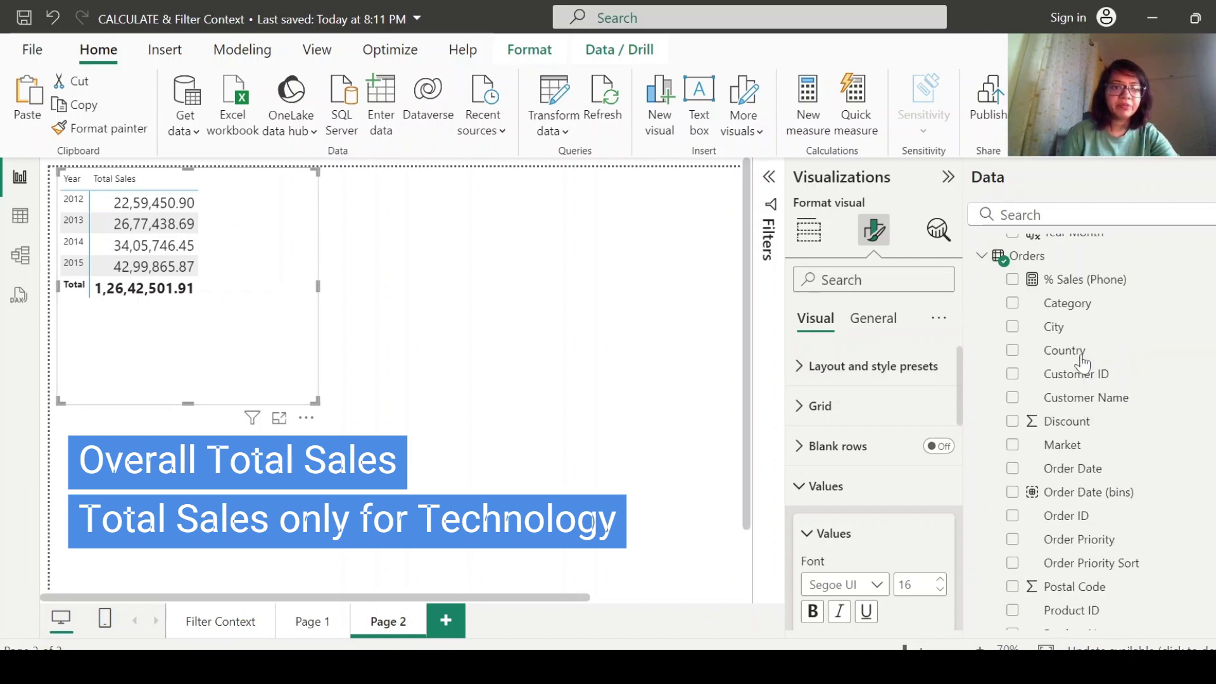
{"action": "right_click", "coordinate": [1045, 257]}
{"action": "left_click", "coordinate": [972, 313]}
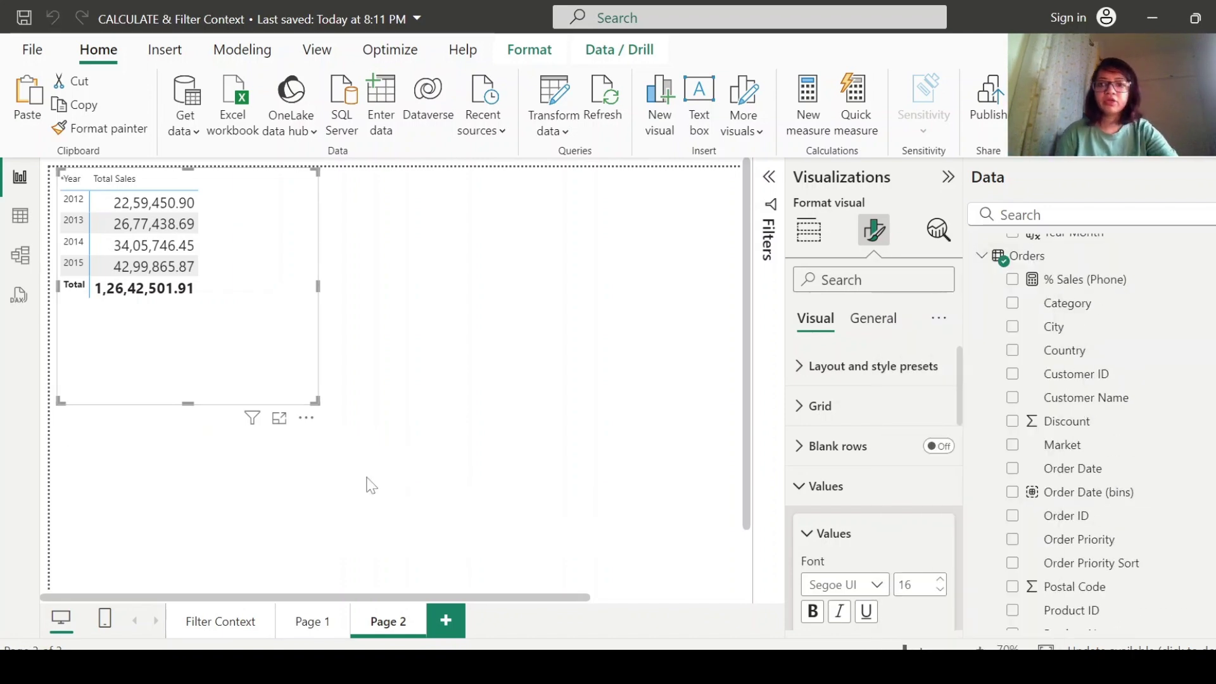
{"action": "key", "text": "ctrl+a"}
{"action": "type", "text": "Total "}
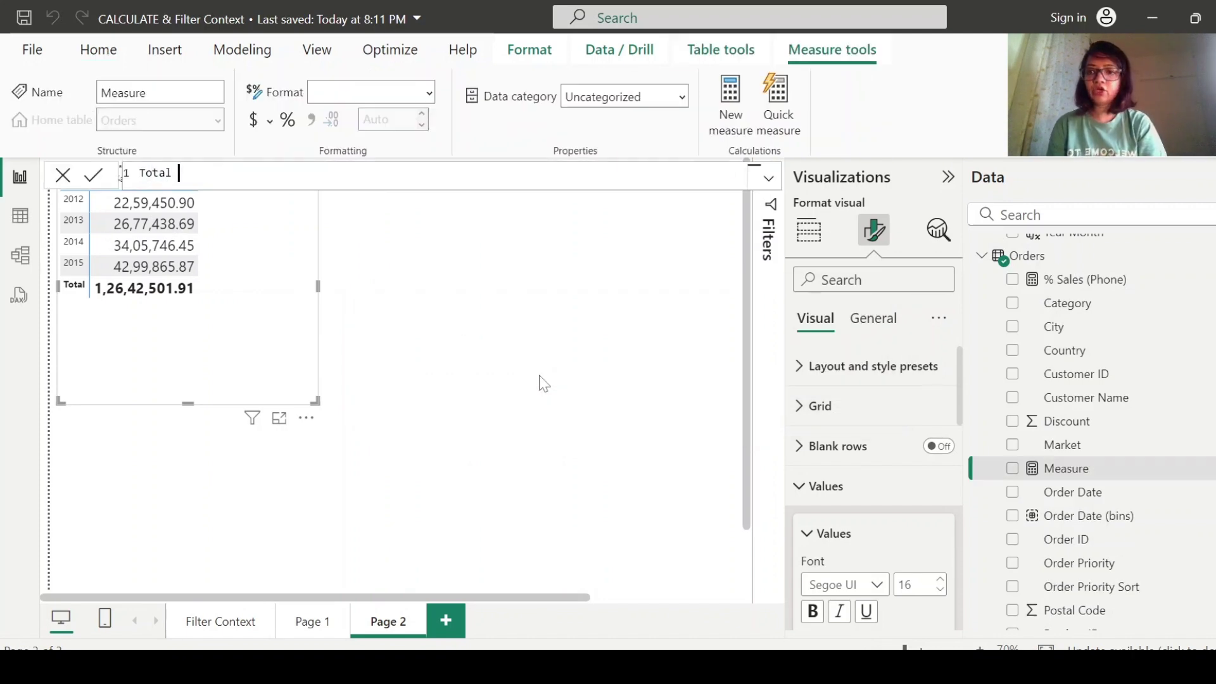
{"action": "type", "text": "Sales "}
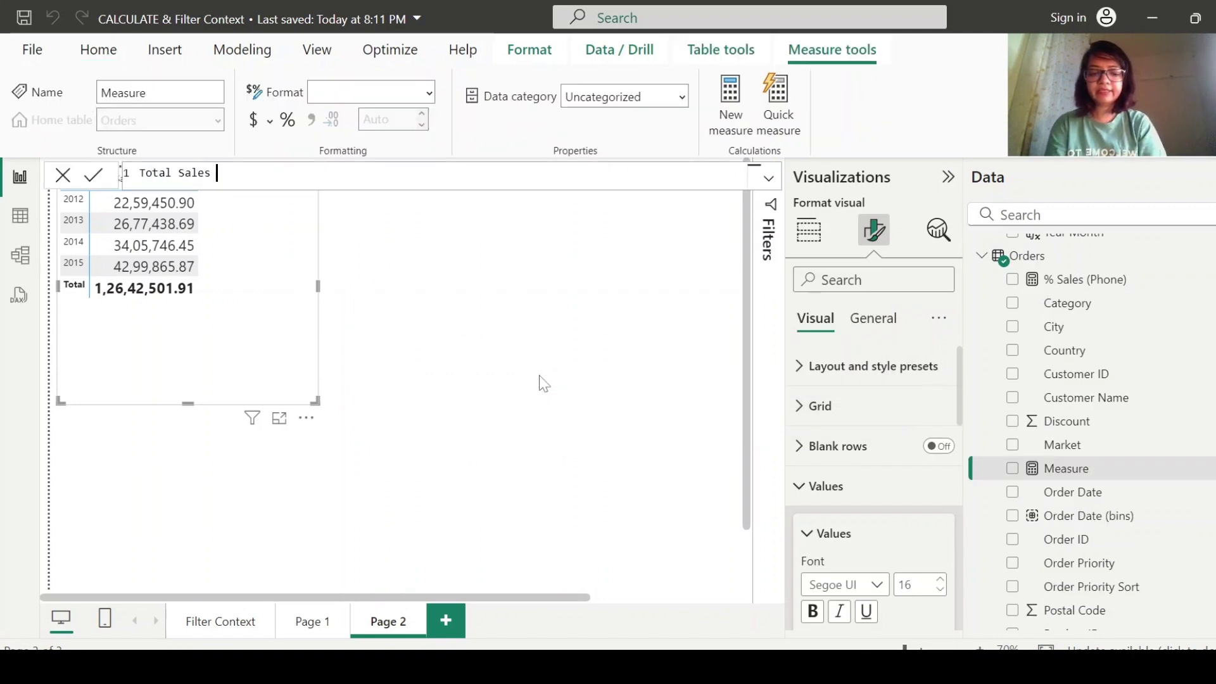
{"action": "type", "text": "(Technolog"}
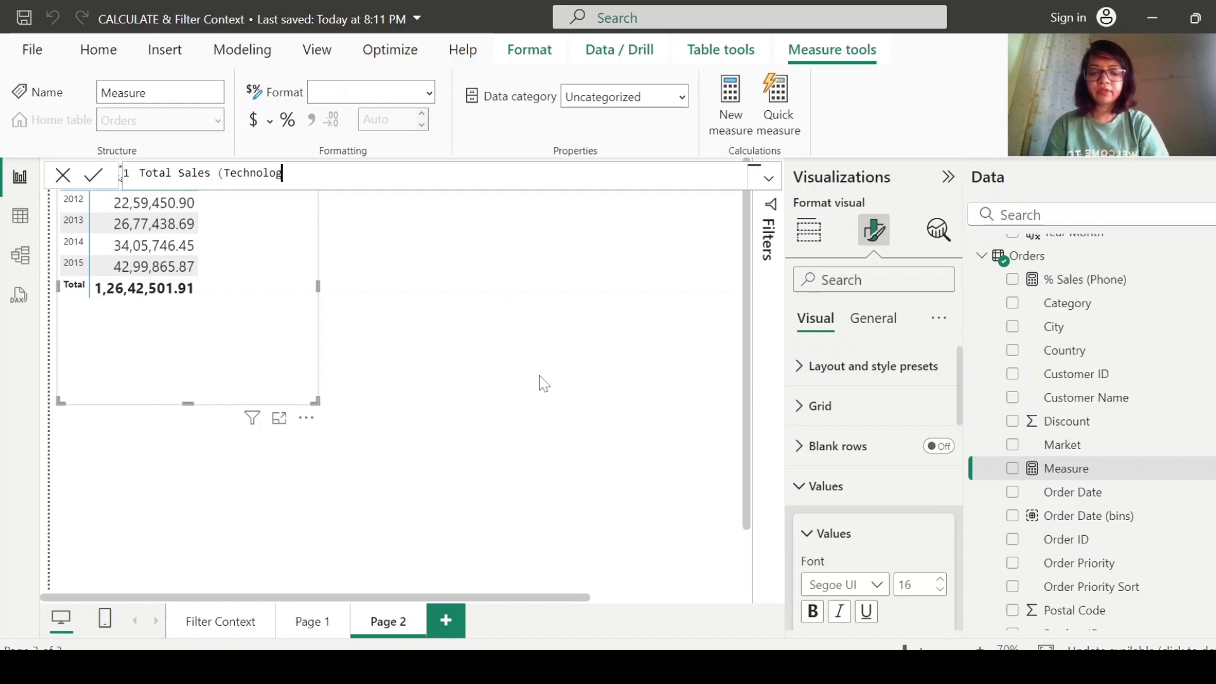
{"action": "type", "text": "y) = CALCULATE("}
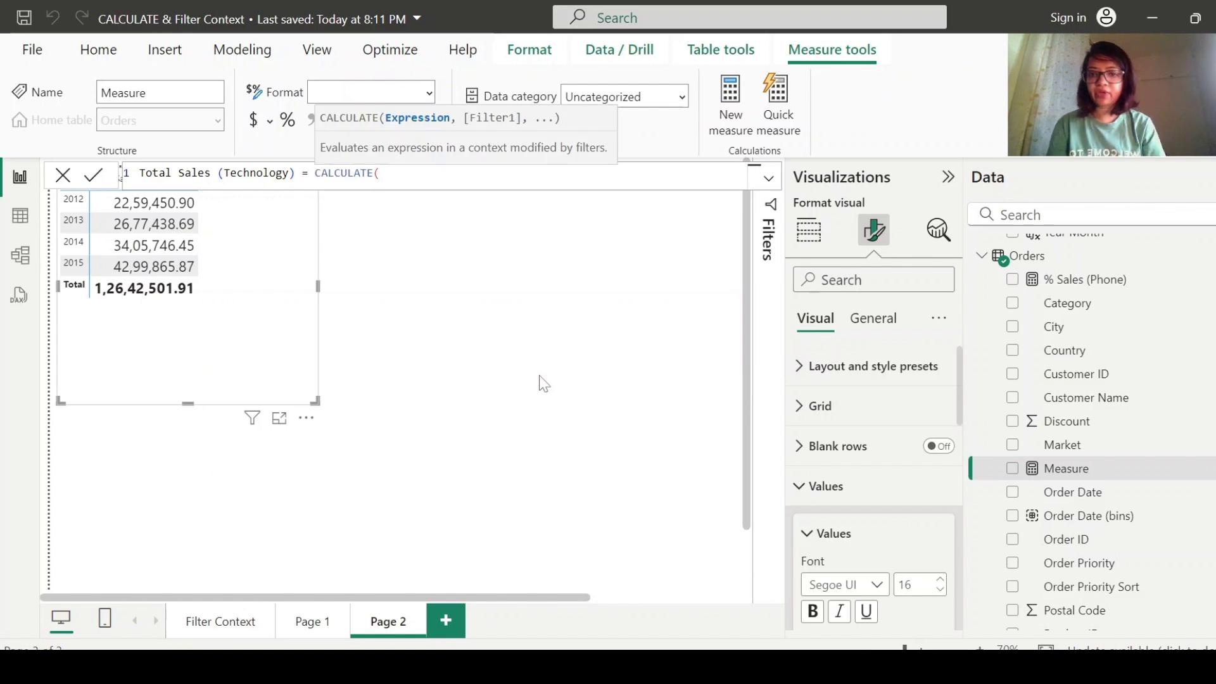
Step: Complete the CALCULATE formula with [Total Sales] and the filter Orders[Category] = "Technology", and commit the measure
{"action": "type", "text": "tota"}
{"action": "key", "text": "Tab"}
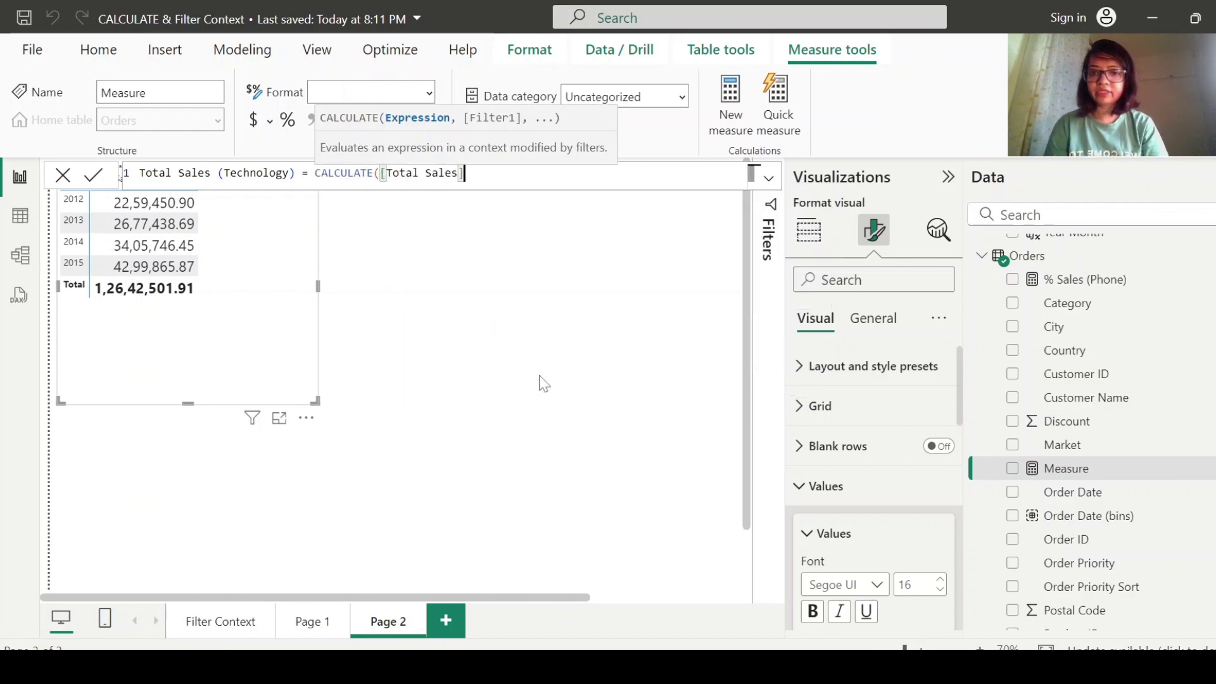
{"action": "type", "text": ", "}
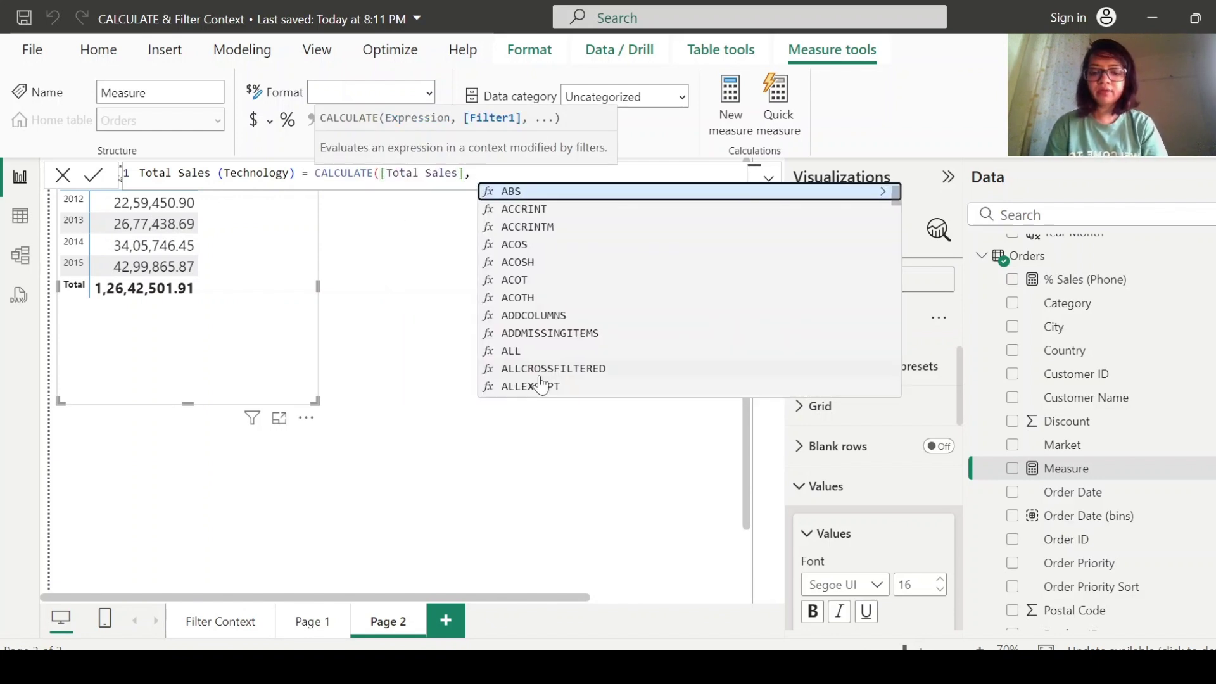
{"action": "type", "text": "categ"}
{"action": "key", "text": "Tab"}
{"action": "type", "text": "= \"Techn"}
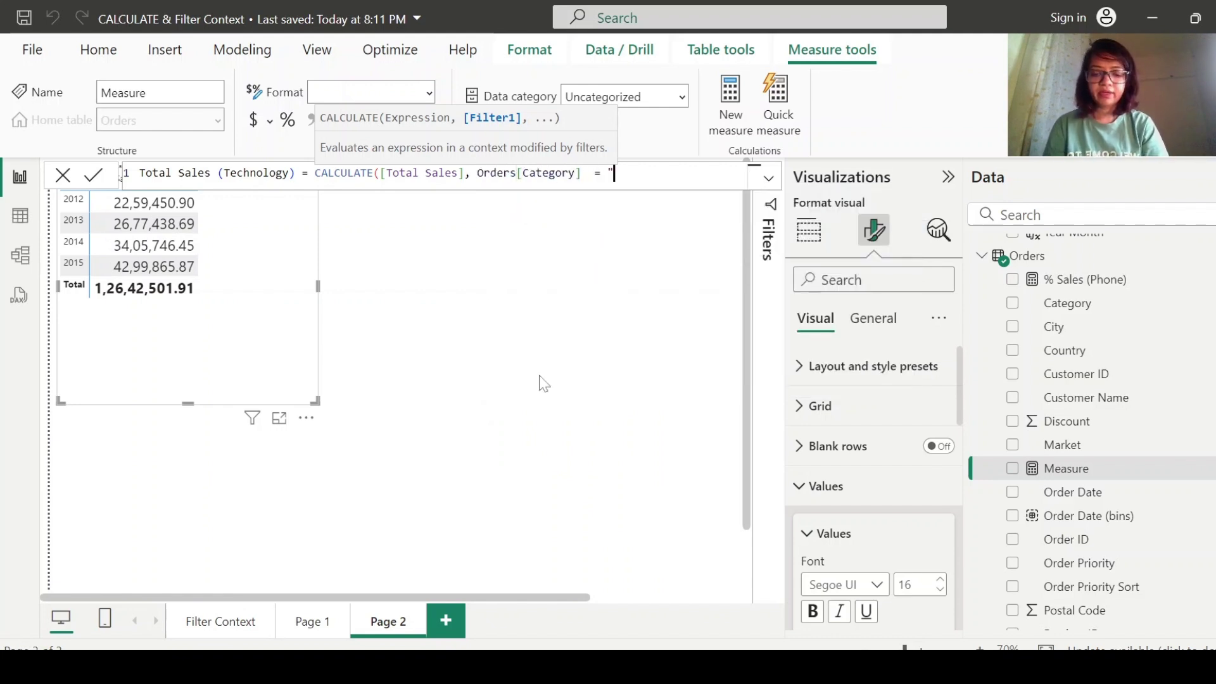
{"action": "type", "text": "ology\")"}
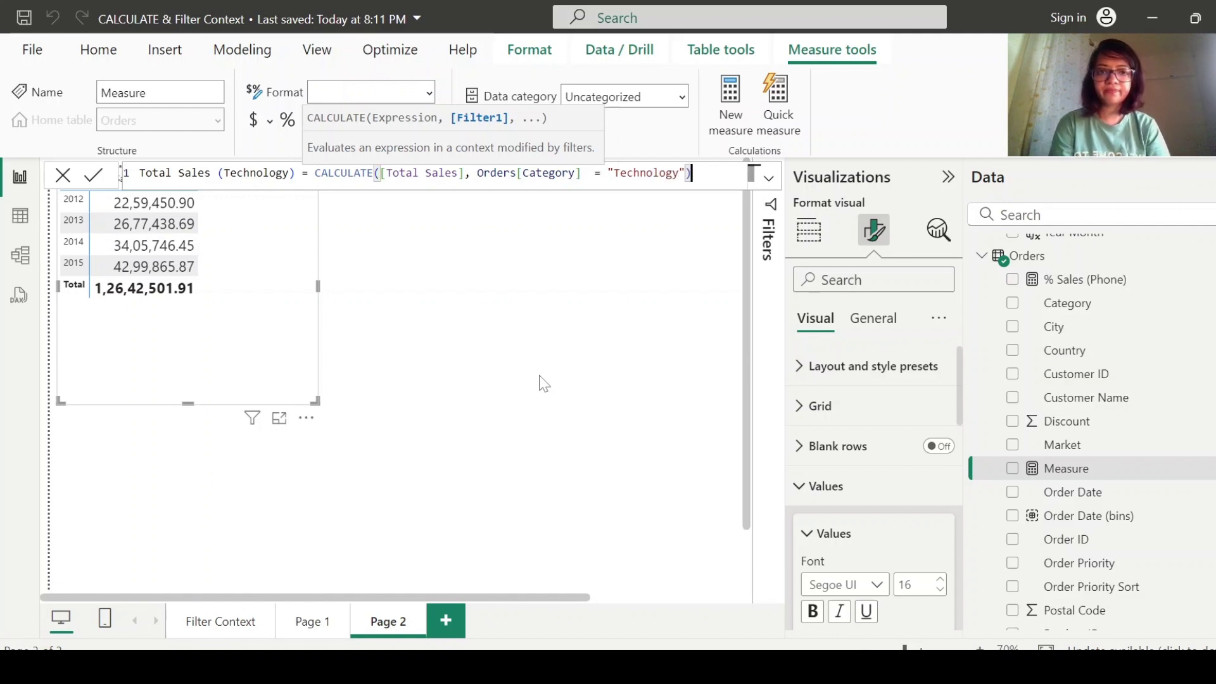
{"action": "key", "text": "Return"}
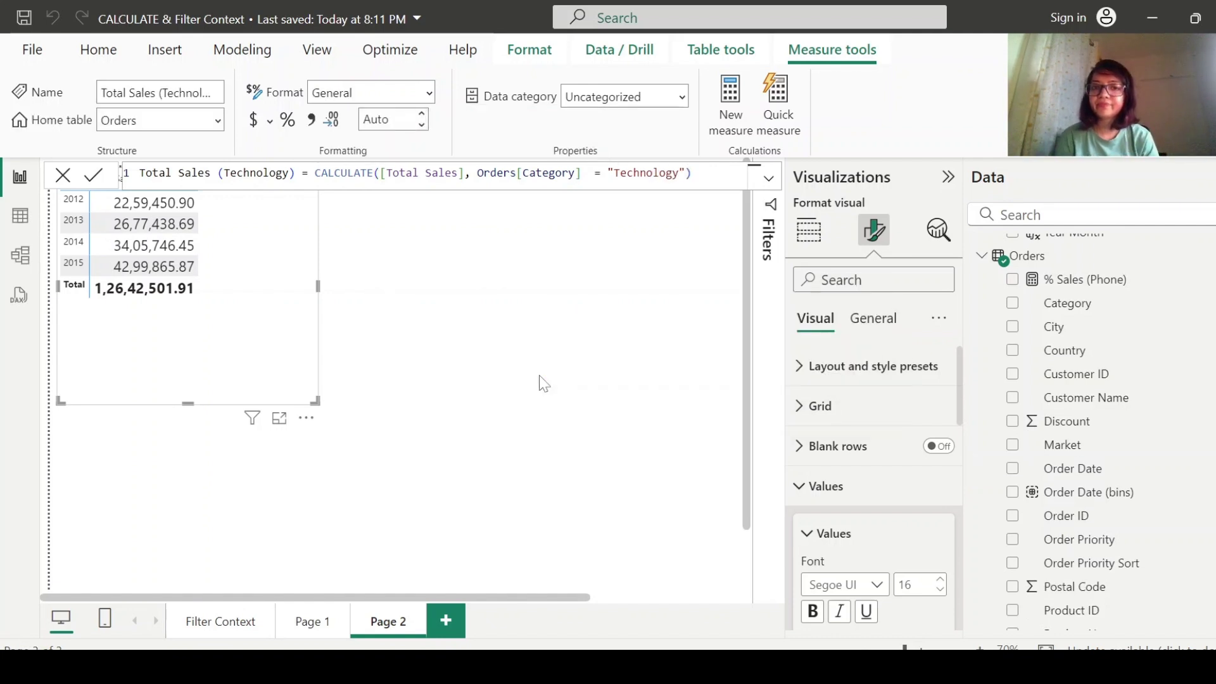
Step: Add the Total Sales (Technology) measure to the Year matrix and enlarge the visual to fit the extra column
{"action": "scroll", "coordinate": [1170, 440], "scroll_direction": "down", "scroll_amount": 6}
{"action": "left_click", "coordinate": [1012, 618]}
{"action": "left_click_drag", "start_coordinate": [316, 401], "coordinate": [464, 415]}
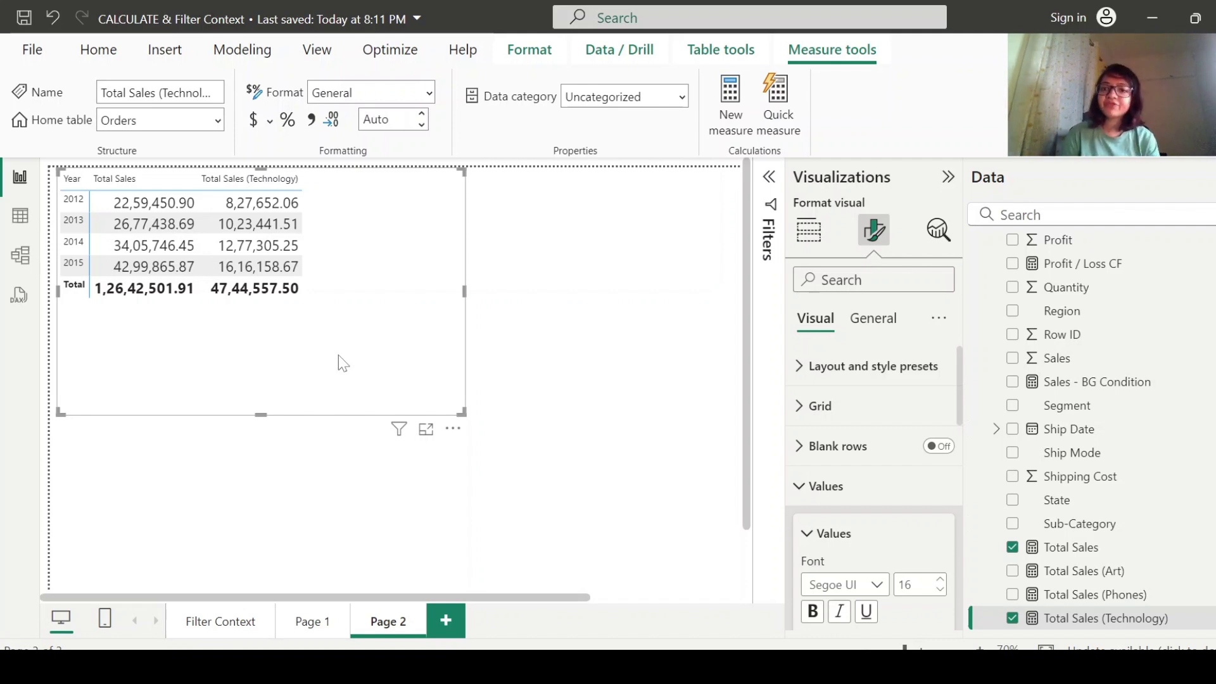
Step: Add Category as a filter on the matrix visual, try it with only Technology, and clear the filter selection
{"action": "left_click", "coordinate": [768, 177]}
{"action": "scroll", "coordinate": [1076, 412], "scroll_direction": "up", "scroll_amount": 5}
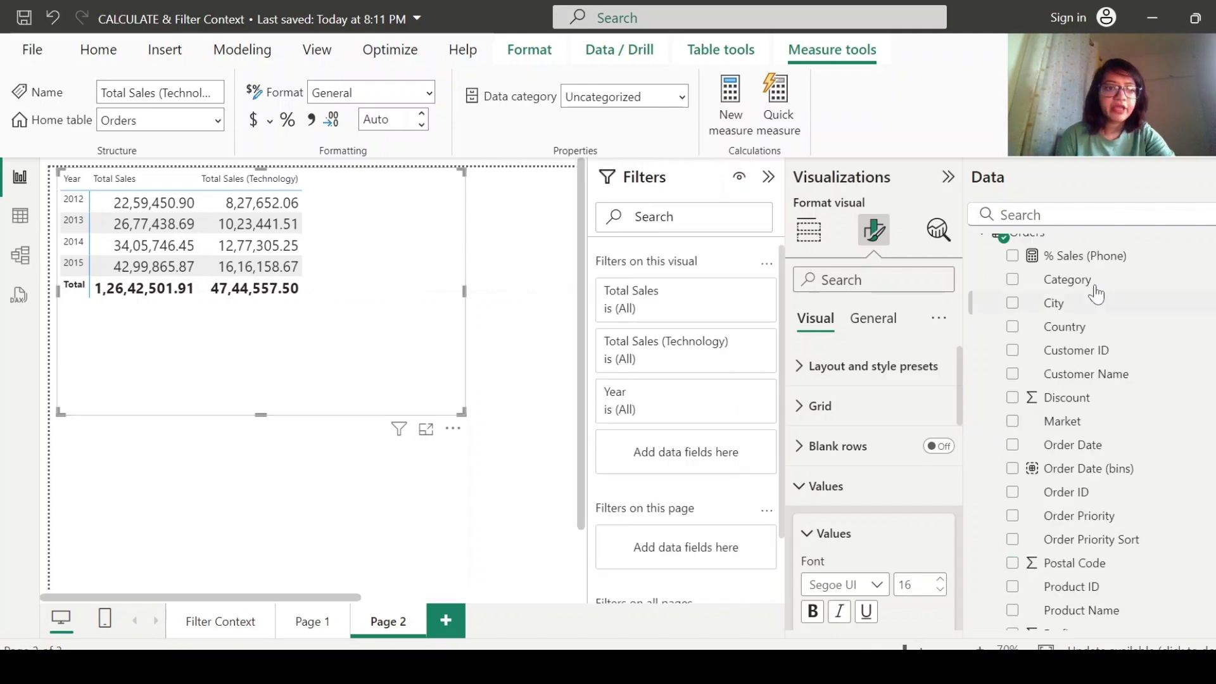
{"action": "left_click_drag", "start_coordinate": [1067, 279], "coordinate": [765, 465]}
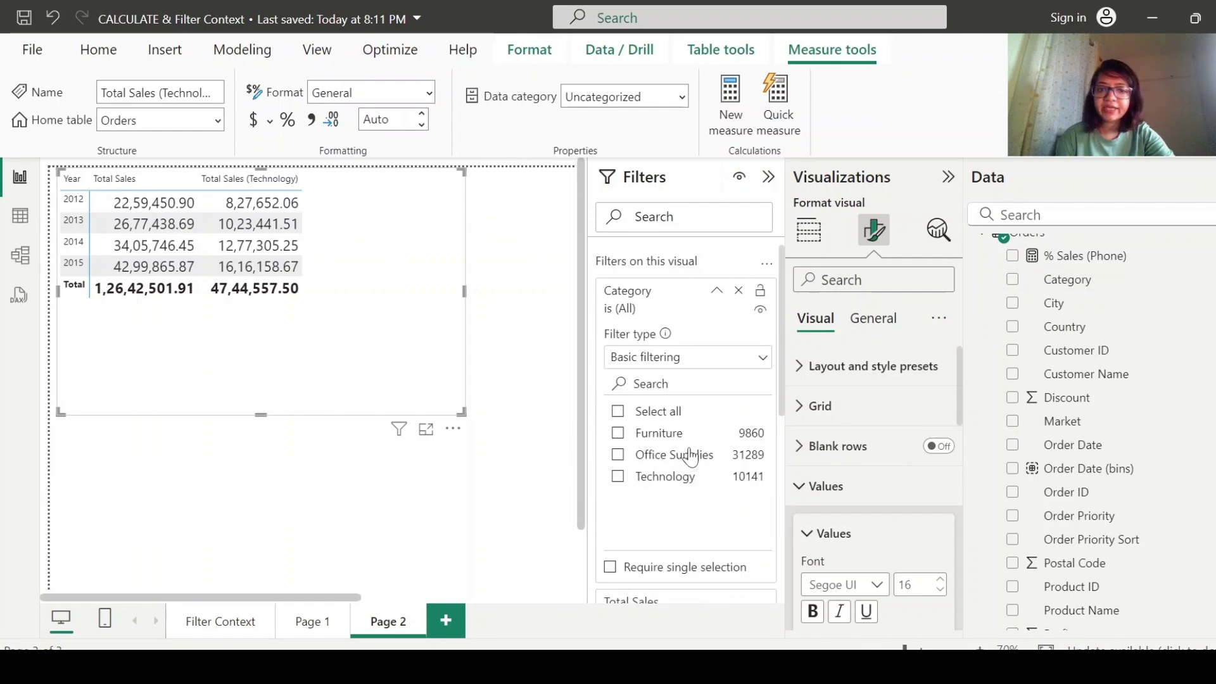
{"action": "left_click", "coordinate": [617, 476]}
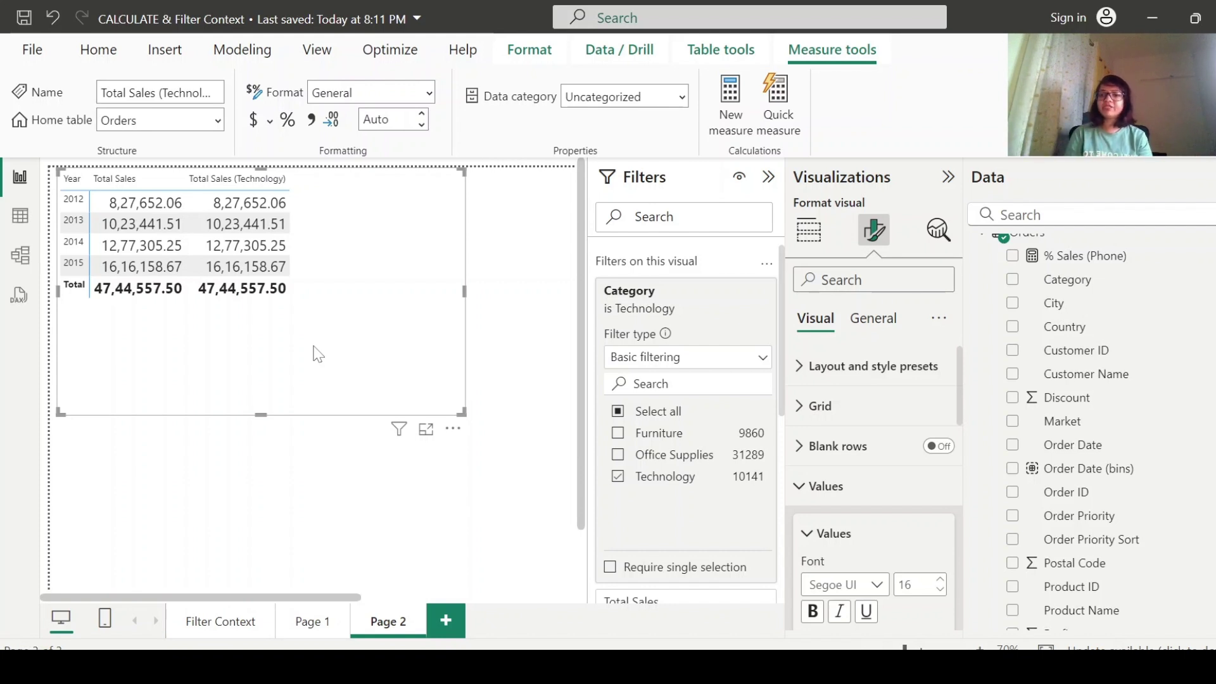
{"action": "left_click", "coordinate": [694, 290]}
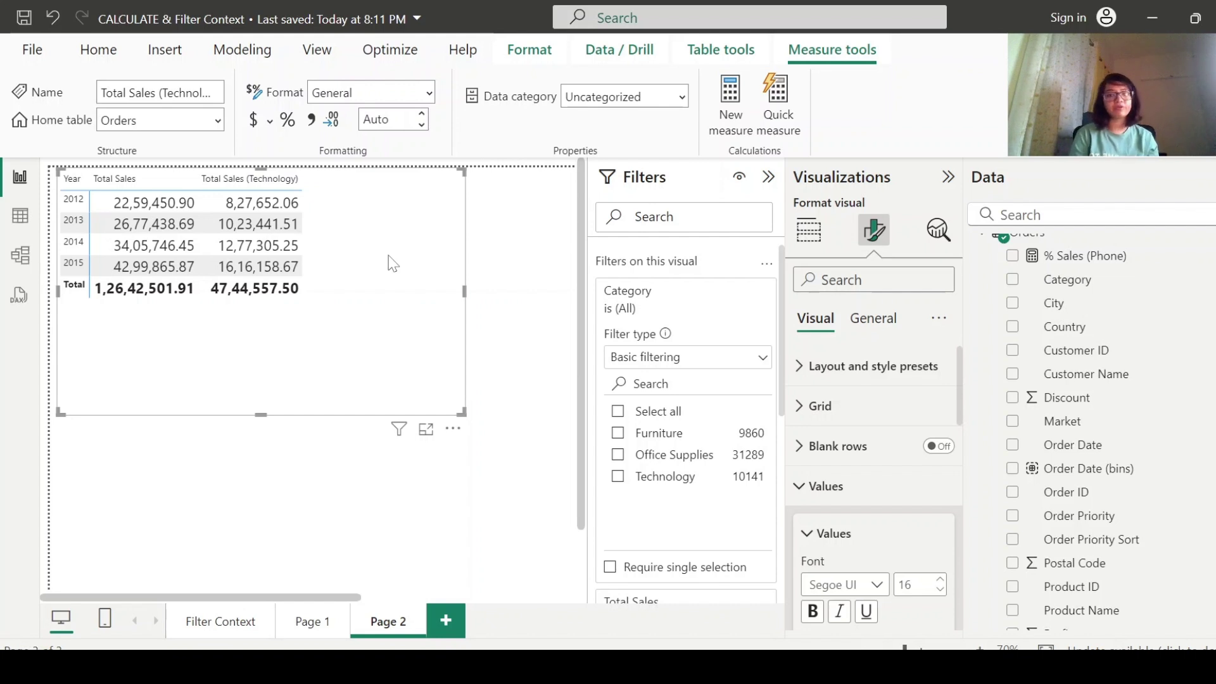
Step: Start a new measure in the Orders table named % Total Sales (Technology) that uses the DIVIDE function
{"action": "scroll", "coordinate": [1044, 393], "scroll_direction": "up", "scroll_amount": 3}
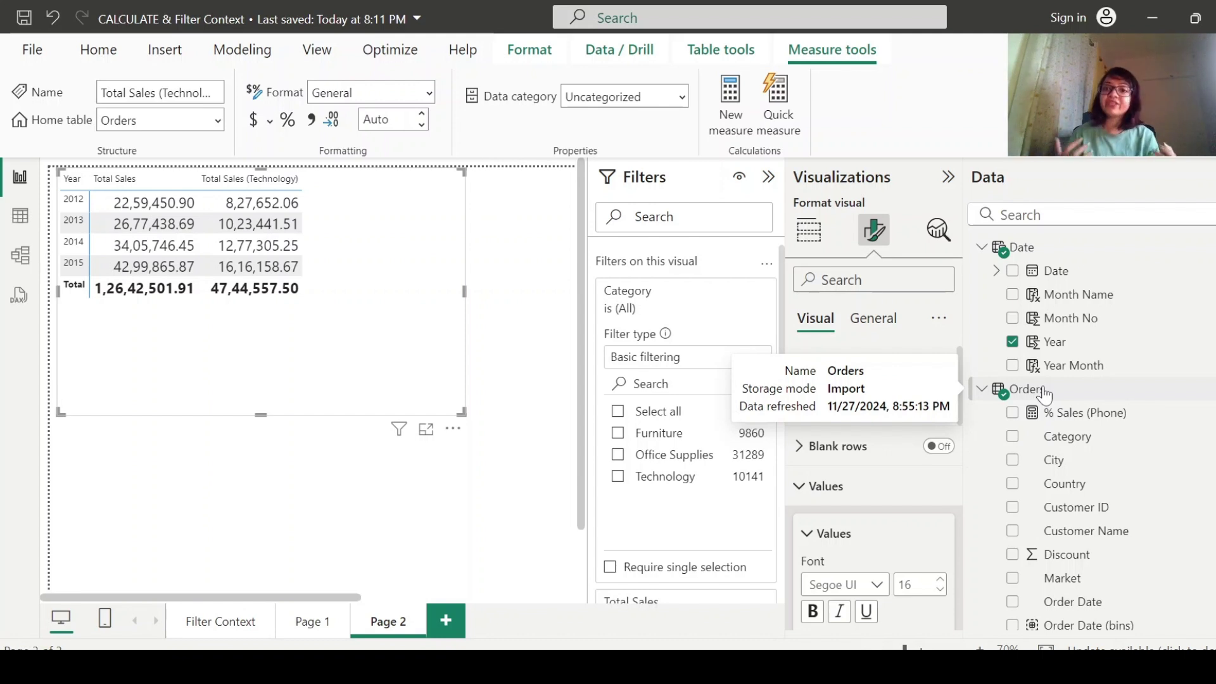
{"action": "right_click", "coordinate": [1043, 393]}
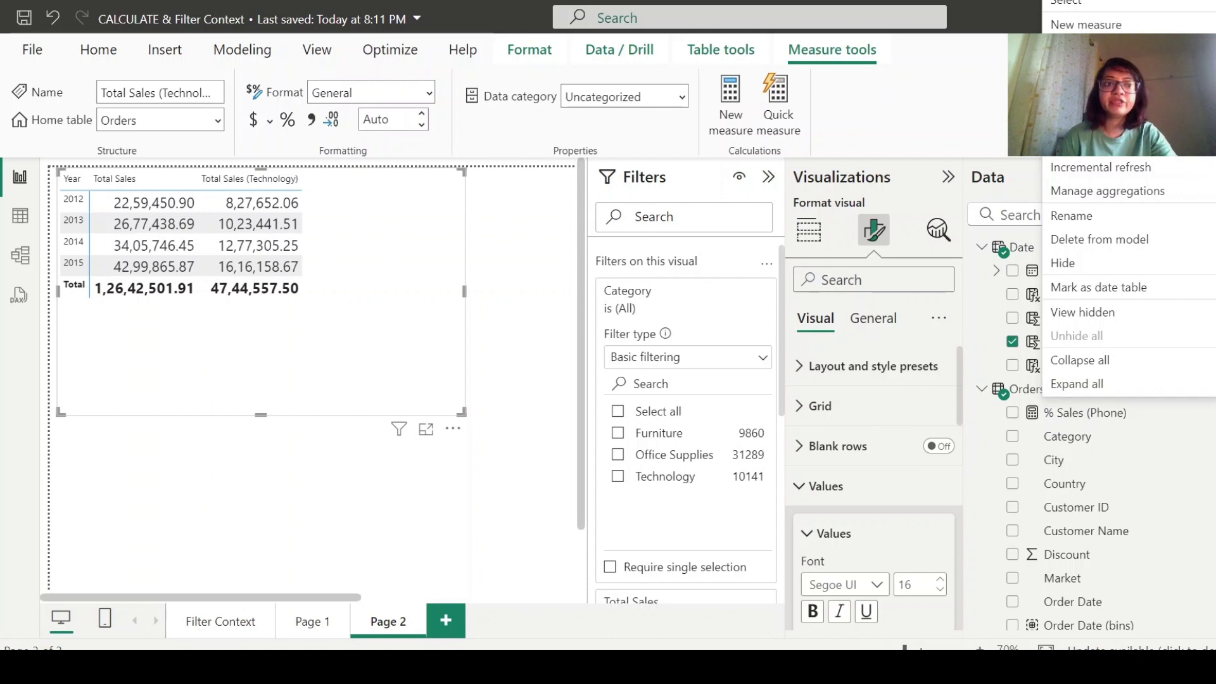
{"action": "key", "text": "Escape"}
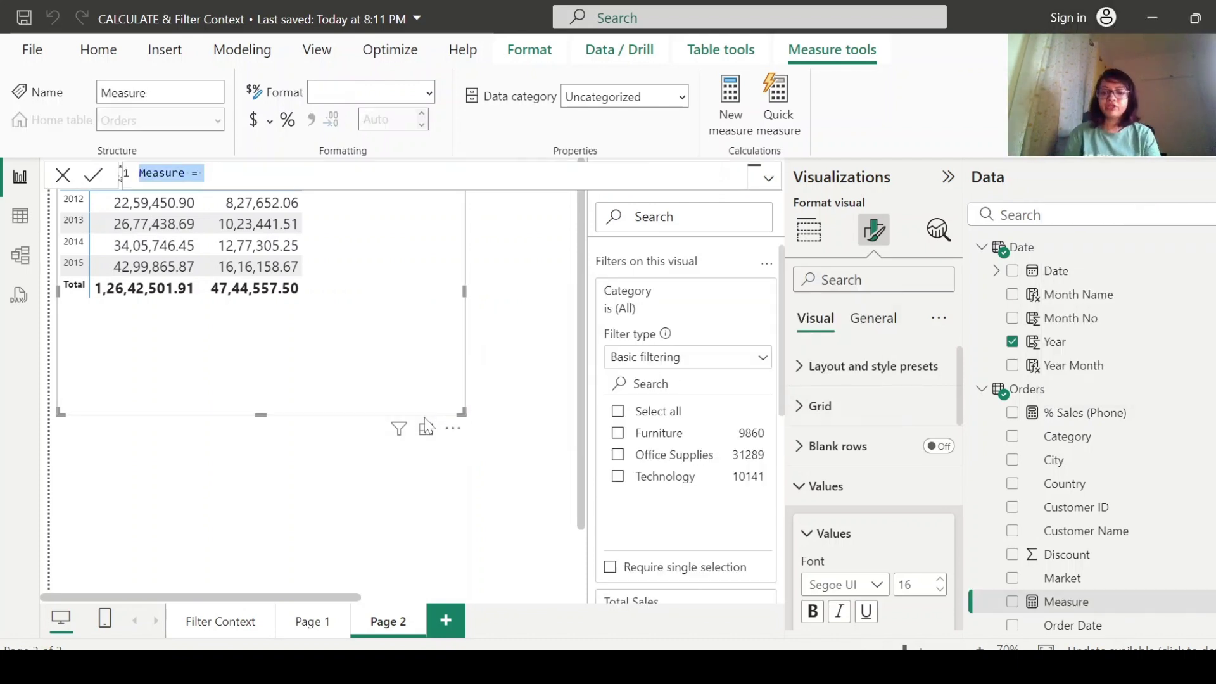
{"action": "type", "text": "% Total Sales (Technology) ="}
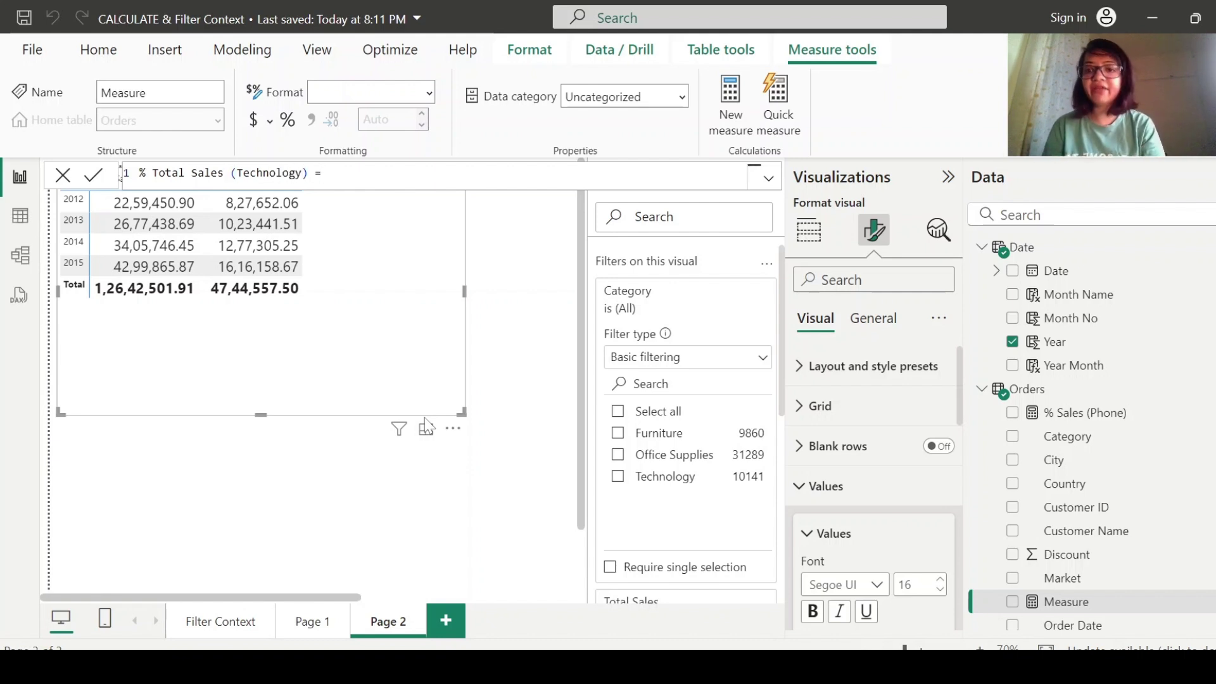
{"action": "type", "text": " divi"}
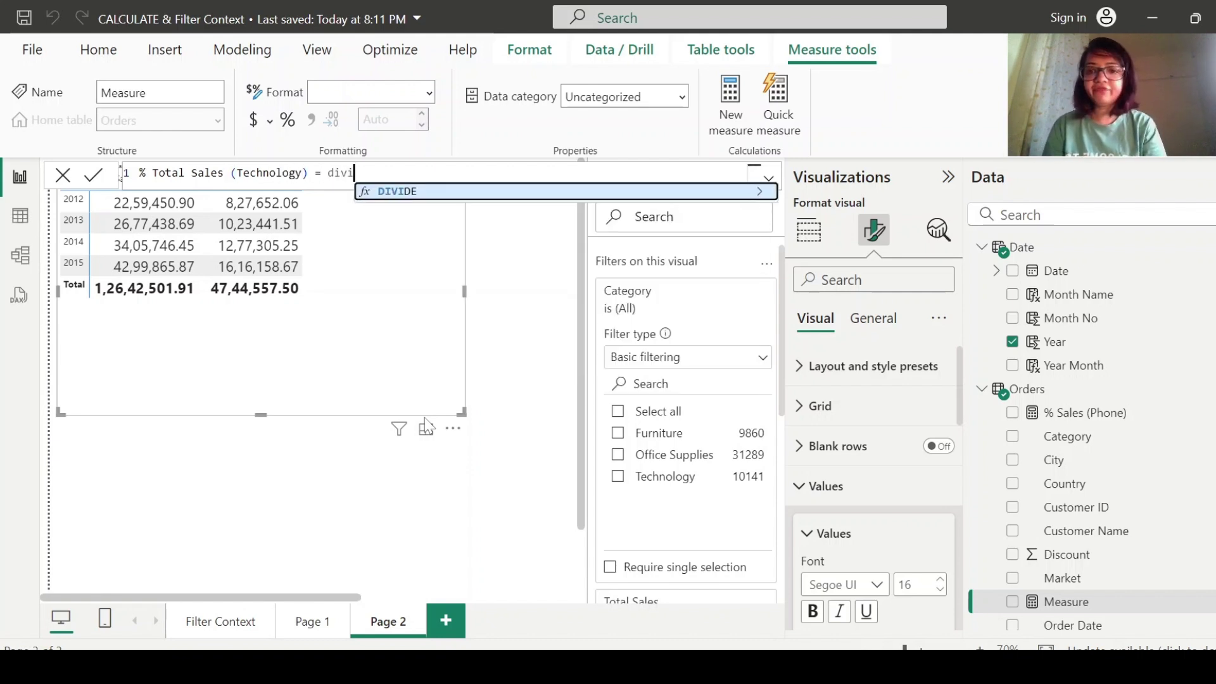
{"action": "key", "text": "Tab"}
Step: Complete the DIVIDE formula with [Total Sales (Technology)] as numerator and [Total Sales] as denominator, and commit the measure
{"action": "type", "text": "tot"}
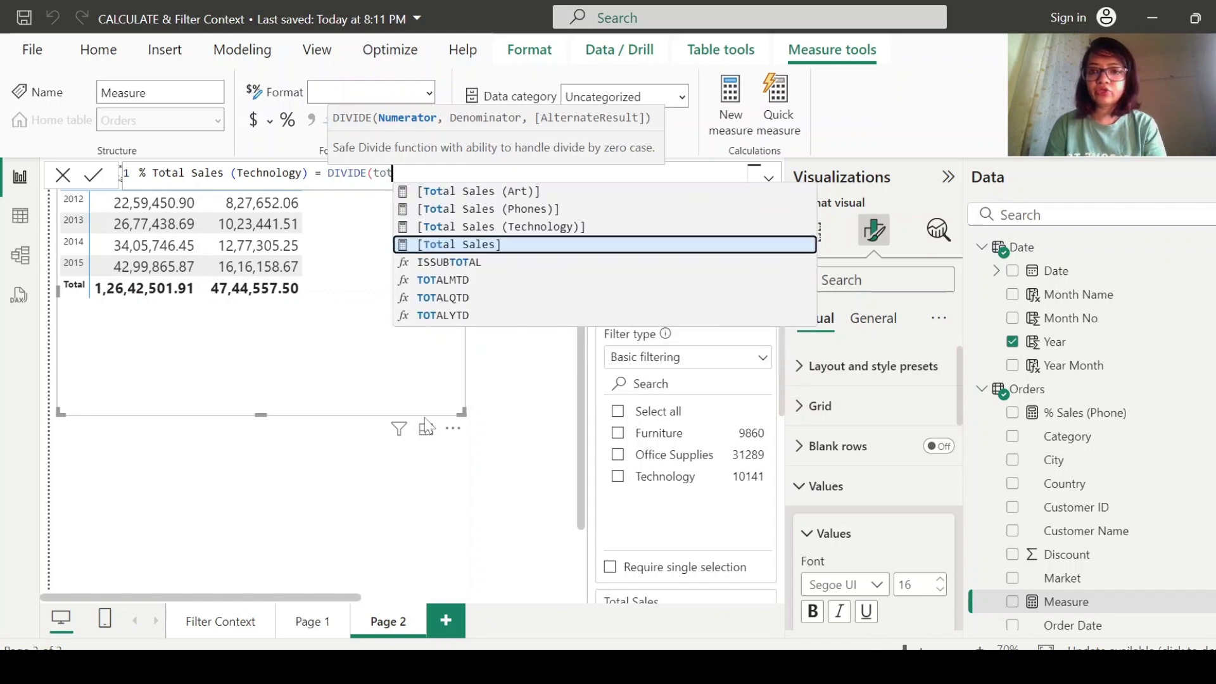
{"action": "left_click", "coordinate": [550, 226]}
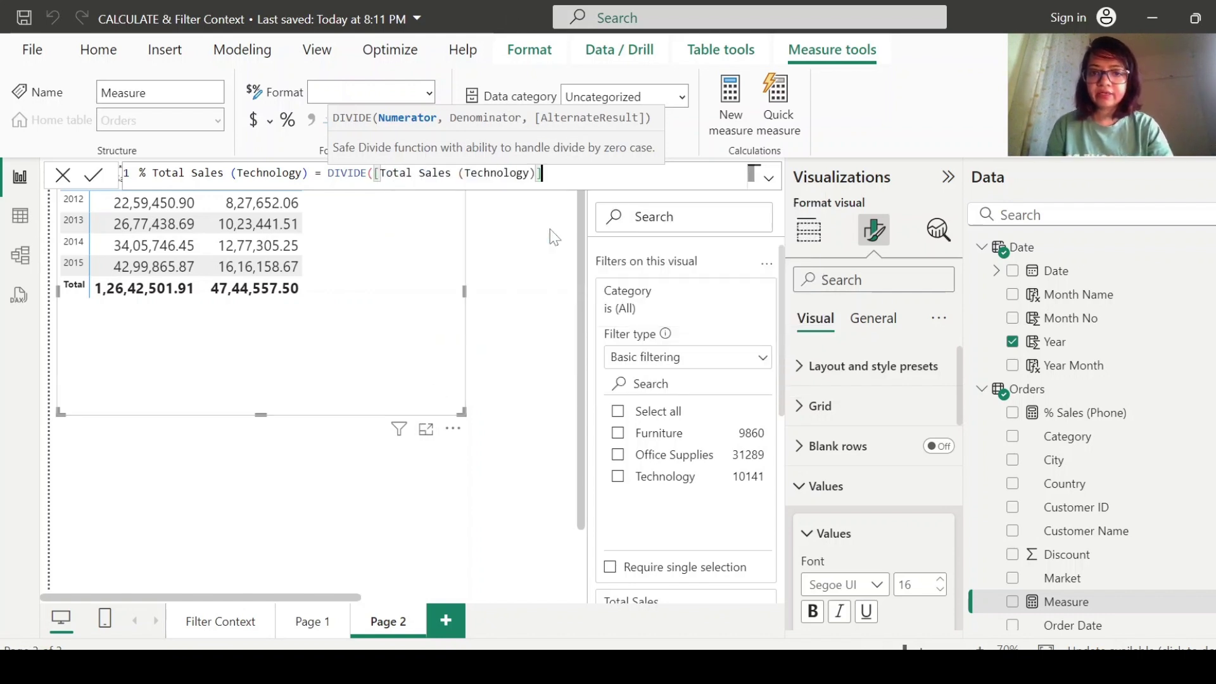
{"action": "type", "text": ","}
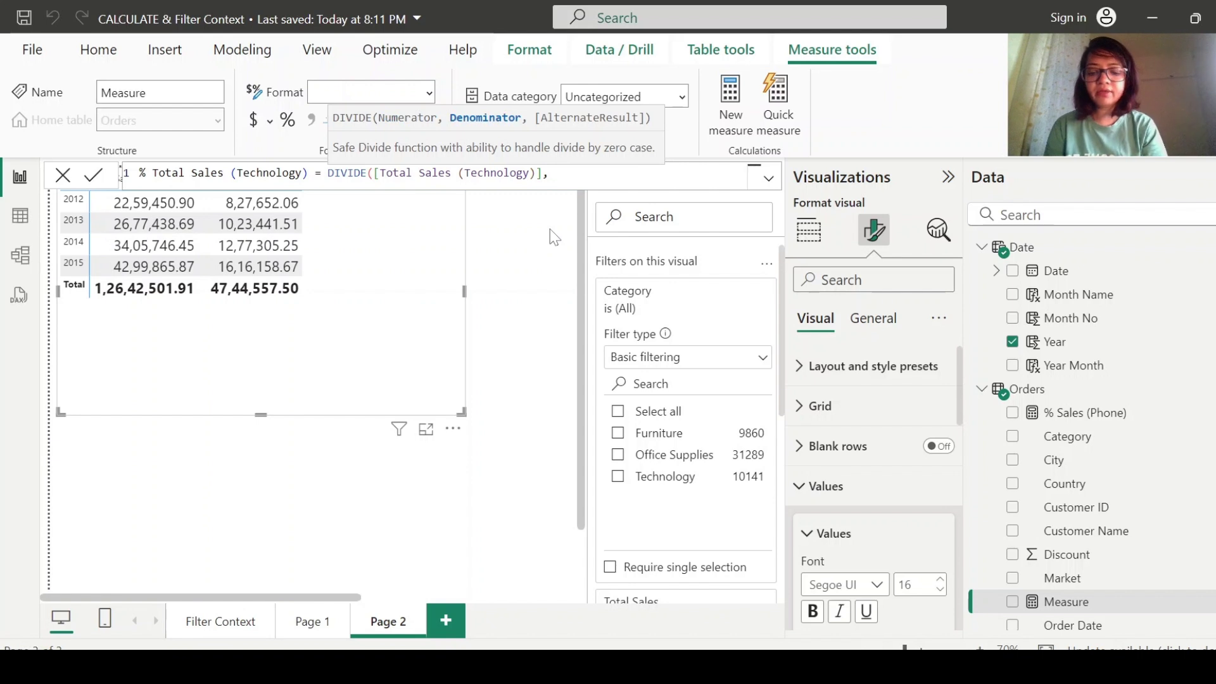
{"action": "type", "text": "tot"}
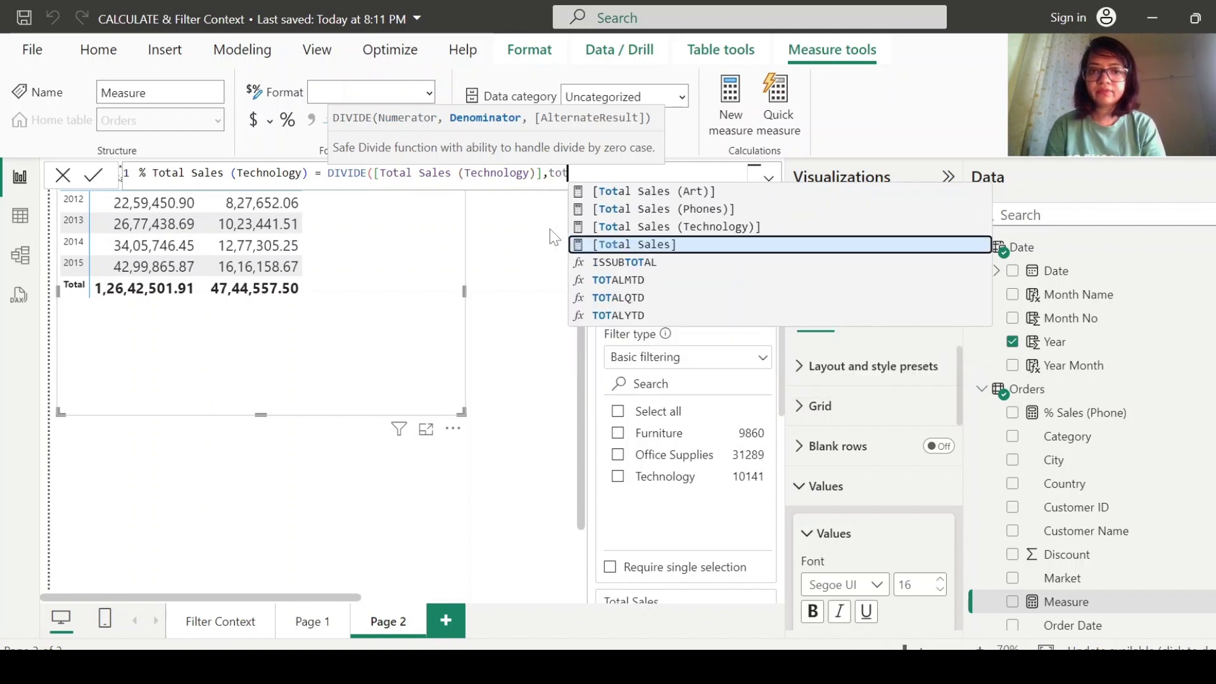
{"action": "key", "text": "Tab"}
{"action": "type", "text": ")"}
{"action": "key", "text": "Return"}
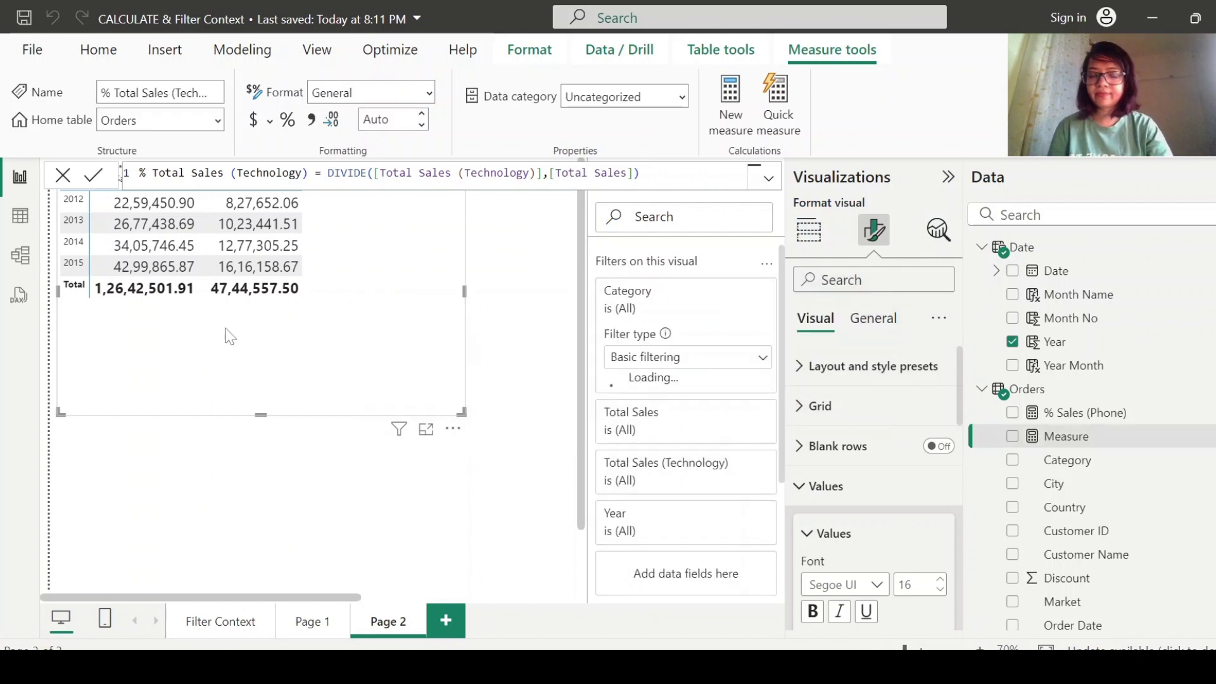
Step: Add the % Total Sales (Technology) measure to the Year matrix and format it as a percentage
{"action": "left_click", "coordinate": [1012, 435]}
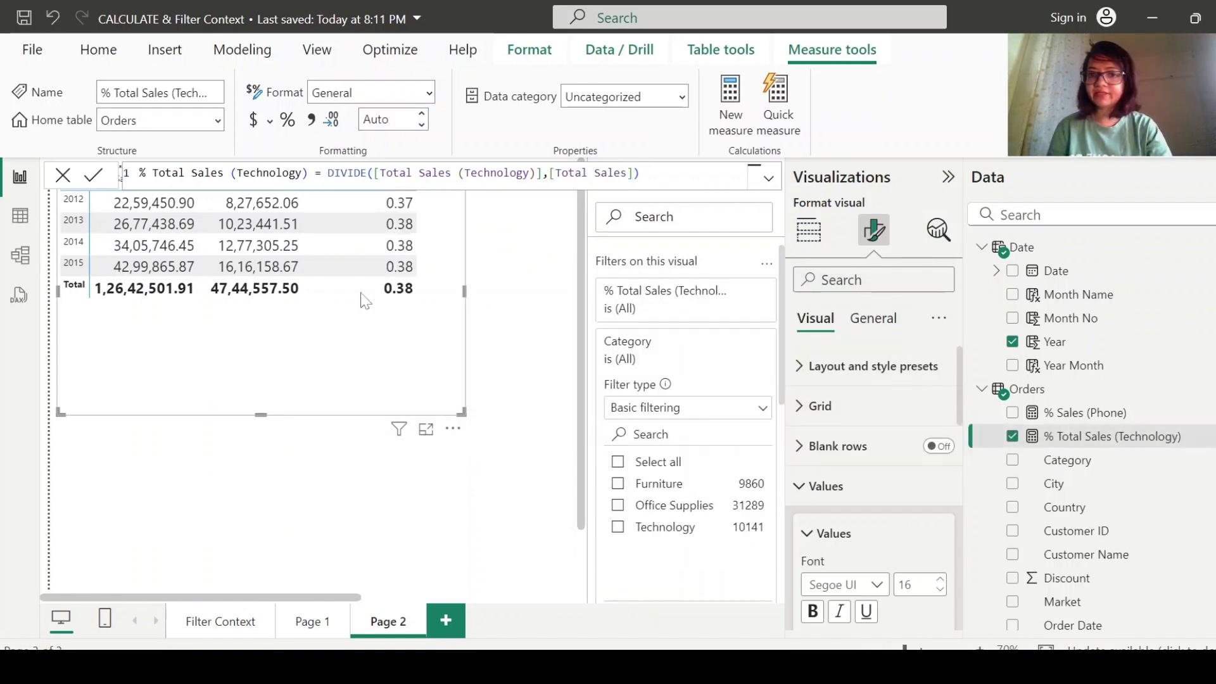
{"action": "left_click", "coordinate": [63, 176]}
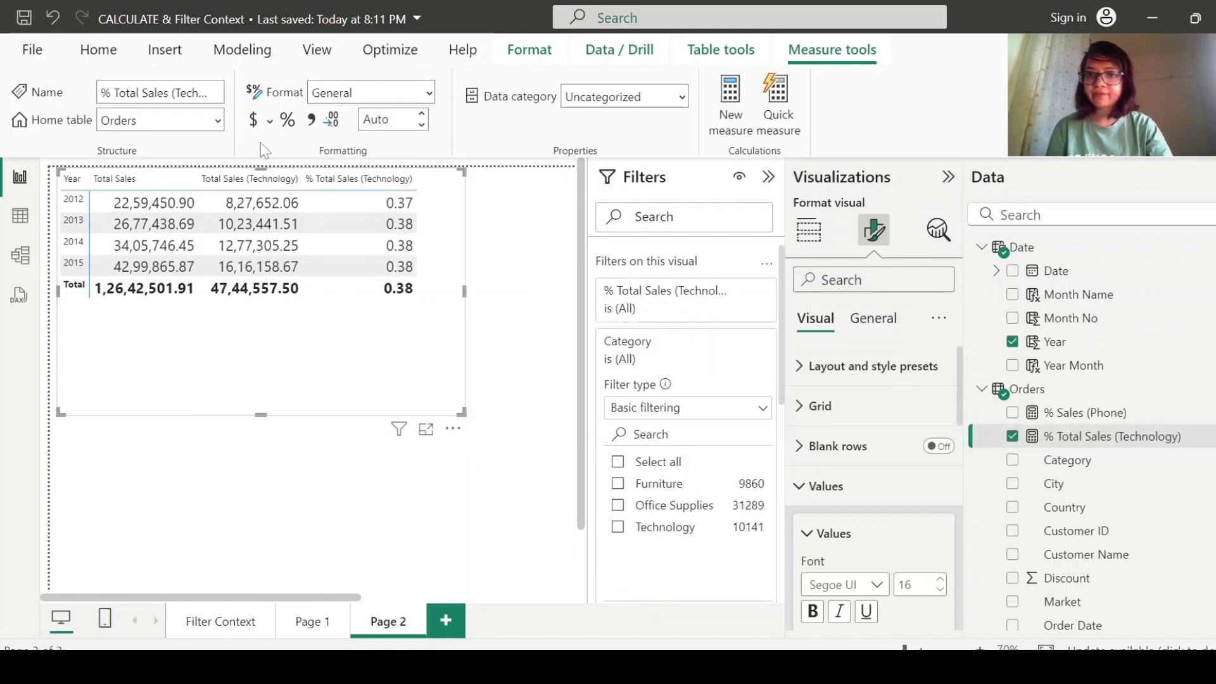
{"action": "left_click", "coordinate": [287, 119]}
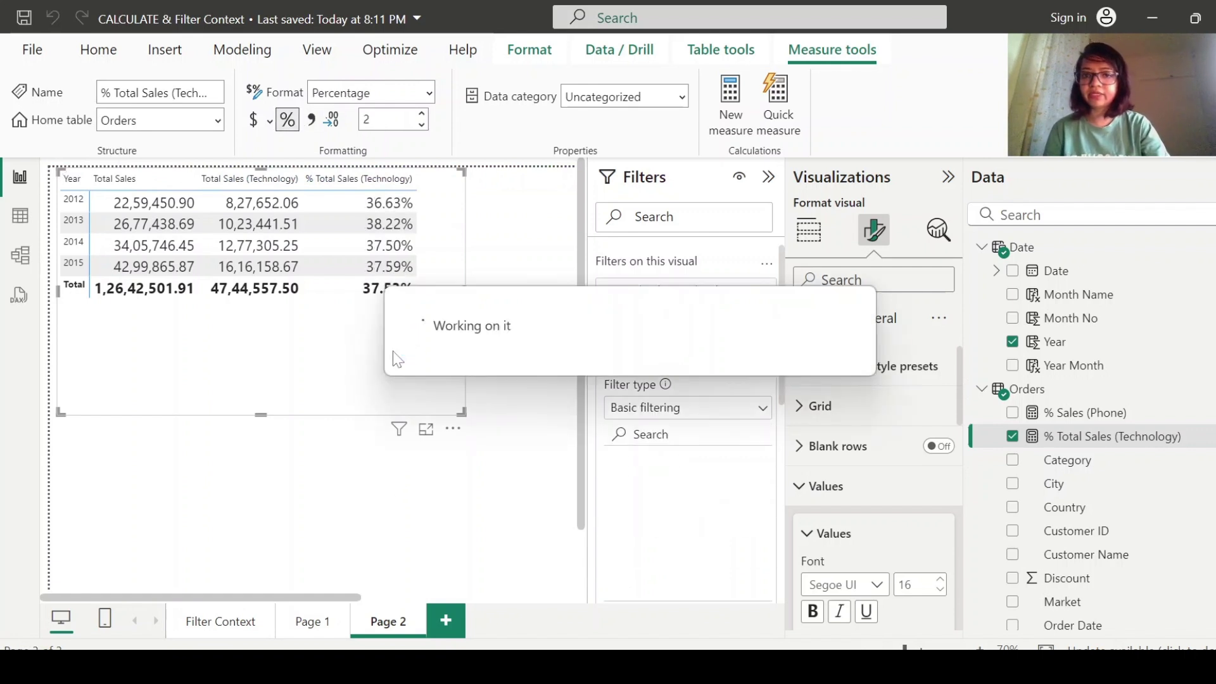